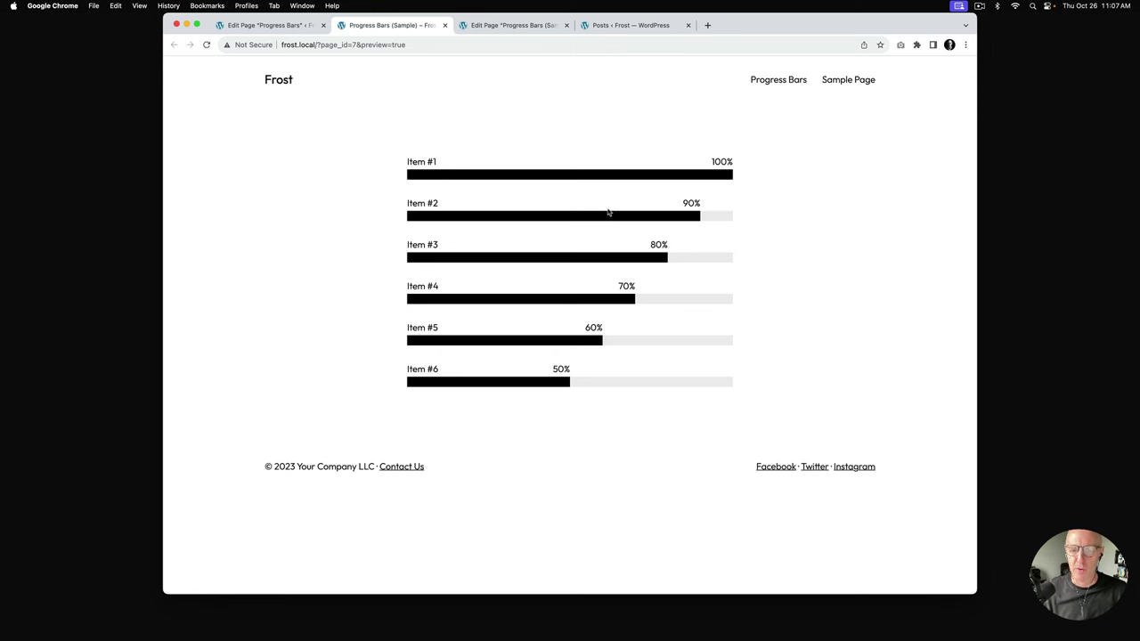
Step: Switch to the Progress Bars (Sample) page editor to view its nested block structure
left_click(521, 25)
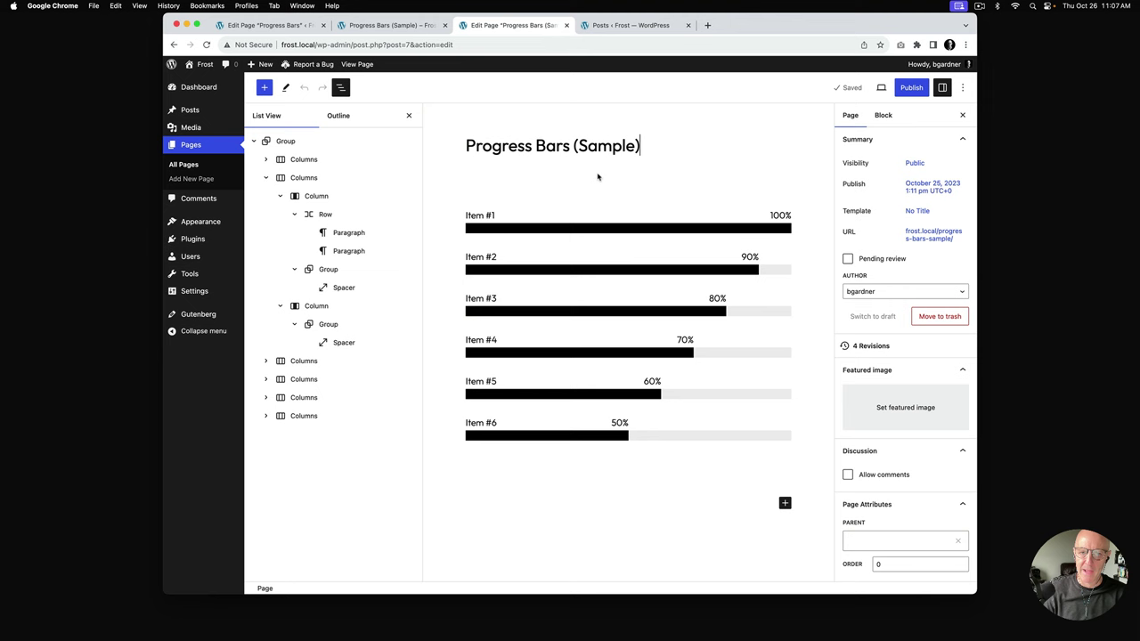
Step: Scroll the sample page's outline to inspect how the 90% bar's rows, spacers and columns are built
scroll(526, 218, "down", 1)
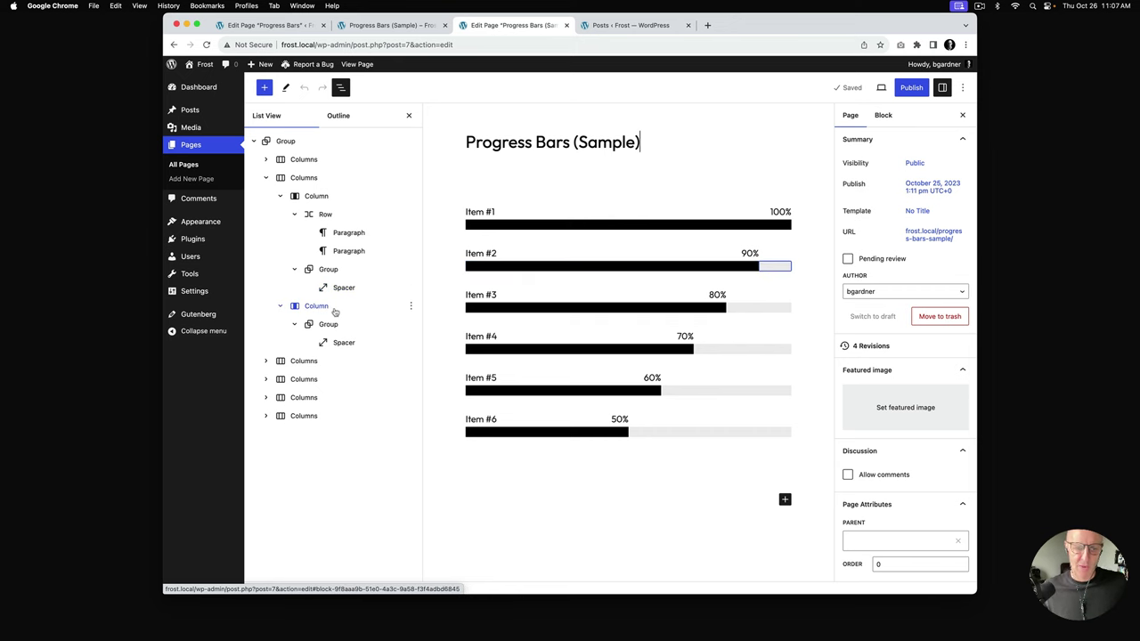
Step: On the new page, turn the empty paragraph into a full-width Group with xLarge and 30px padding
left_click(267, 25)
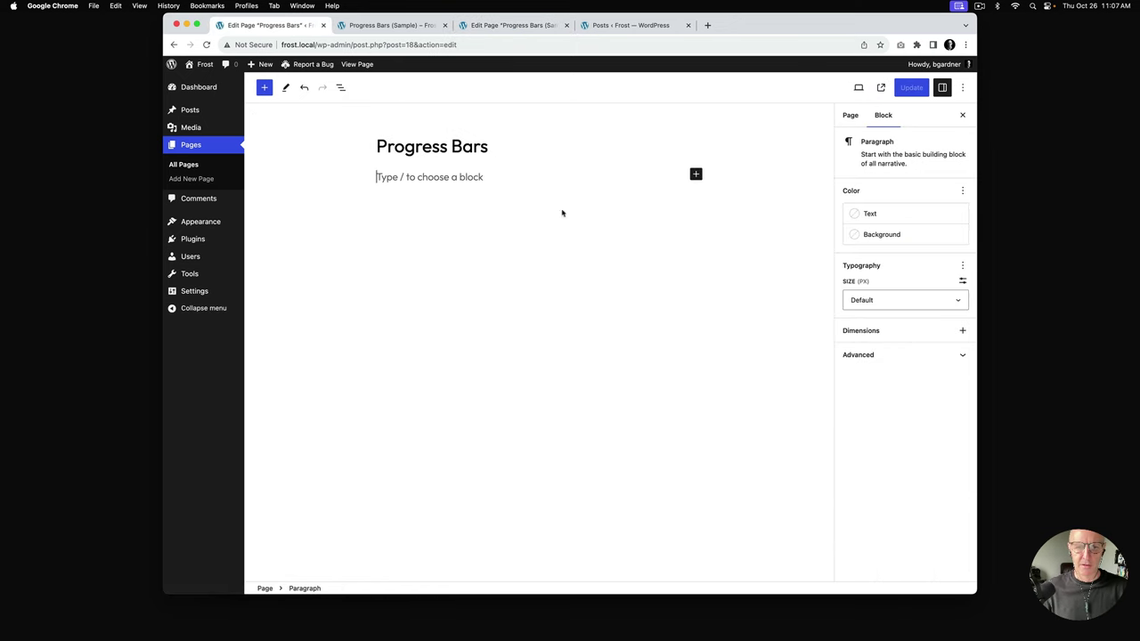
type("/gr")
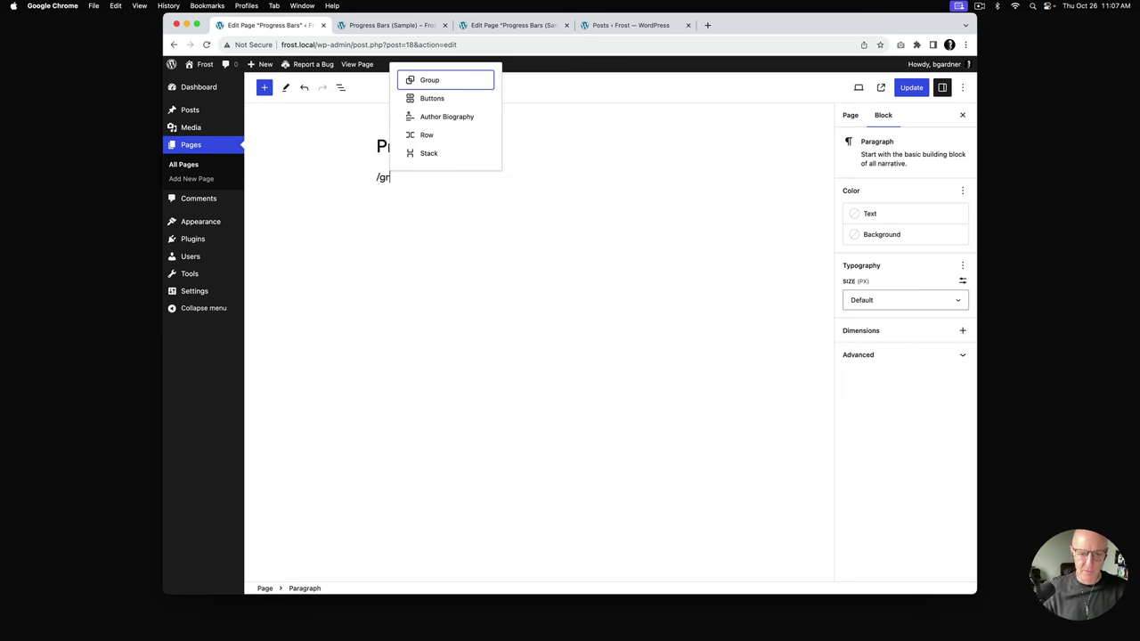
left_click(442, 79)
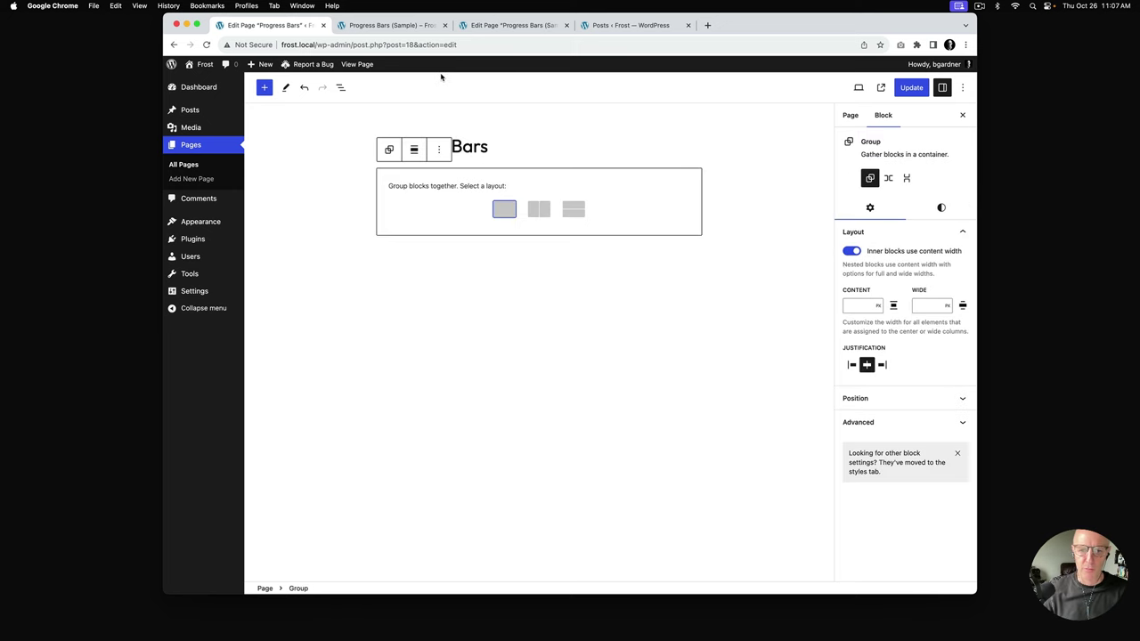
left_click(414, 150)
left_click(457, 228)
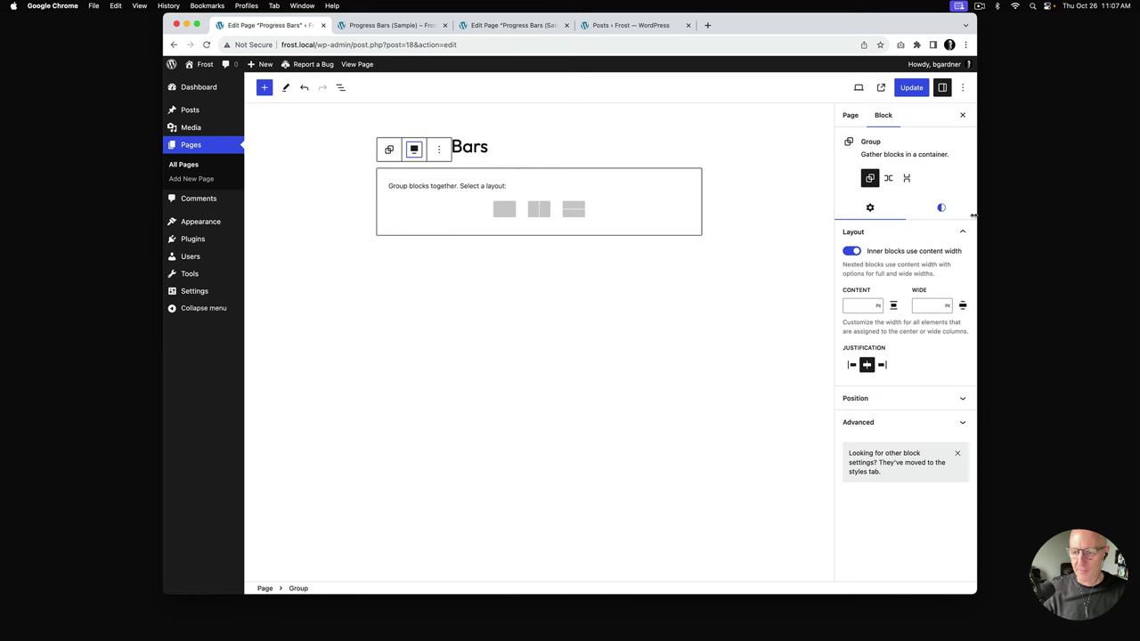
left_click(942, 207)
scroll(889, 365, "down", 4)
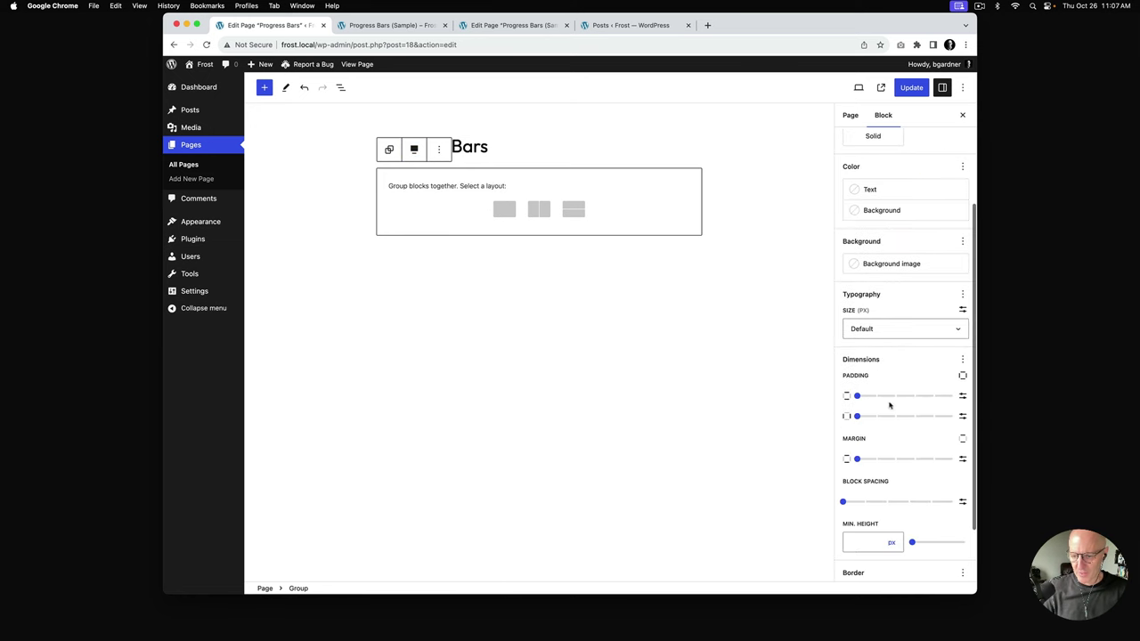
left_click_drag(858, 397, 965, 403)
left_click(962, 417)
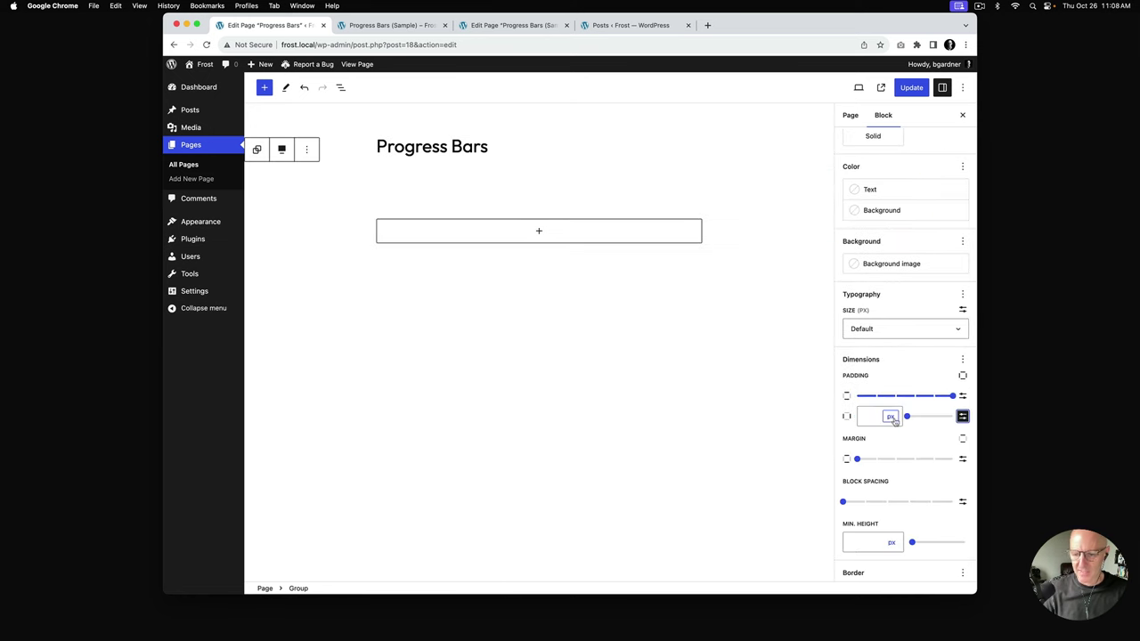
type("30")
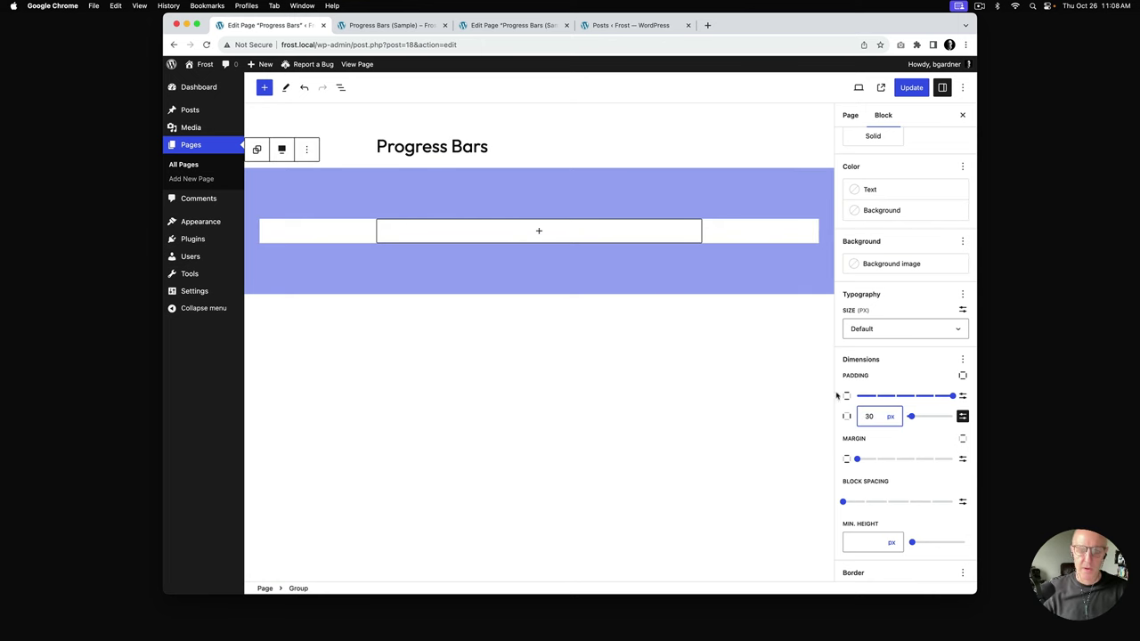
Step: Add a 50/50 Columns block inside the group and set the first column width to 100%
left_click(541, 232)
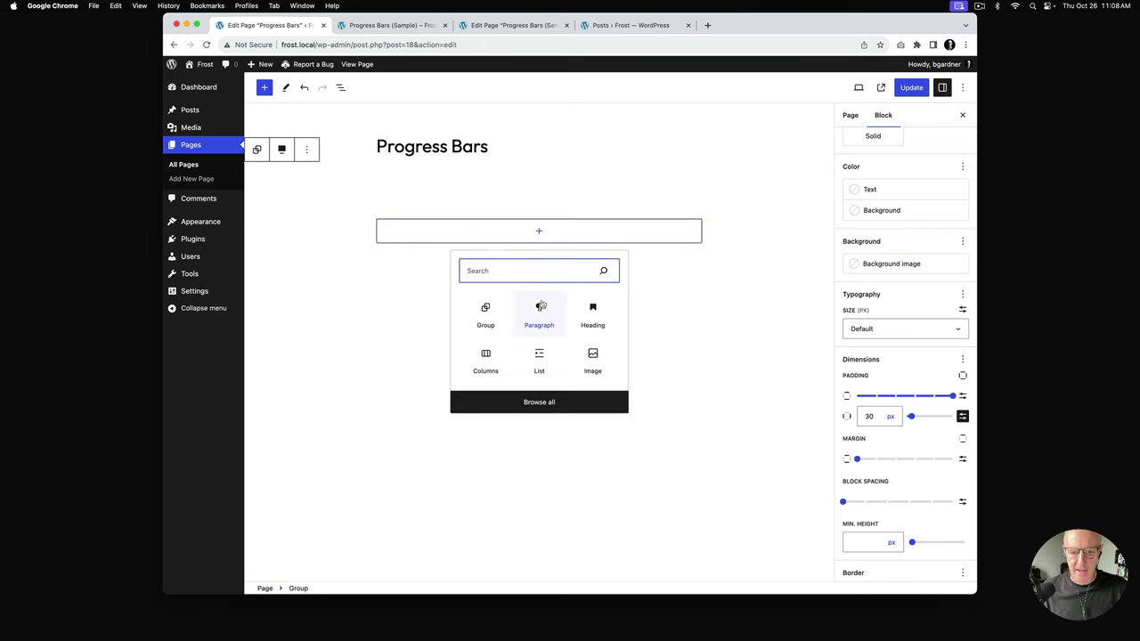
left_click(490, 356)
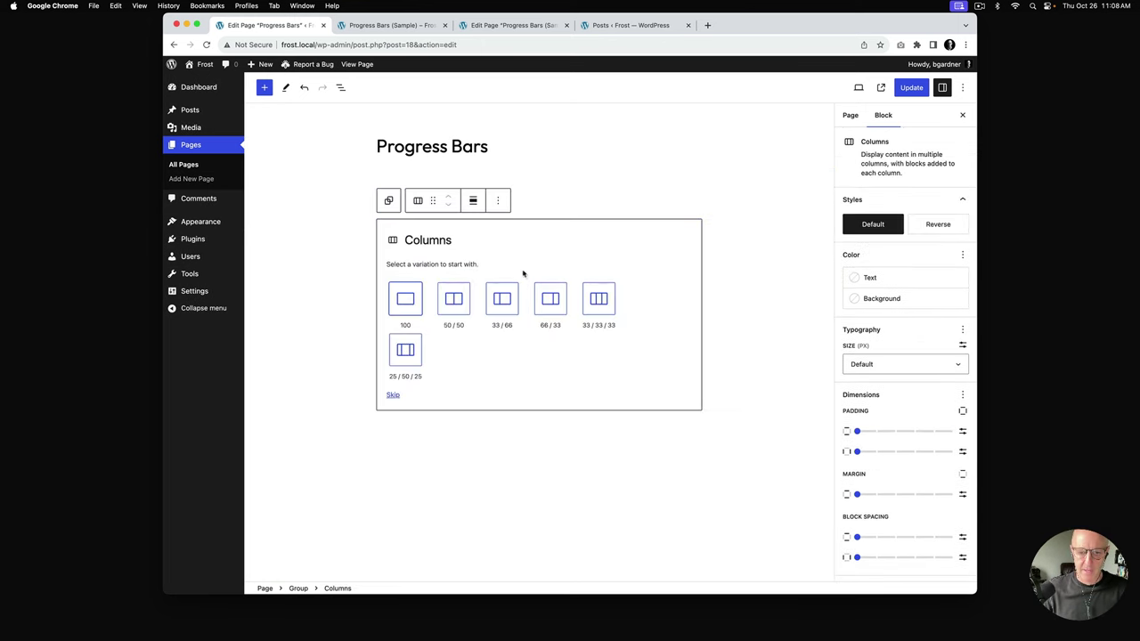
left_click(458, 306)
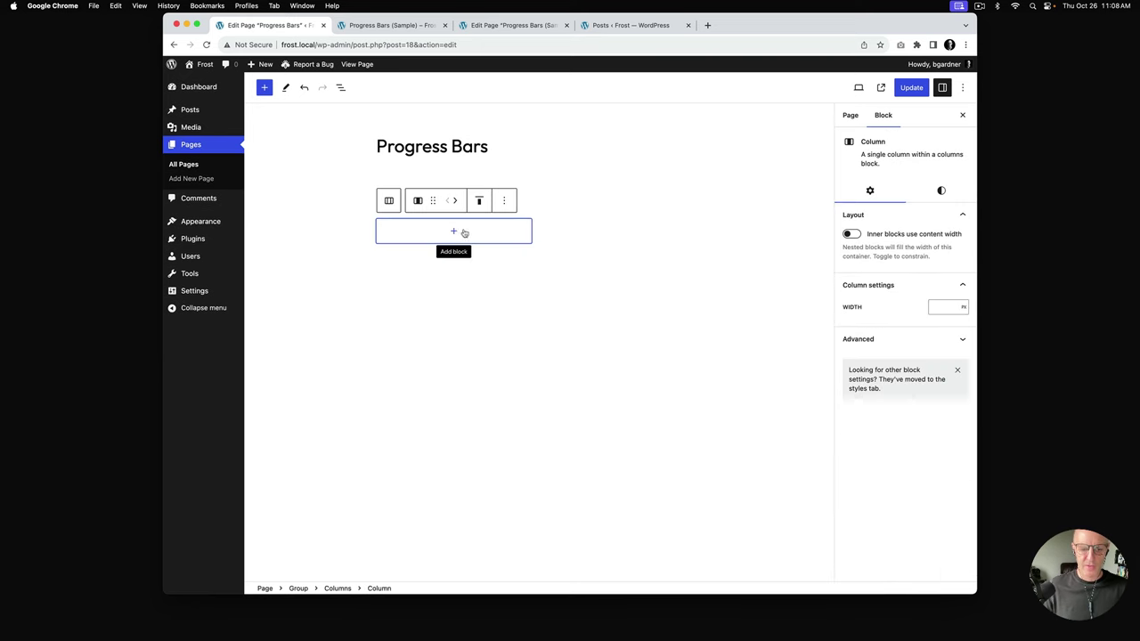
left_click(940, 306)
type("100")
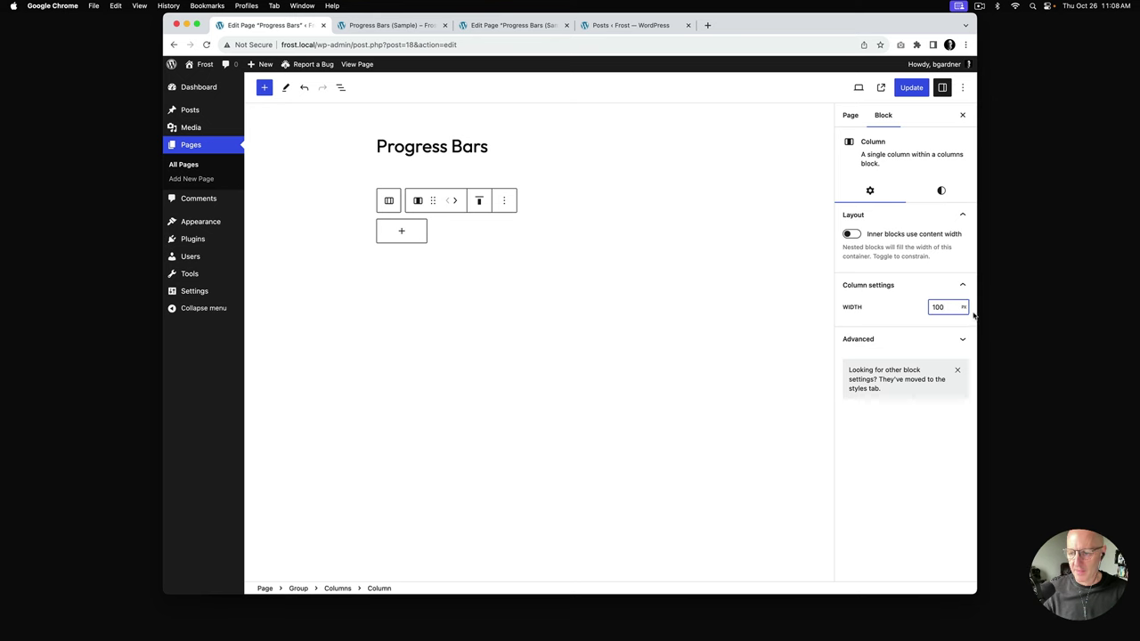
left_click(963, 306)
left_click(962, 319)
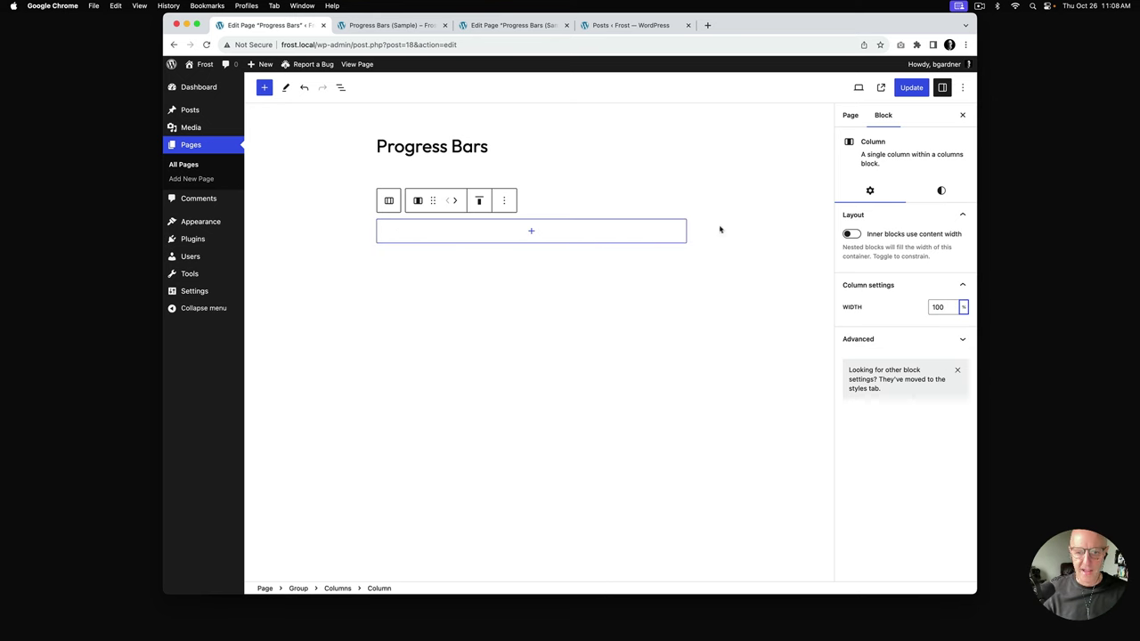
left_click(510, 25)
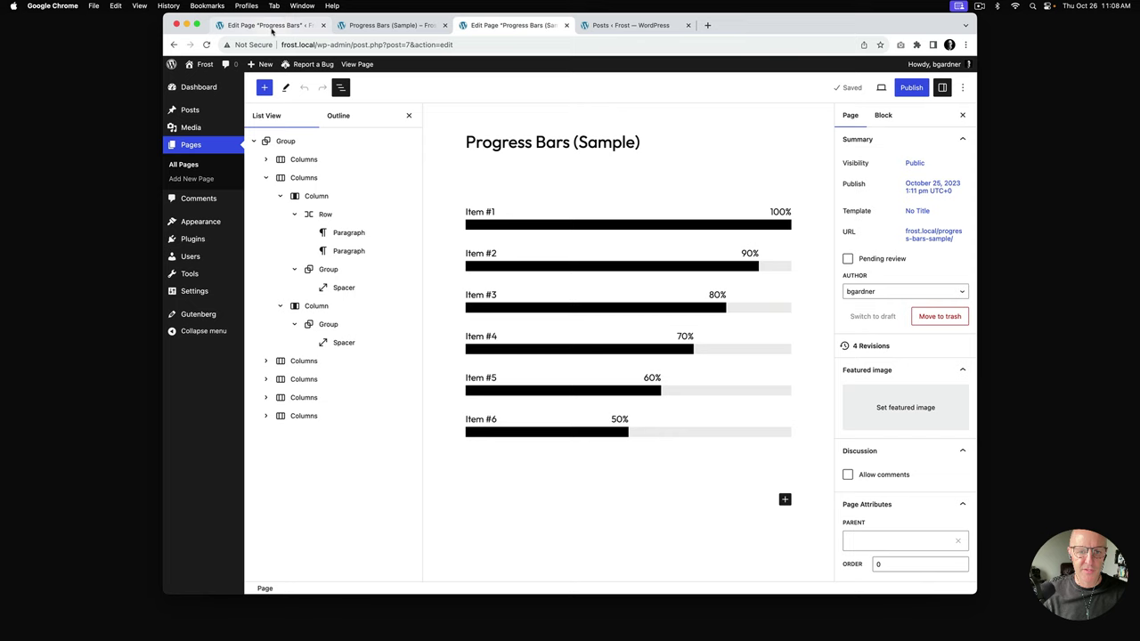
left_click(271, 25)
Step: Insert a Row in the column holding two paragraphs, 'Item #1' and '100%'
left_click(531, 231)
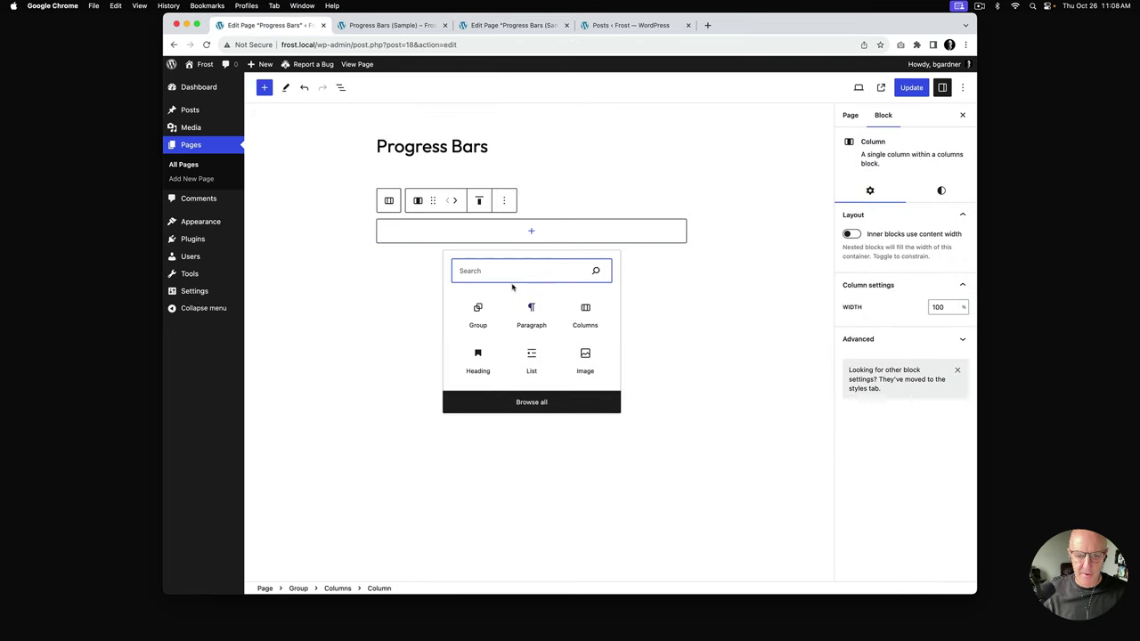
type("row")
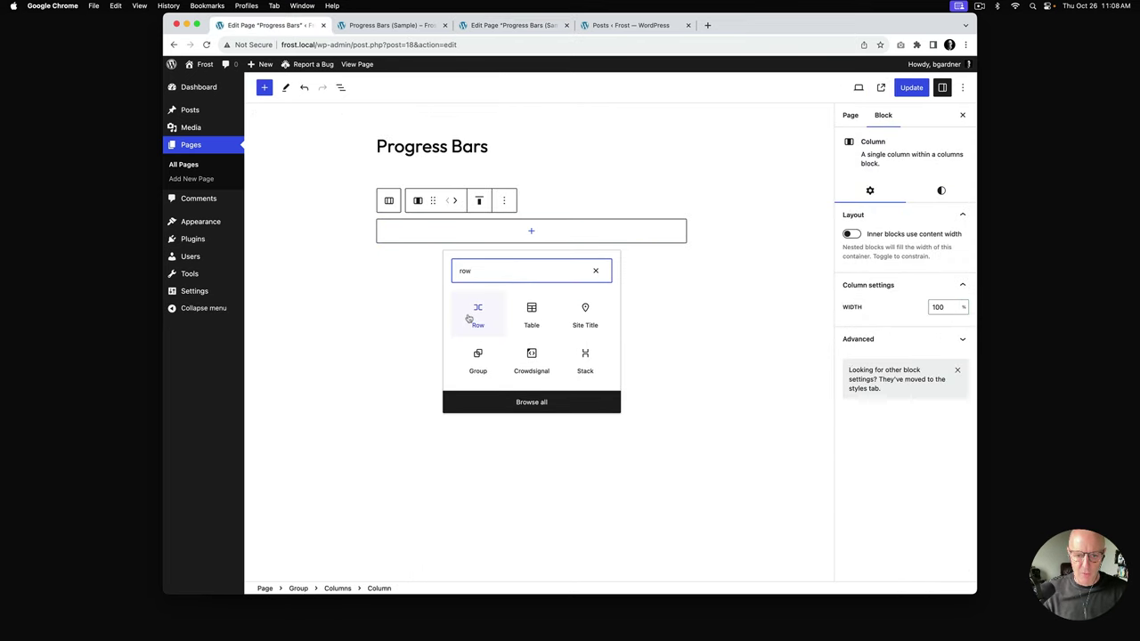
left_click(473, 315)
left_click(444, 231)
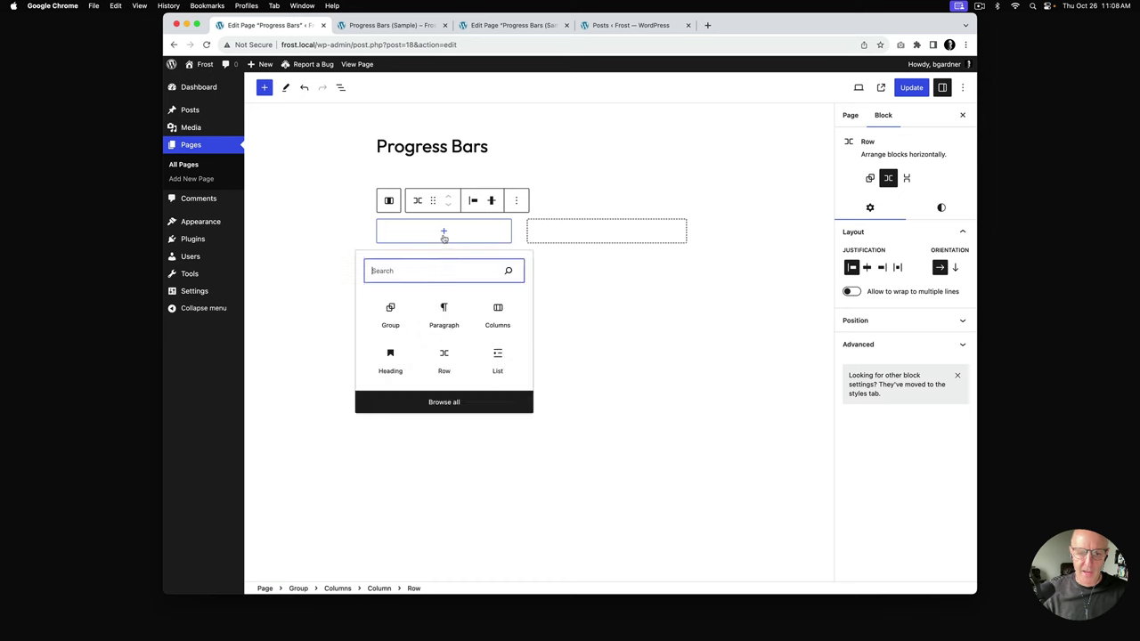
left_click(443, 312)
type("Item #1")
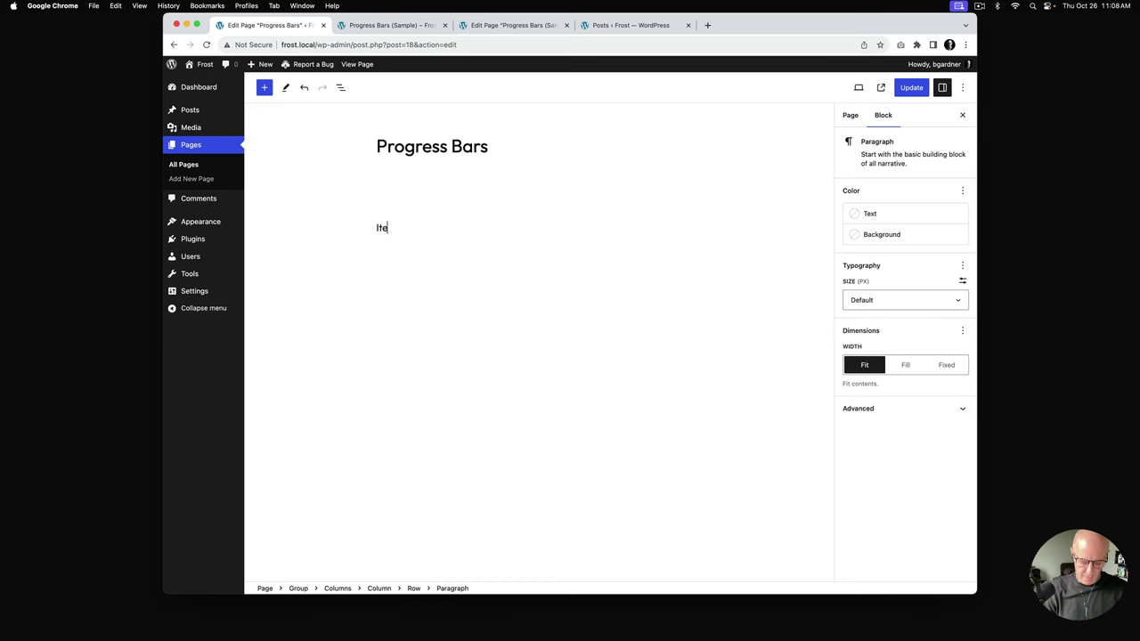
left_click(528, 230)
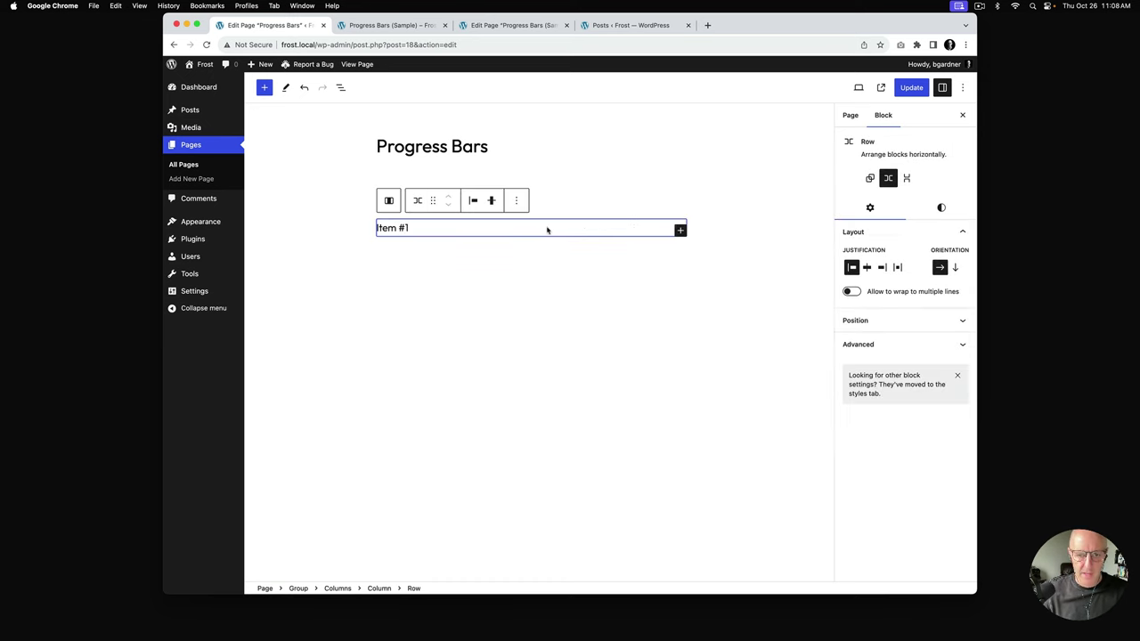
left_click(681, 231)
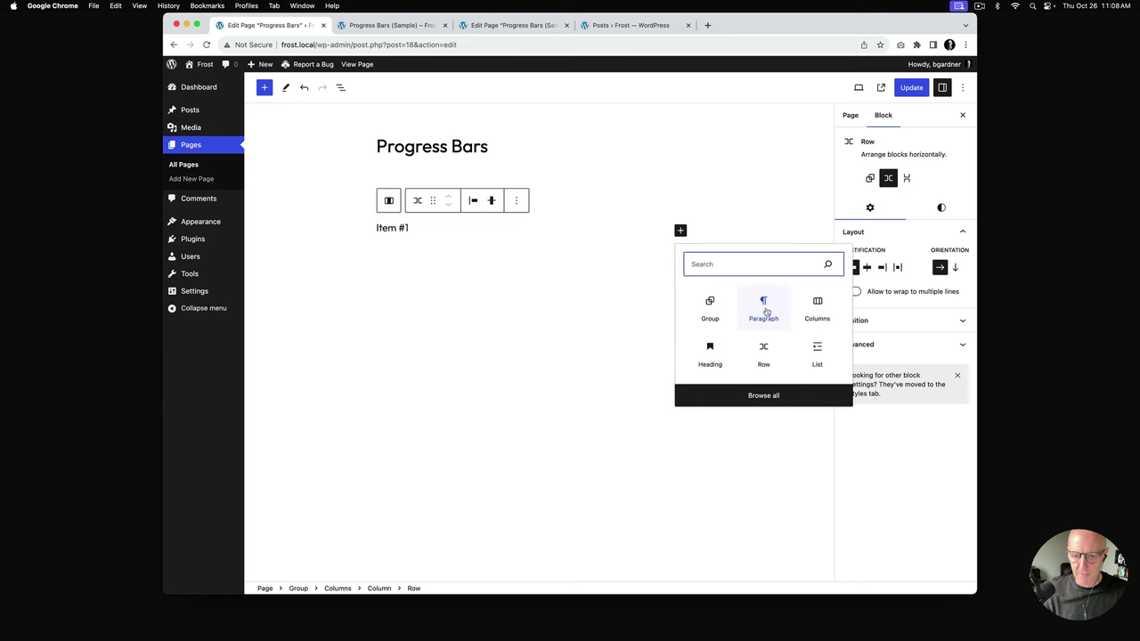
left_click(766, 310)
type("100%")
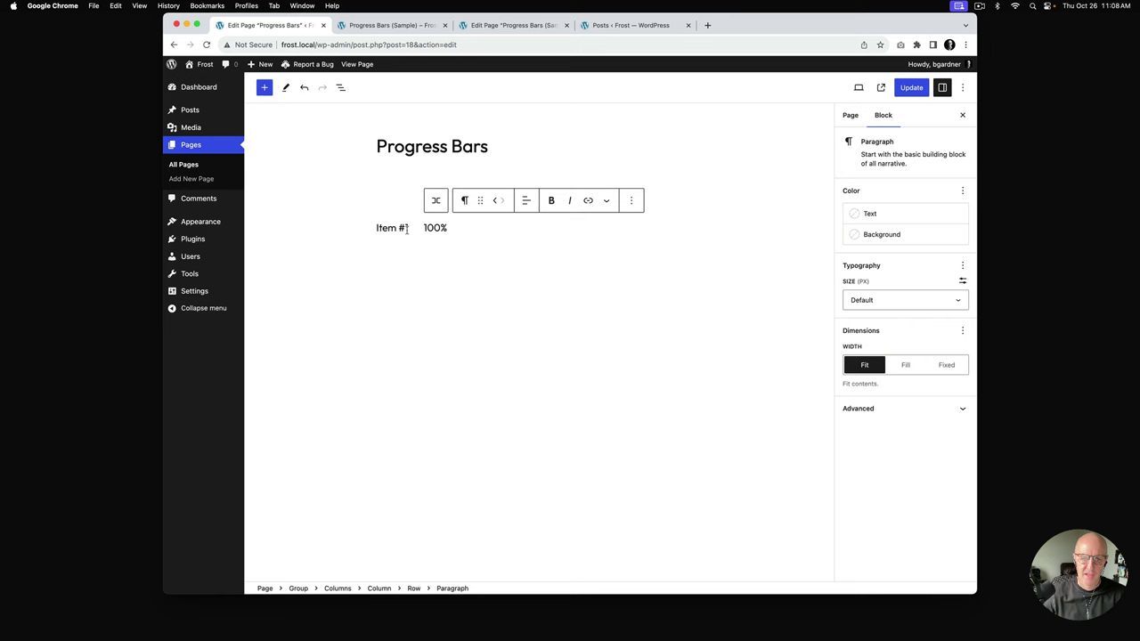
Step: Justify the row so 'Item #1' and '100%' sit at opposite ends, checking against the sample page
left_click(487, 25)
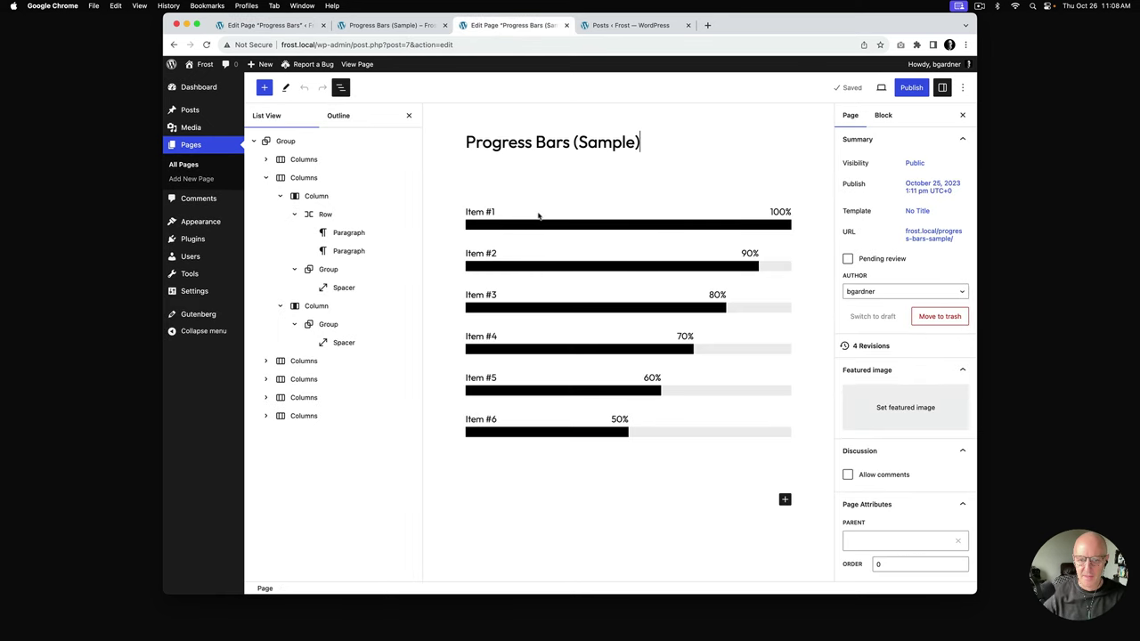
left_click(272, 25)
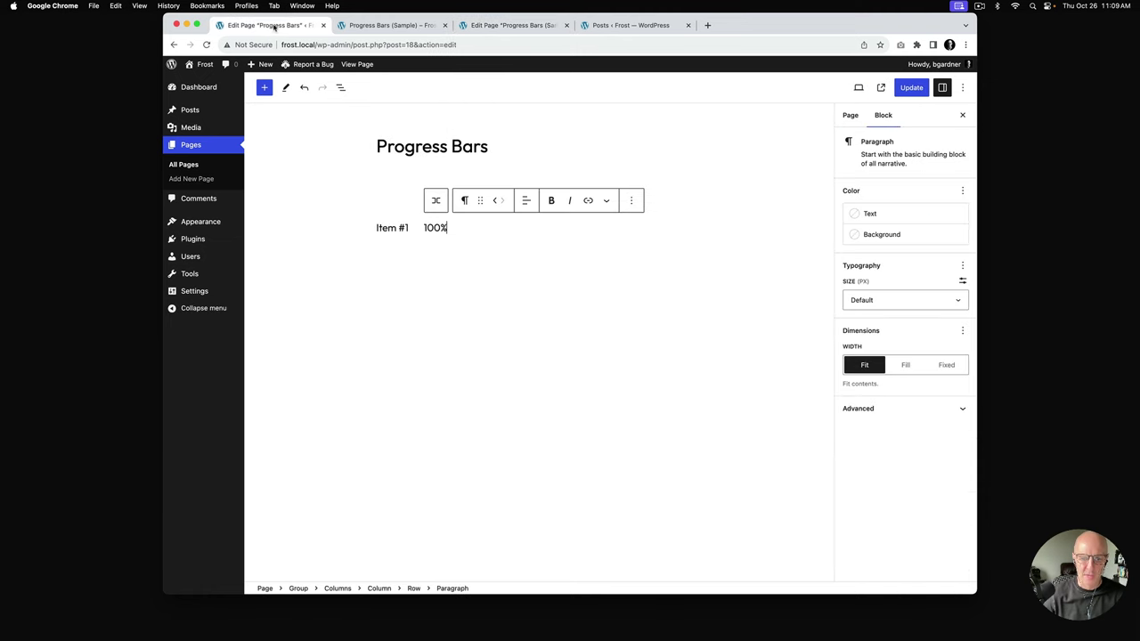
left_click(413, 588)
left_click(897, 268)
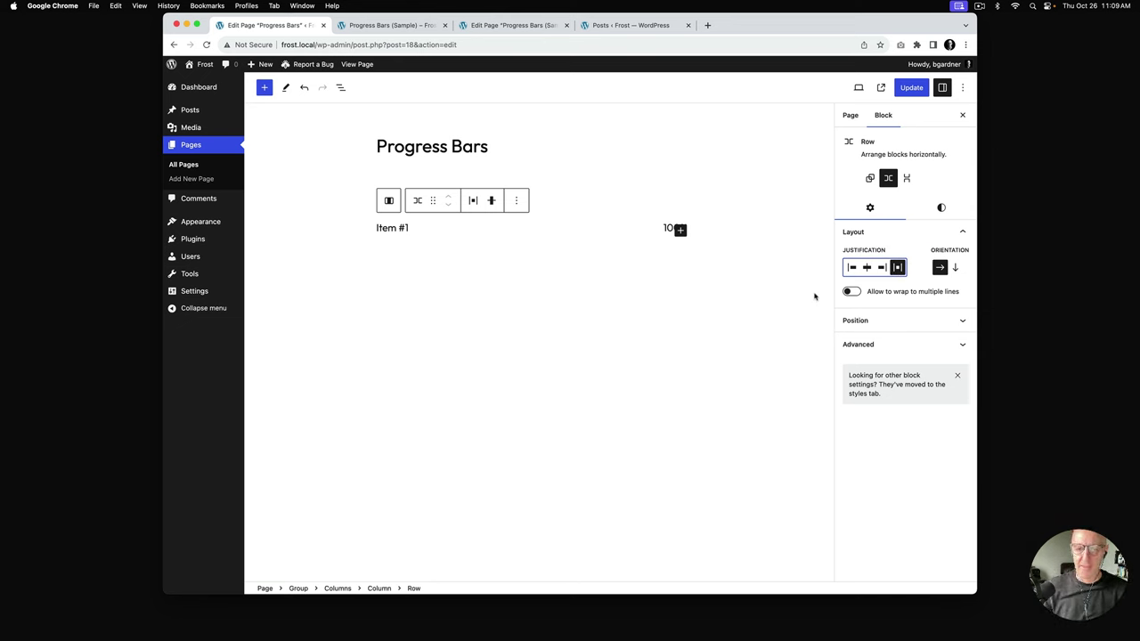
left_click(434, 241)
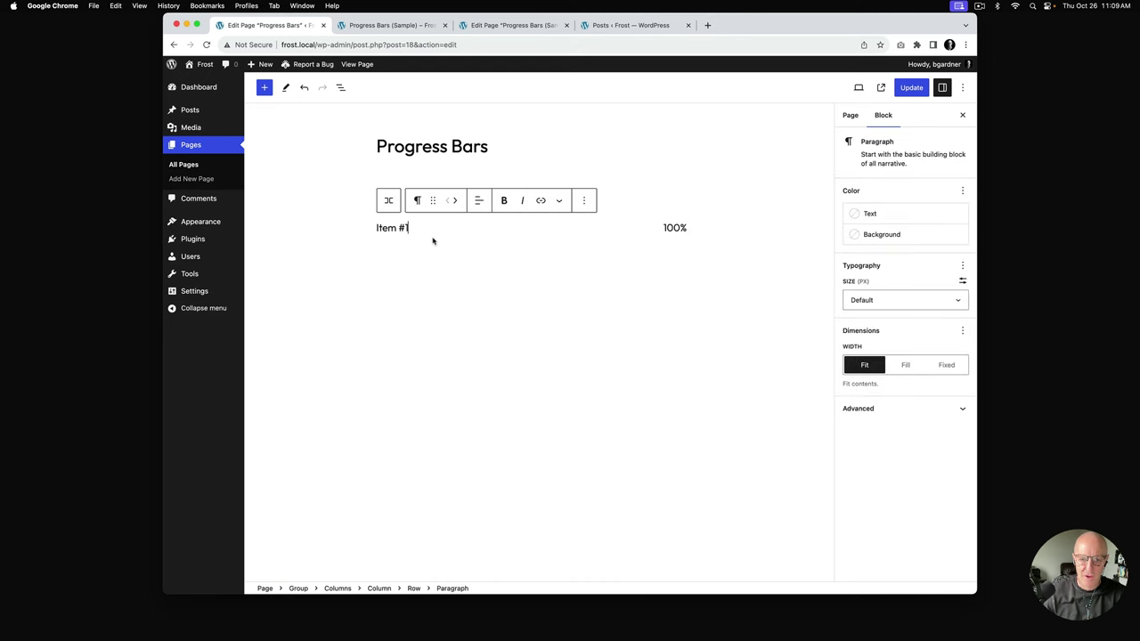
left_click(414, 589)
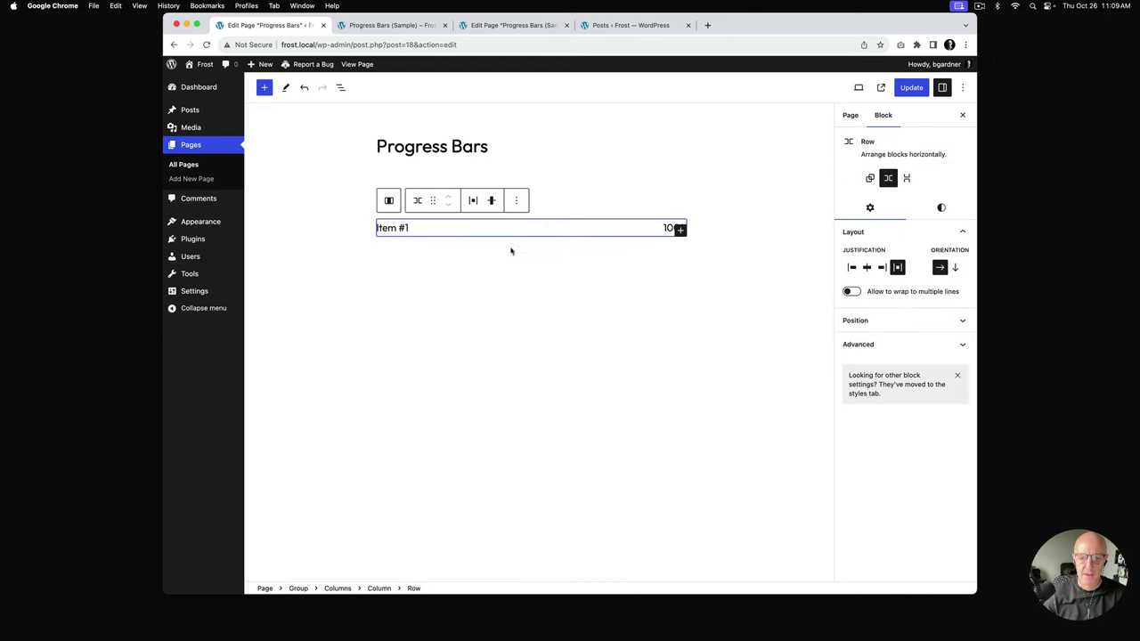
left_click(512, 25)
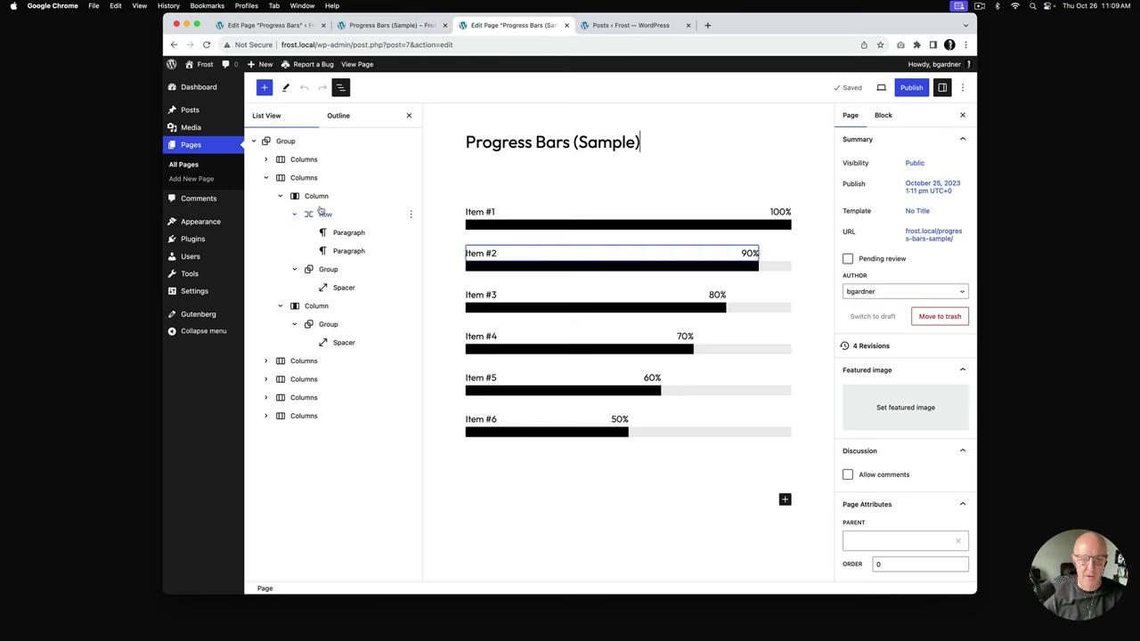
left_click(412, 26)
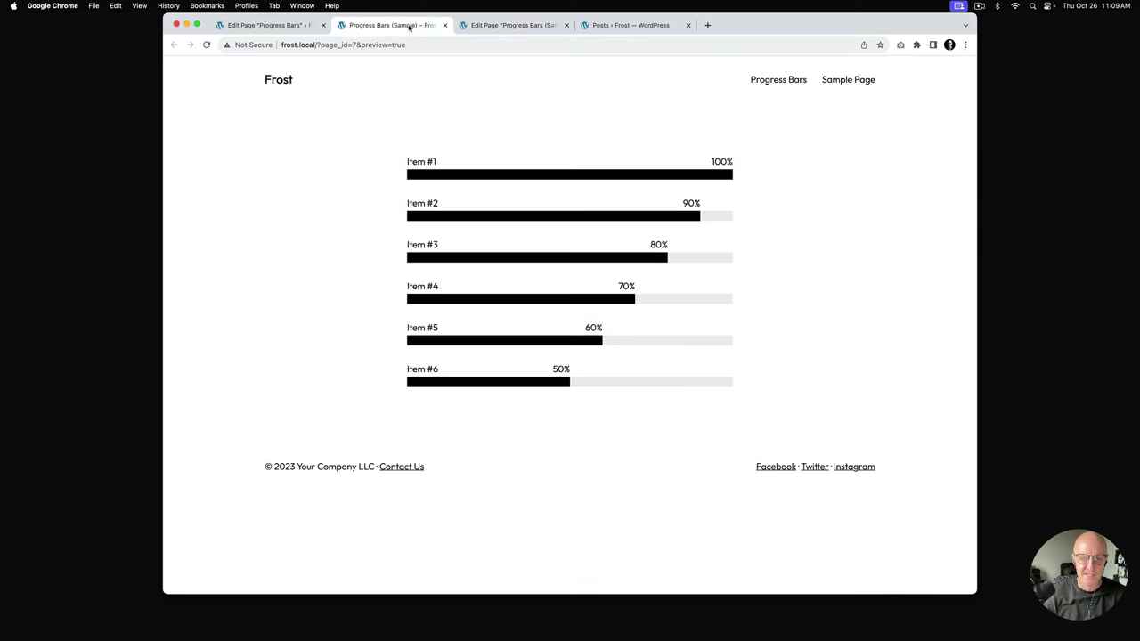
left_click(295, 32)
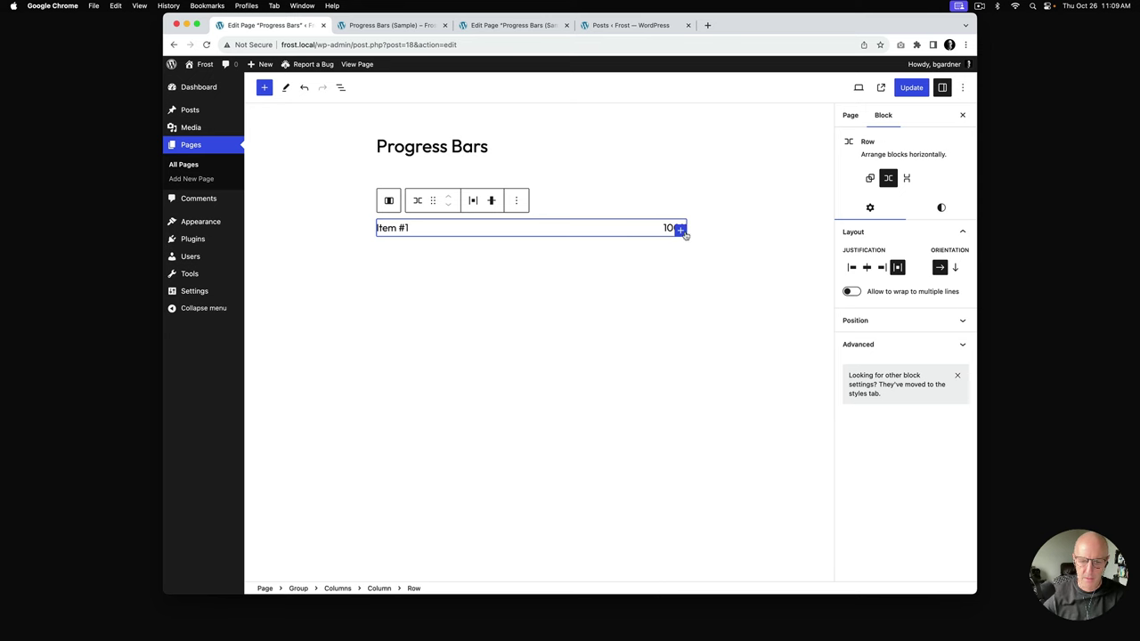
Step: Add a Group below the Item #1 row containing a Spacer with height 20
left_click(377, 588)
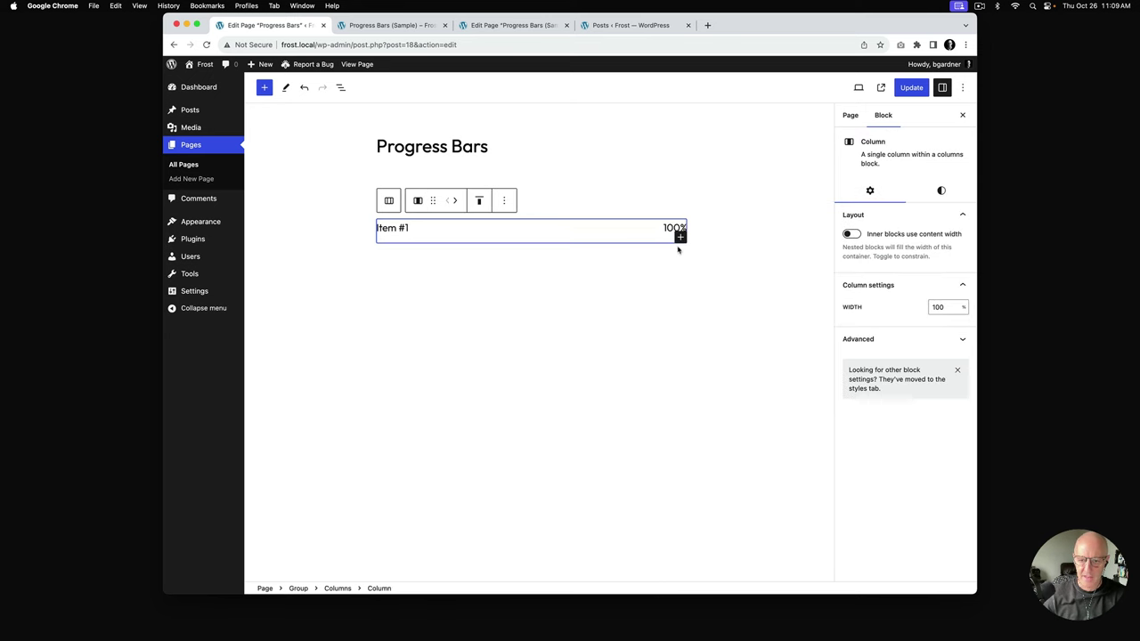
left_click(681, 237)
type("gr")
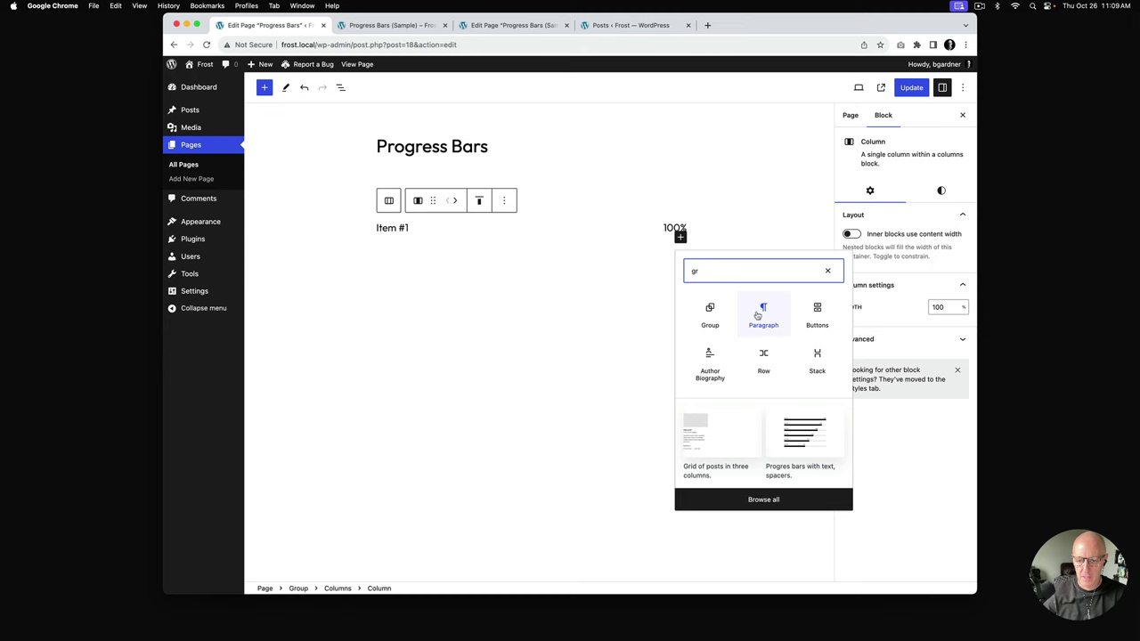
left_click(712, 314)
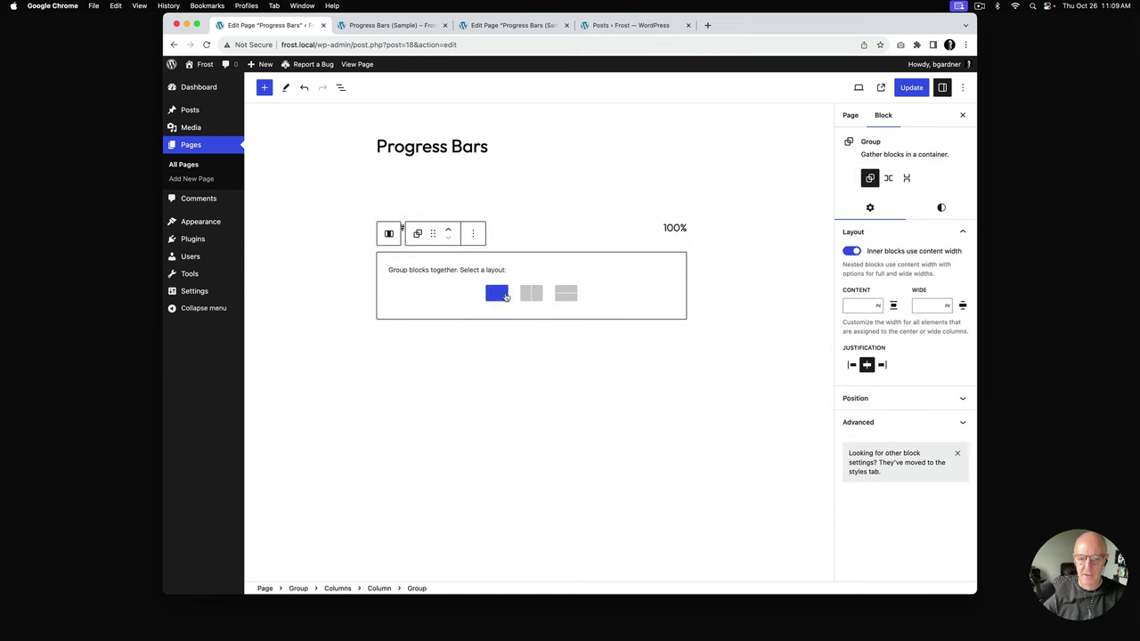
left_click(505, 296)
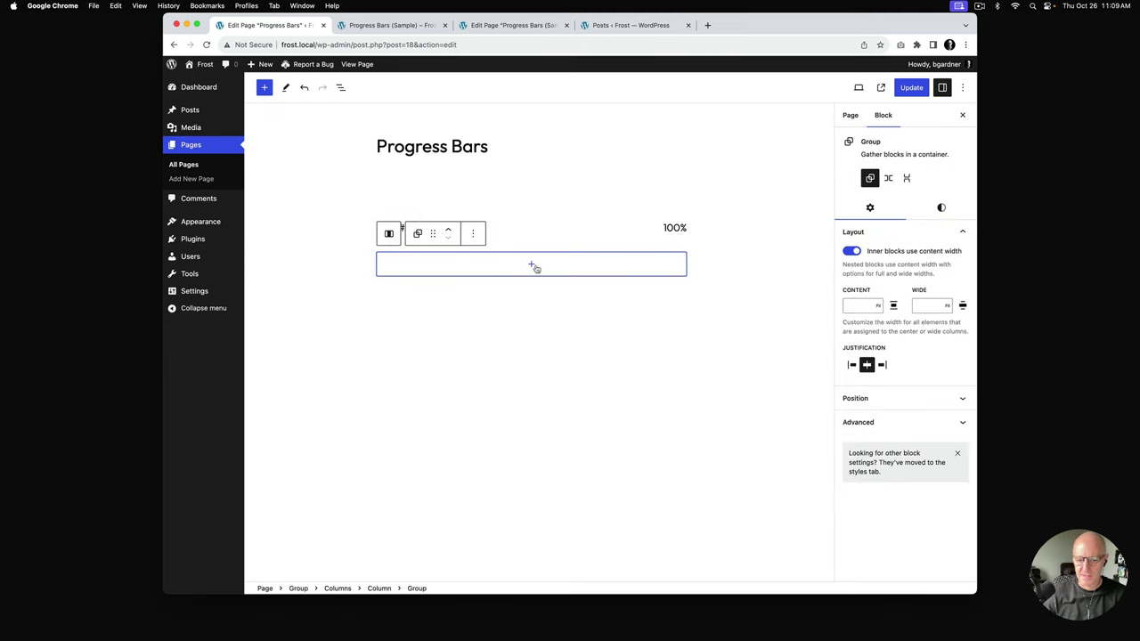
left_click(532, 266)
type("spa")
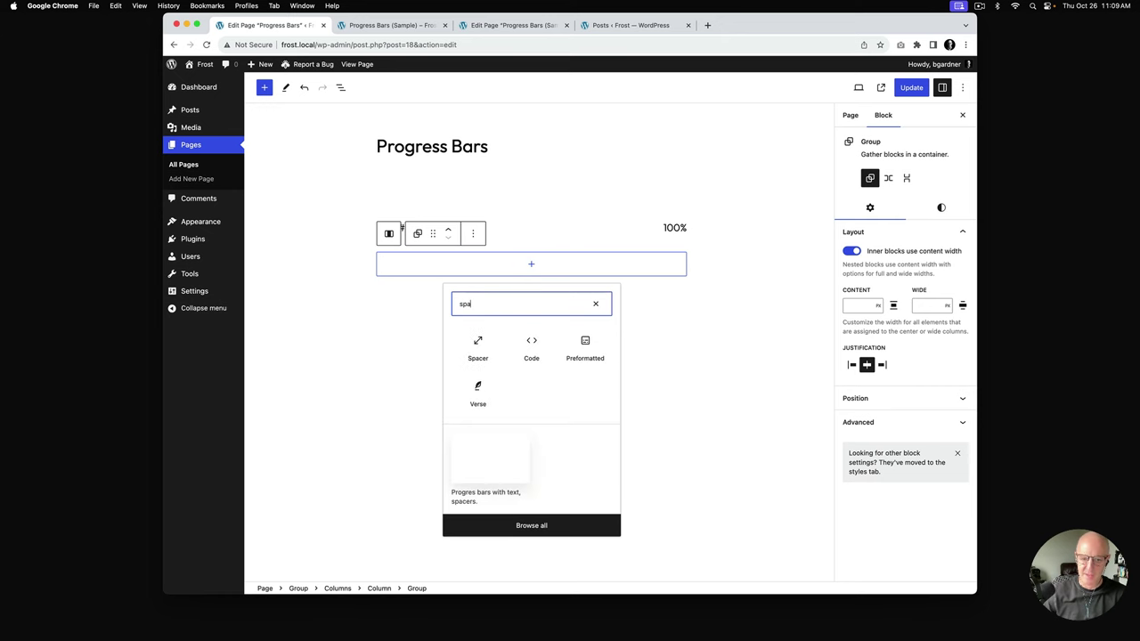
left_click(485, 349)
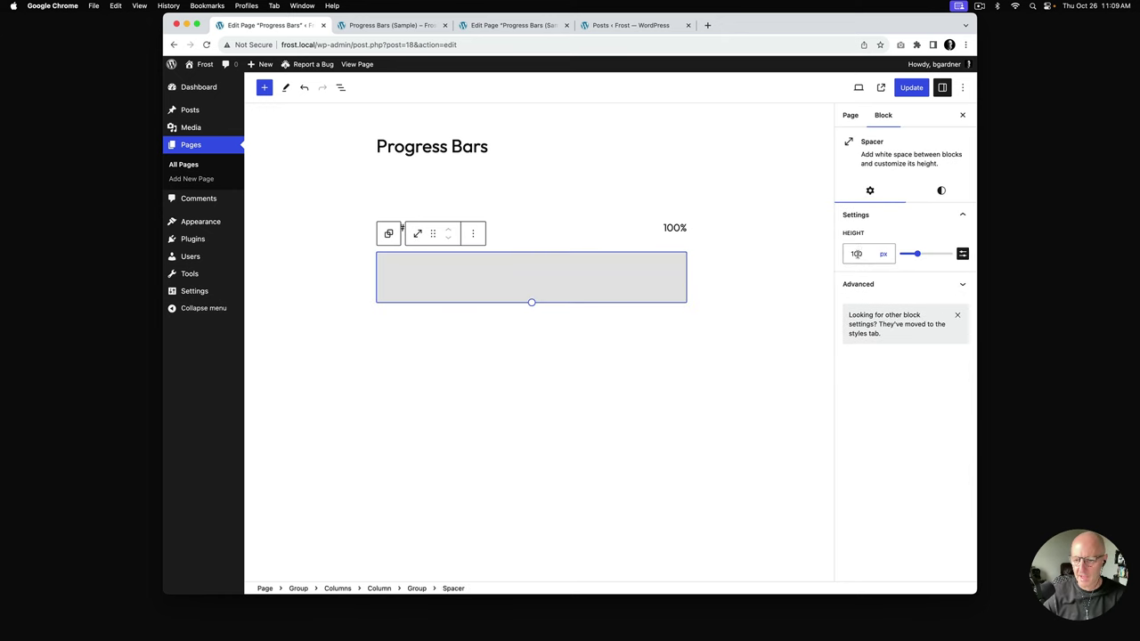
double_click(857, 254)
type("20")
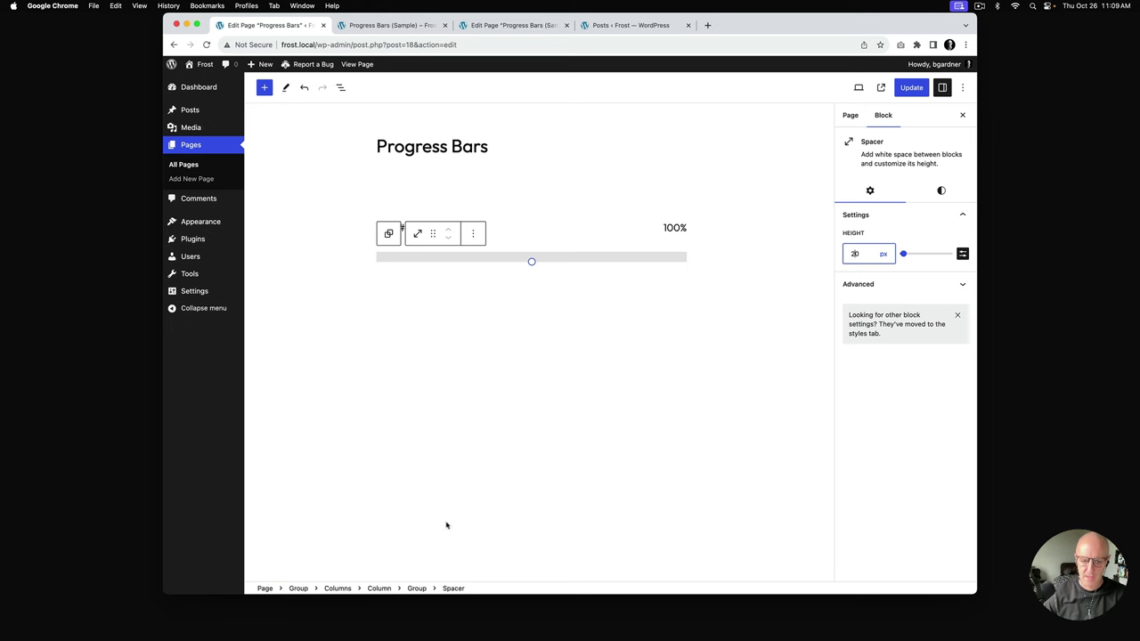
Step: Give the spacer's group a black background
left_click(417, 588)
left_click(941, 207)
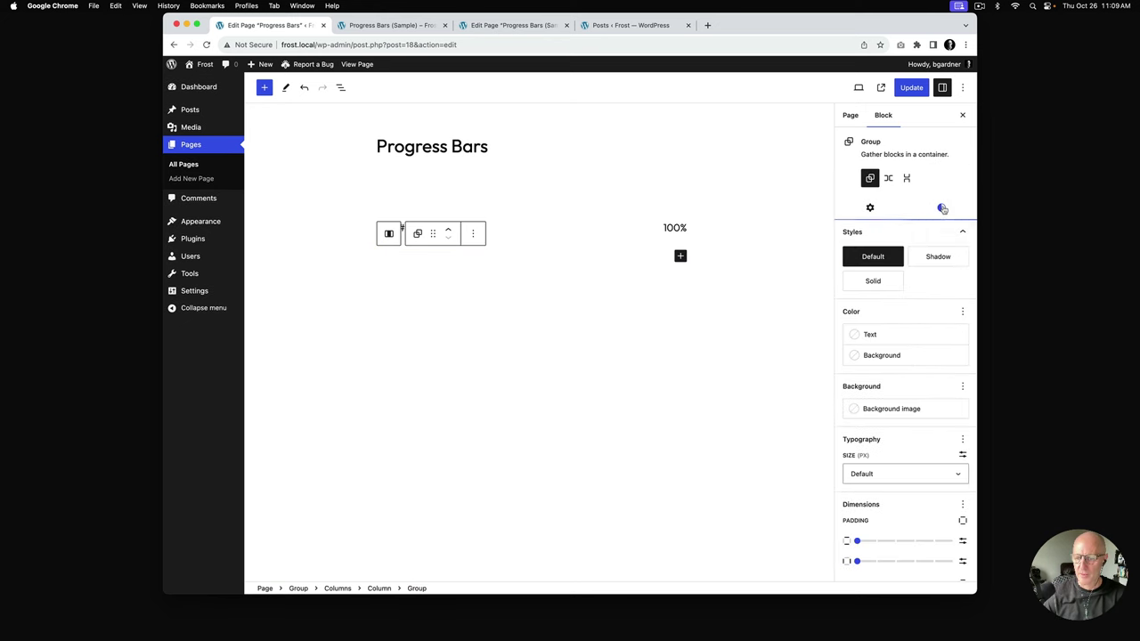
left_click(895, 357)
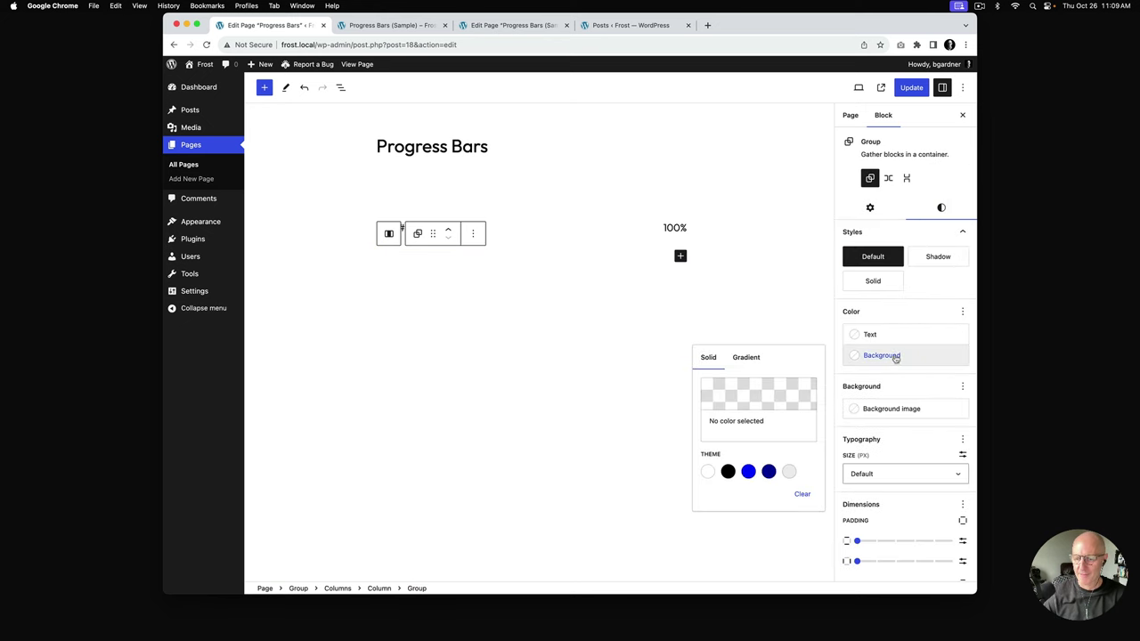
left_click(728, 471)
left_click(544, 354)
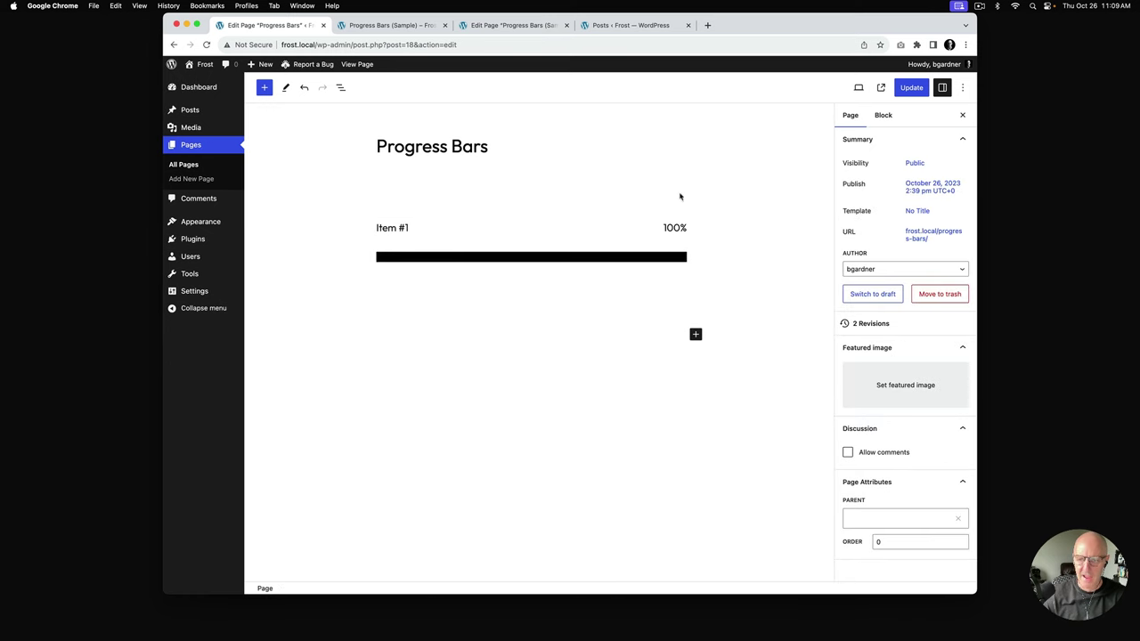
Step: Update the page, open its live version in a new tab, and compare with the sample preview
left_click(910, 92)
right_click(348, 564)
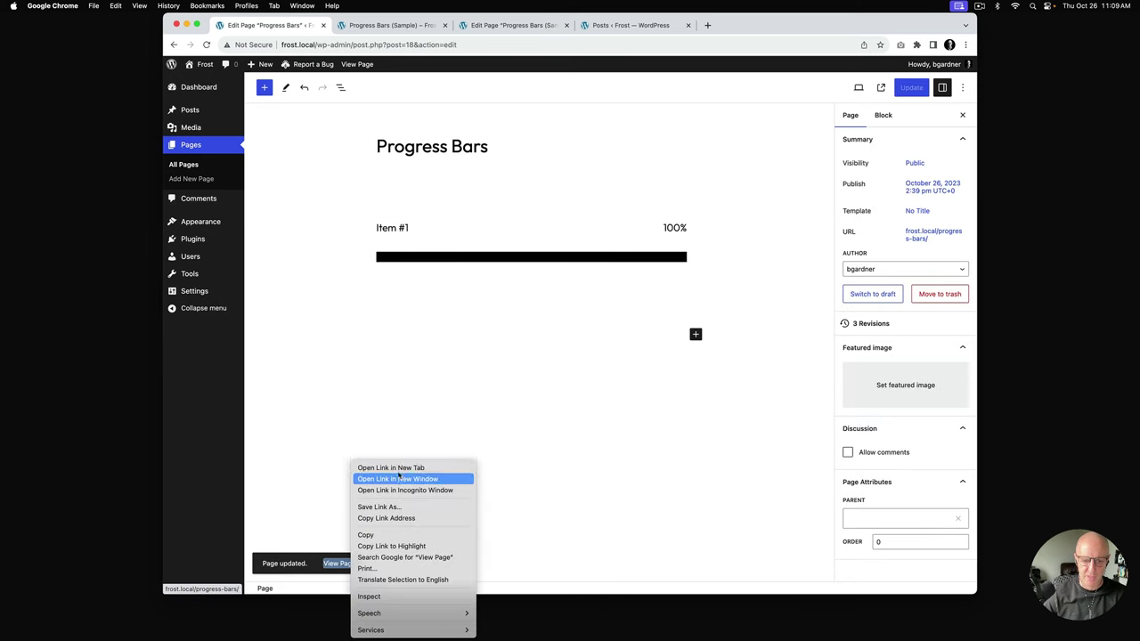
left_click(405, 469)
left_click(389, 27)
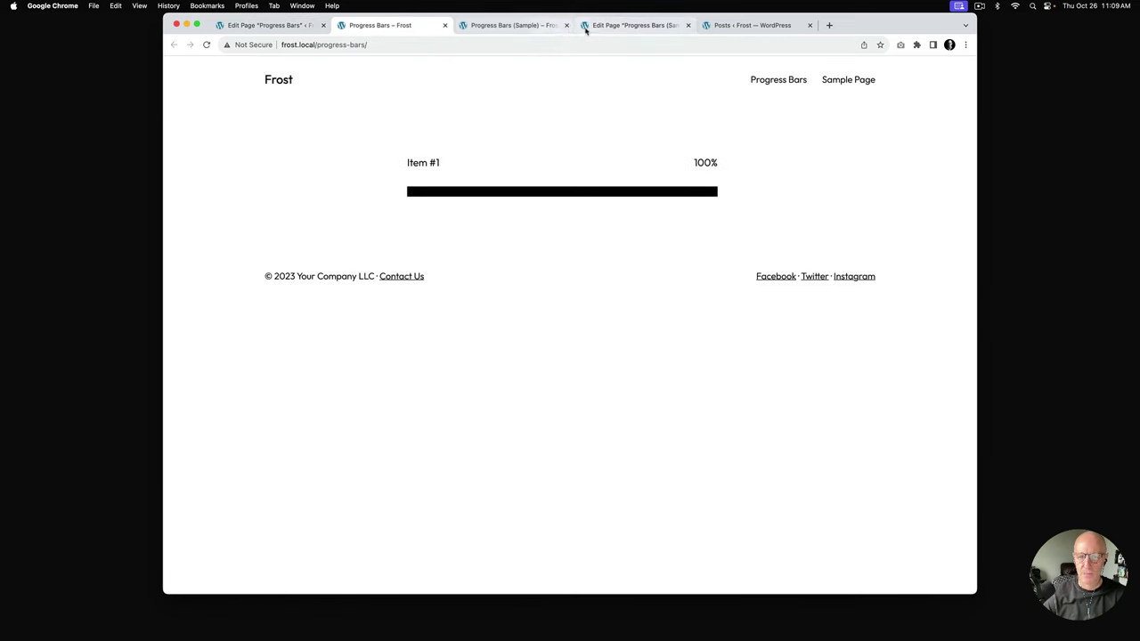
left_click(510, 26)
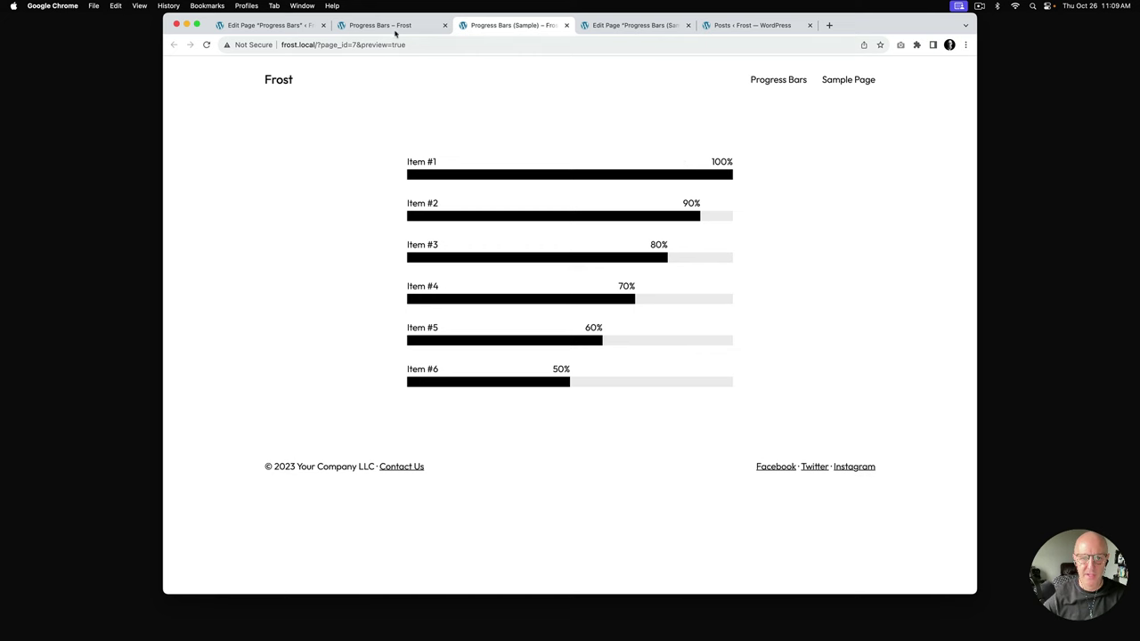
Step: Set the black bar group's top margin to 0 and update the page
left_click(268, 24)
left_click(401, 258)
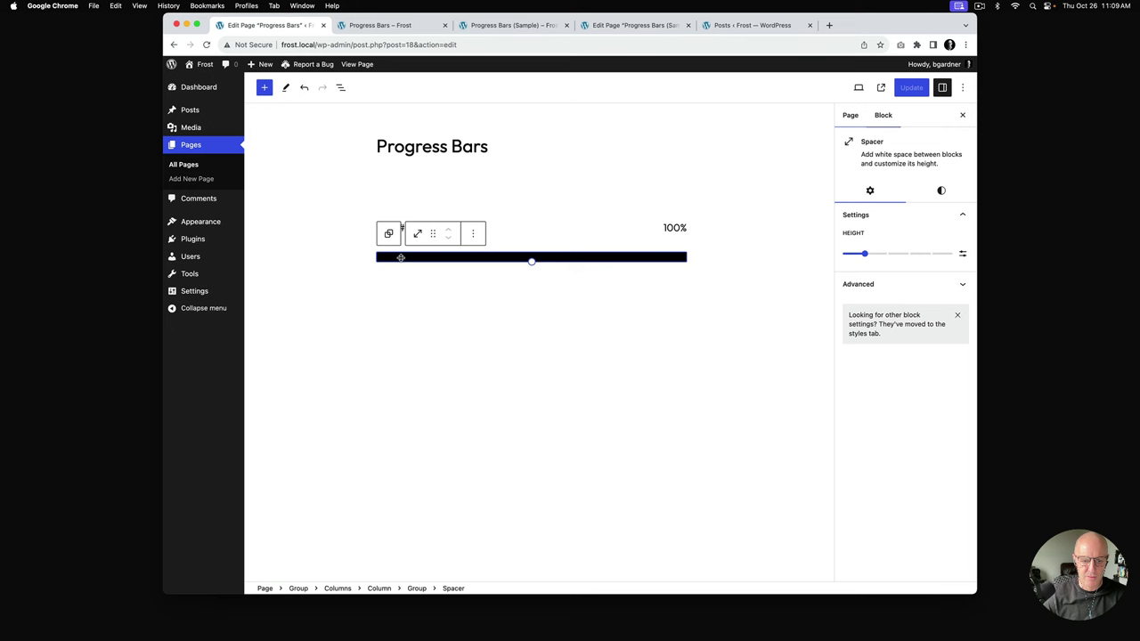
left_click(416, 588)
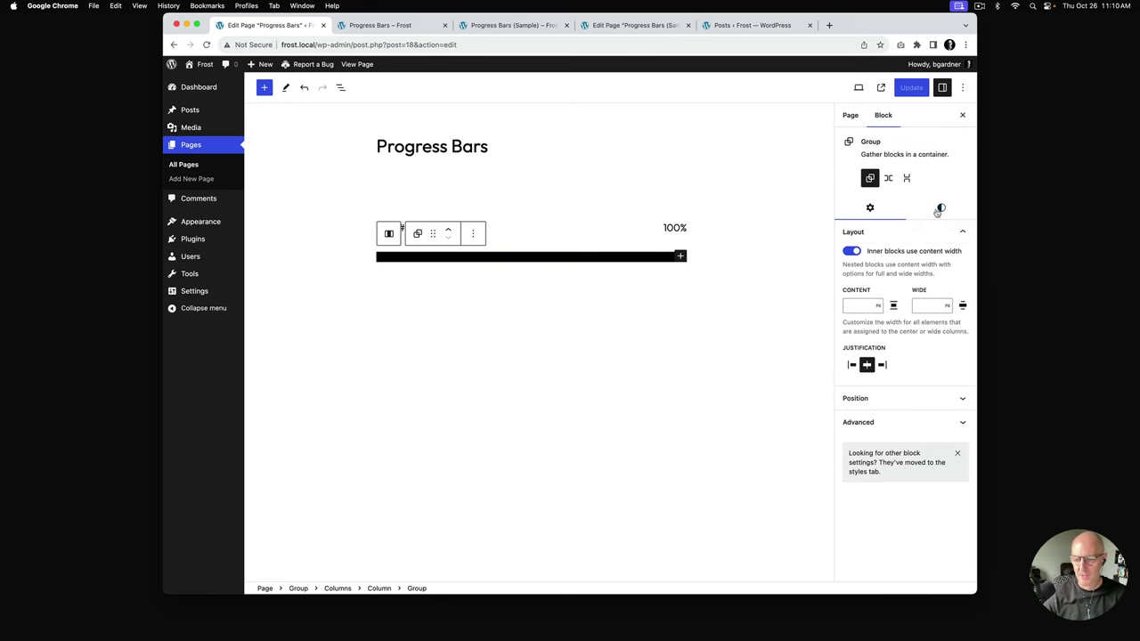
left_click(939, 210)
scroll(931, 430, "down", 5)
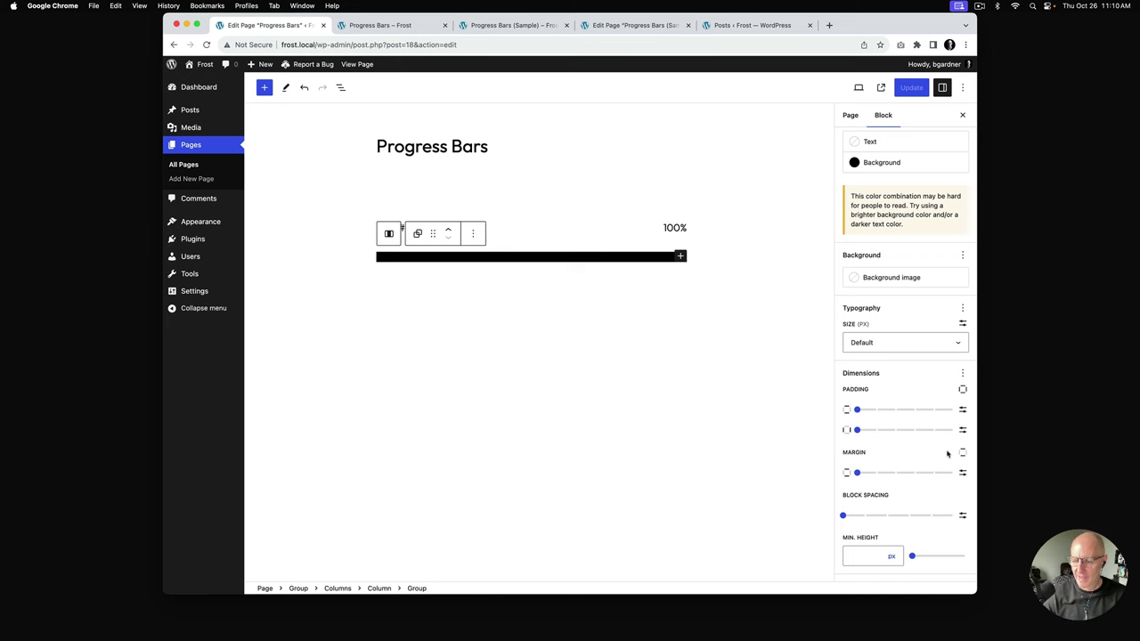
left_click(963, 455)
left_click(865, 489)
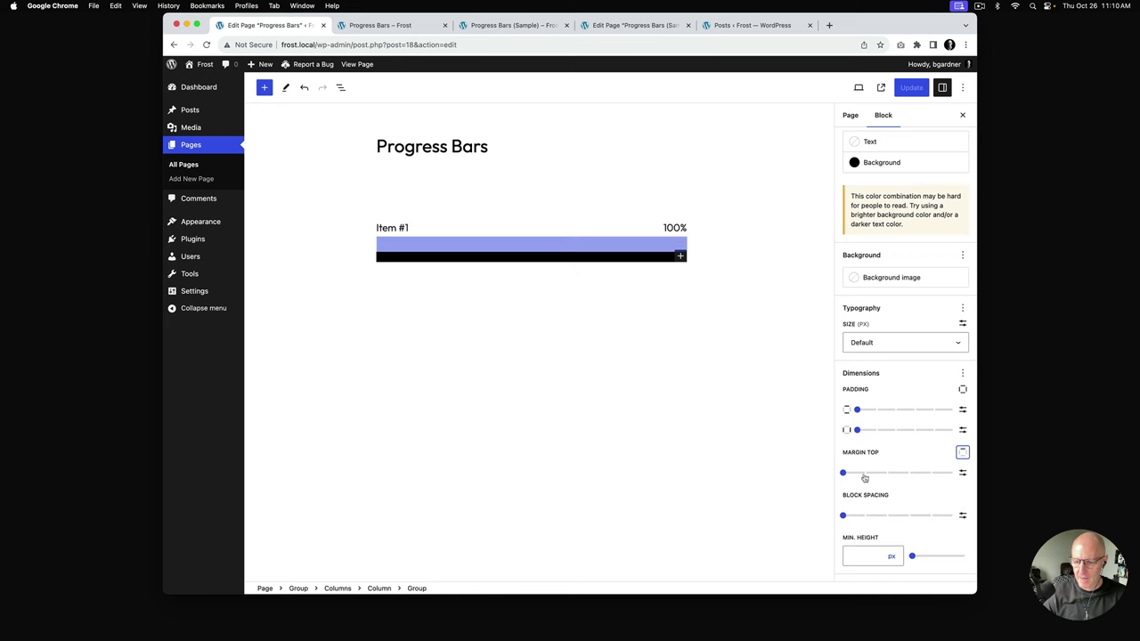
left_click_drag(865, 473, 842, 474)
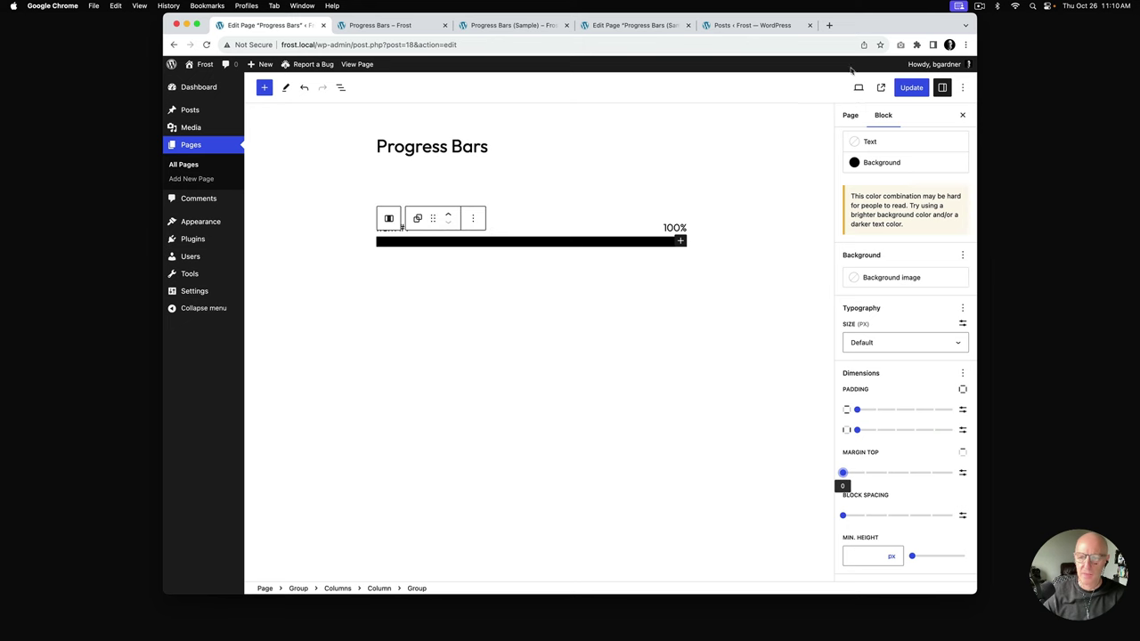
left_click(911, 88)
Step: Compare the live Progress Bars page with the sample page's editor and preview
left_click(415, 32)
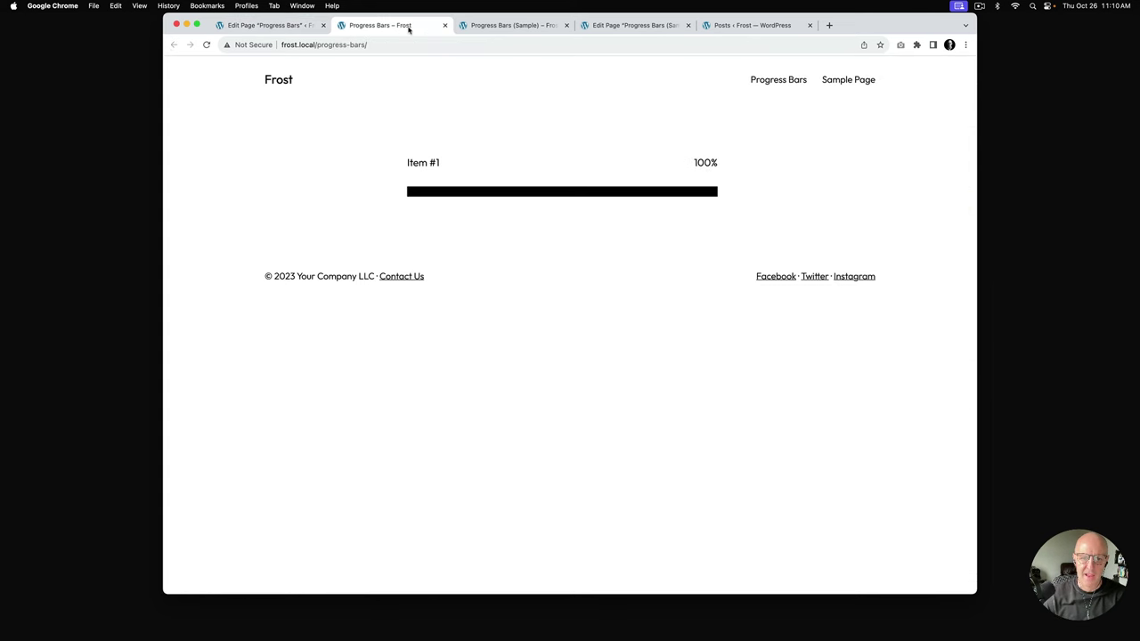
left_click(624, 28)
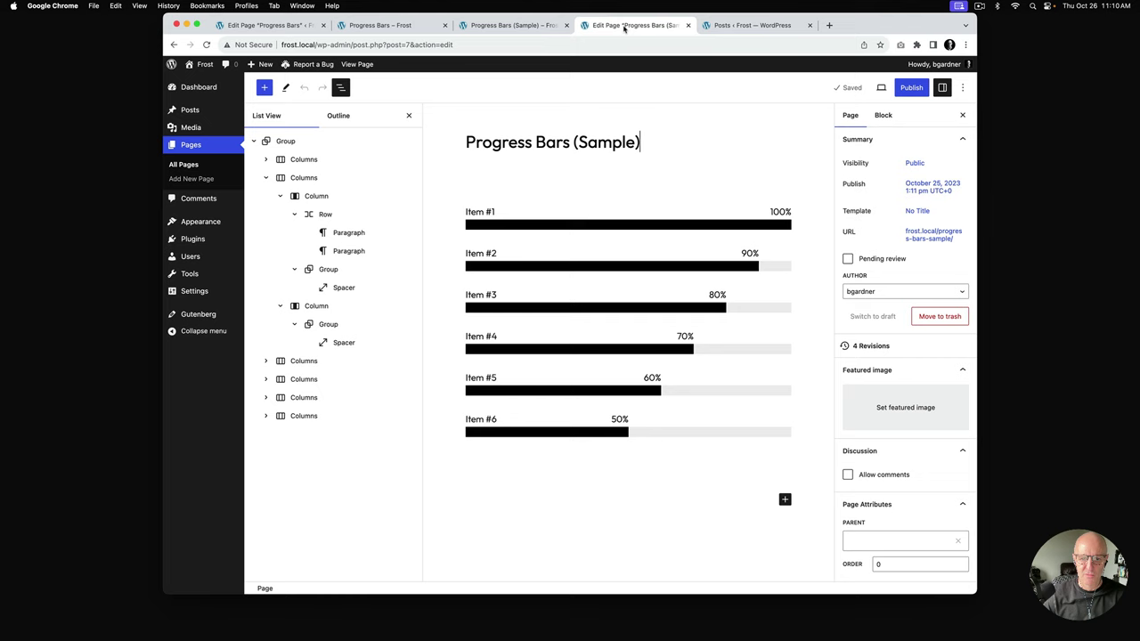
left_click(523, 26)
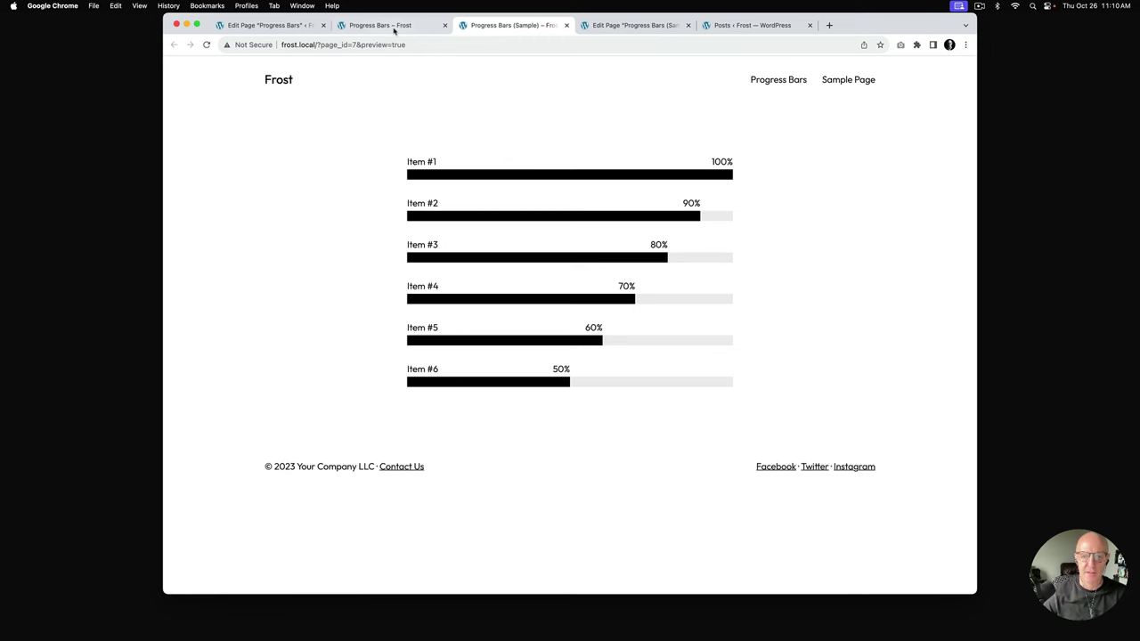
left_click(392, 25)
Step: Duplicate the Item #1 progress bar's Columns block from the List View
left_click(300, 27)
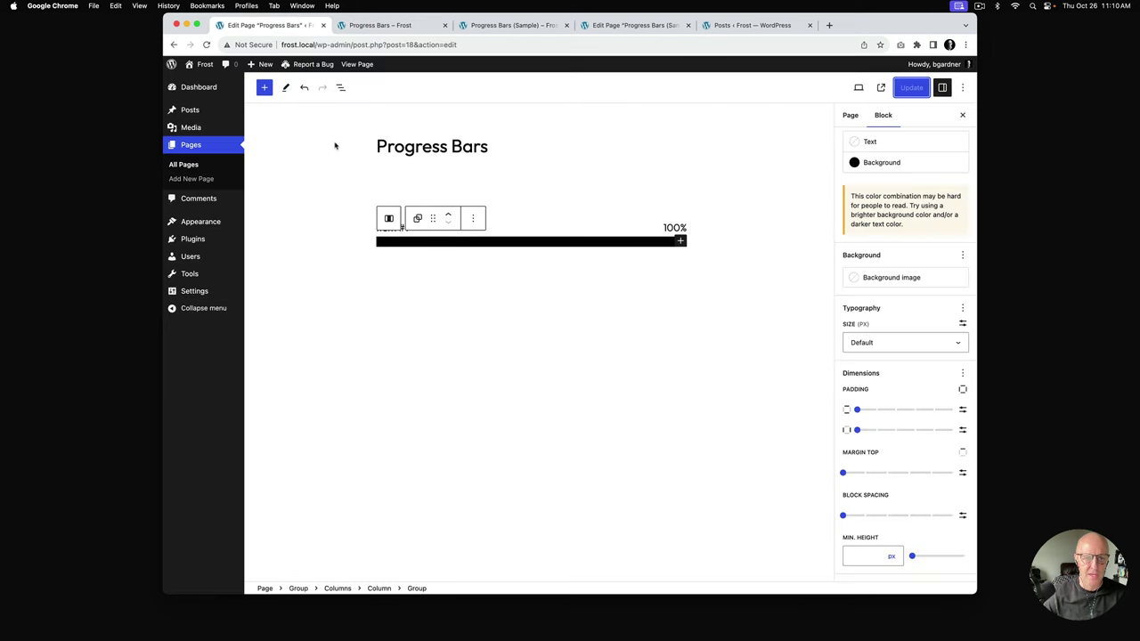
left_click(340, 88)
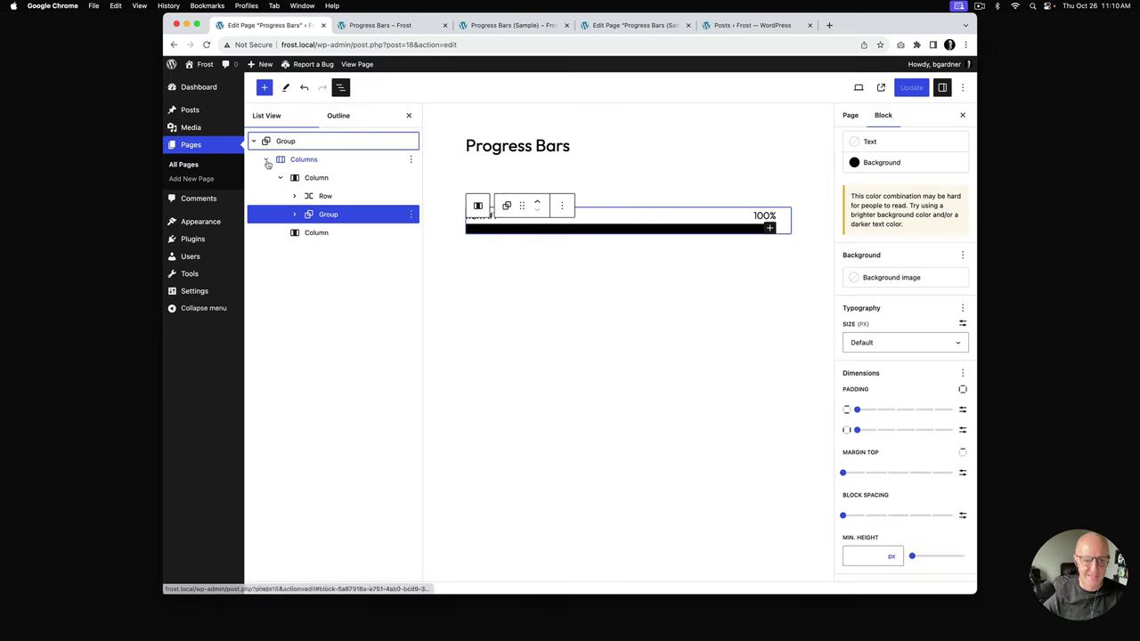
left_click(267, 162)
left_click(411, 159)
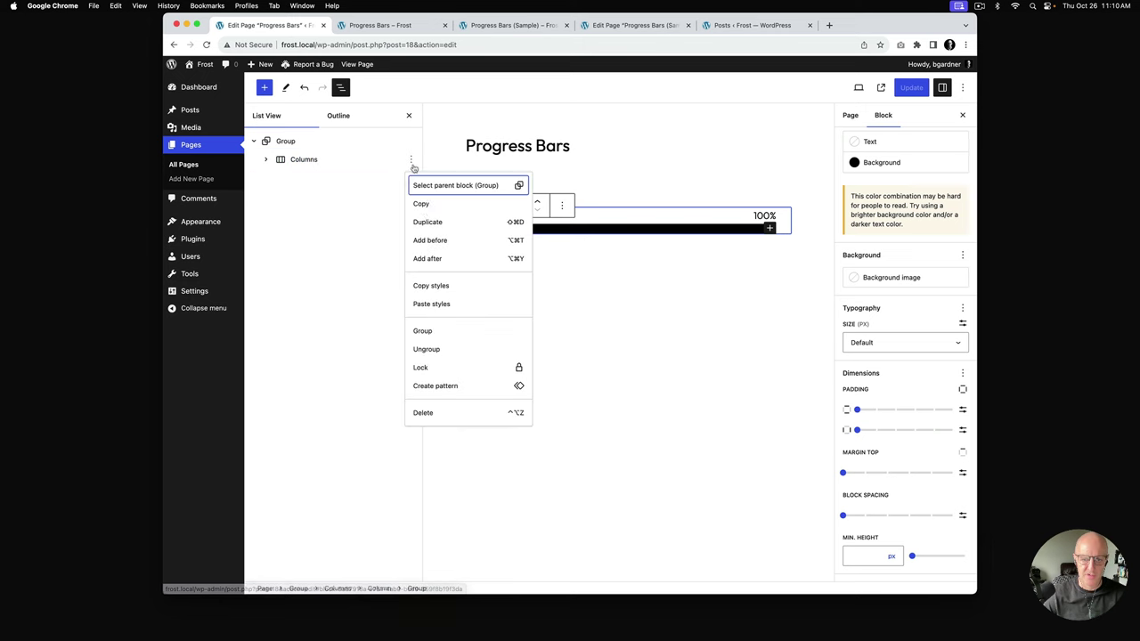
left_click(428, 224)
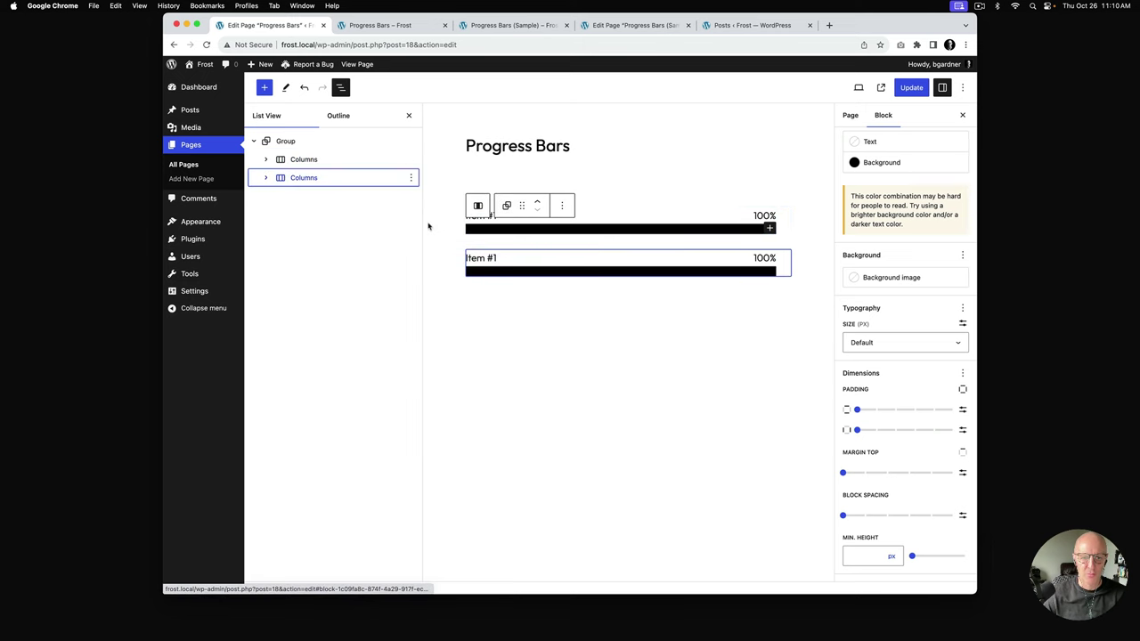
left_click(509, 259)
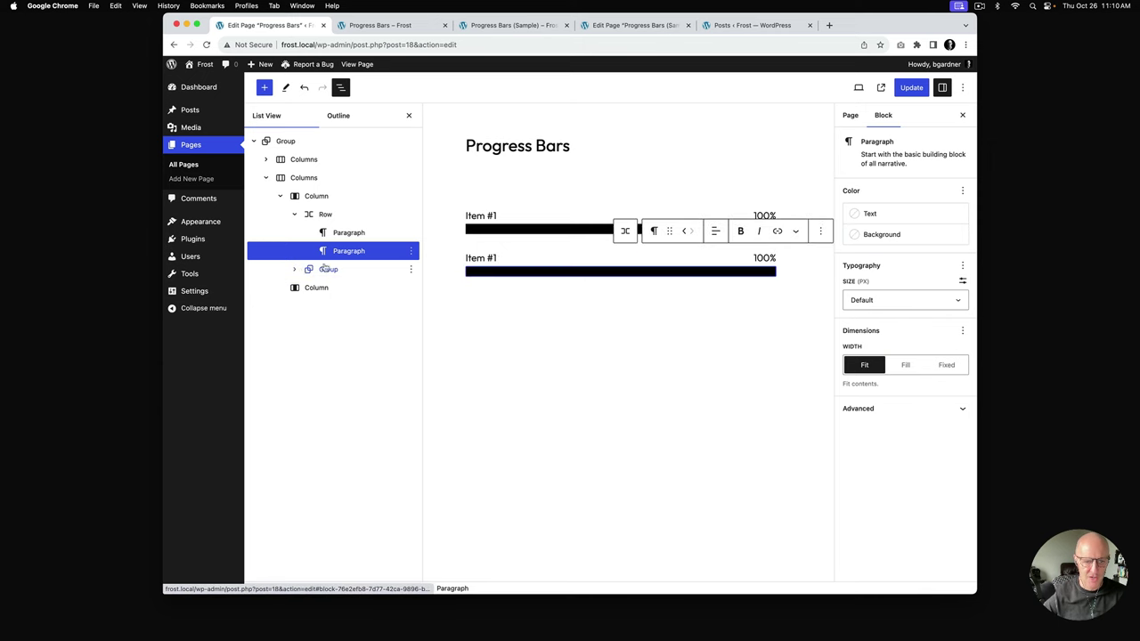
Step: Set the duplicated bar's column widths to 90% and 10%
left_click(326, 198)
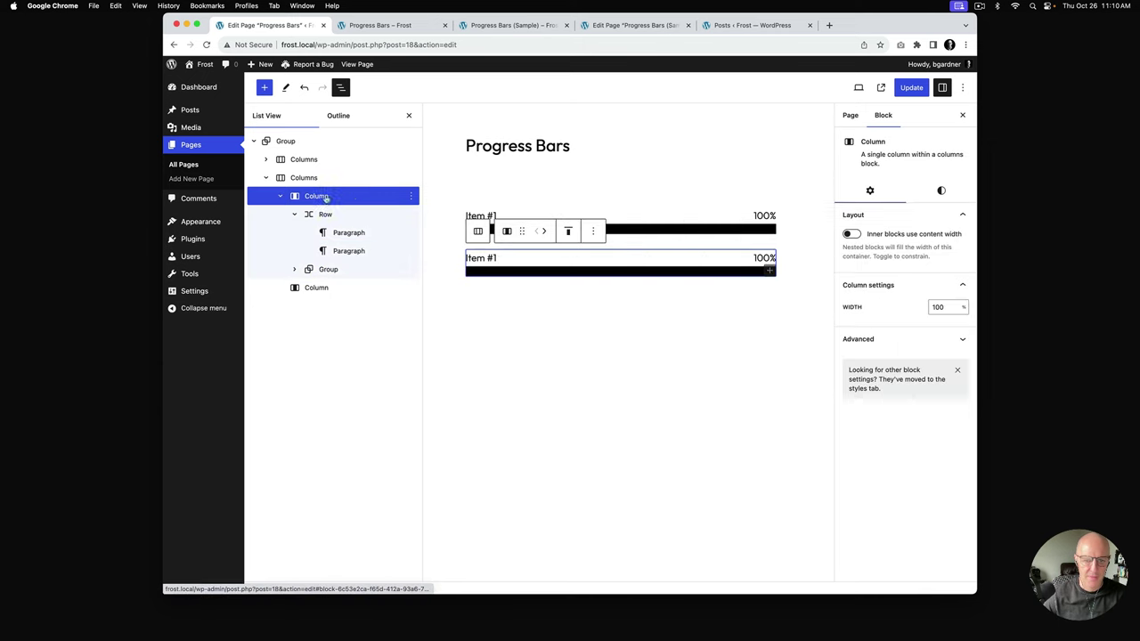
double_click(934, 306)
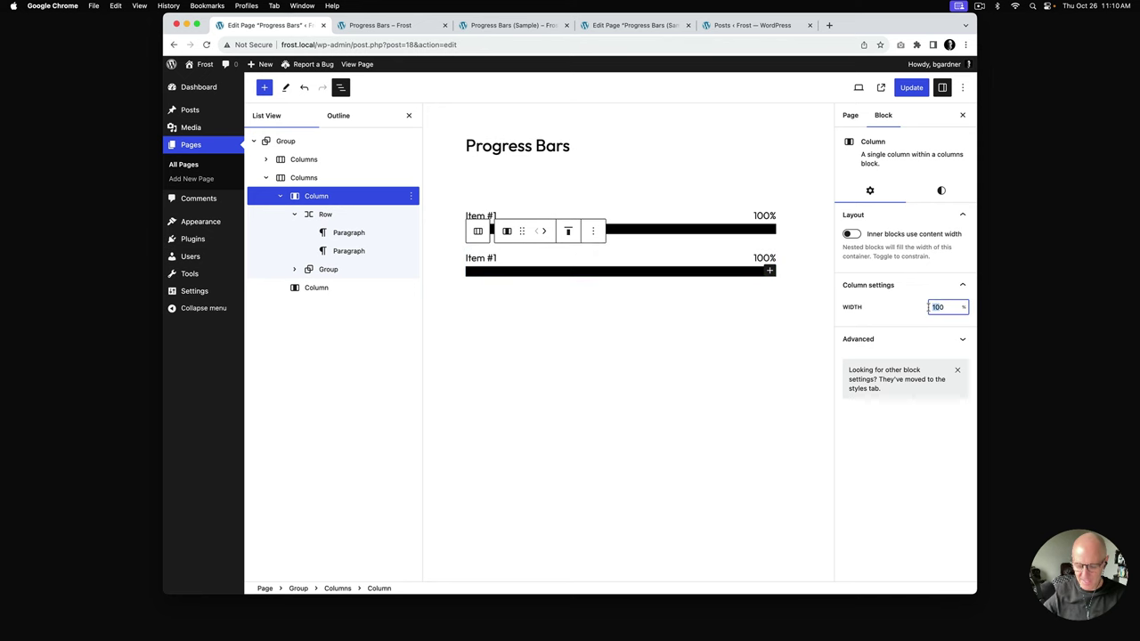
type("90")
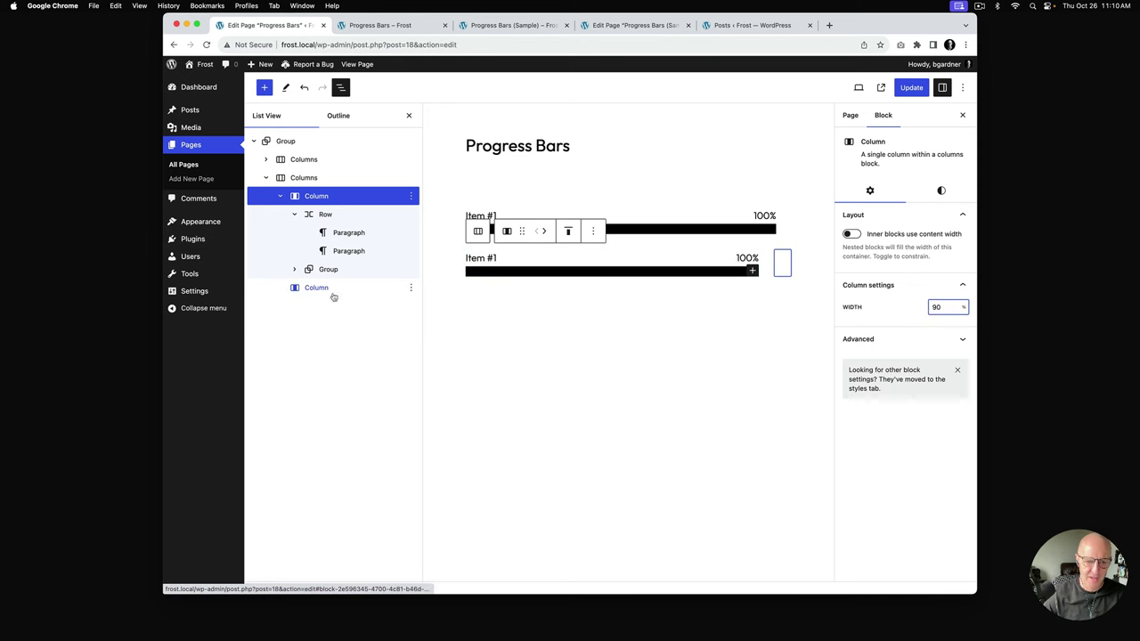
left_click(783, 261)
left_click(947, 307)
type("10")
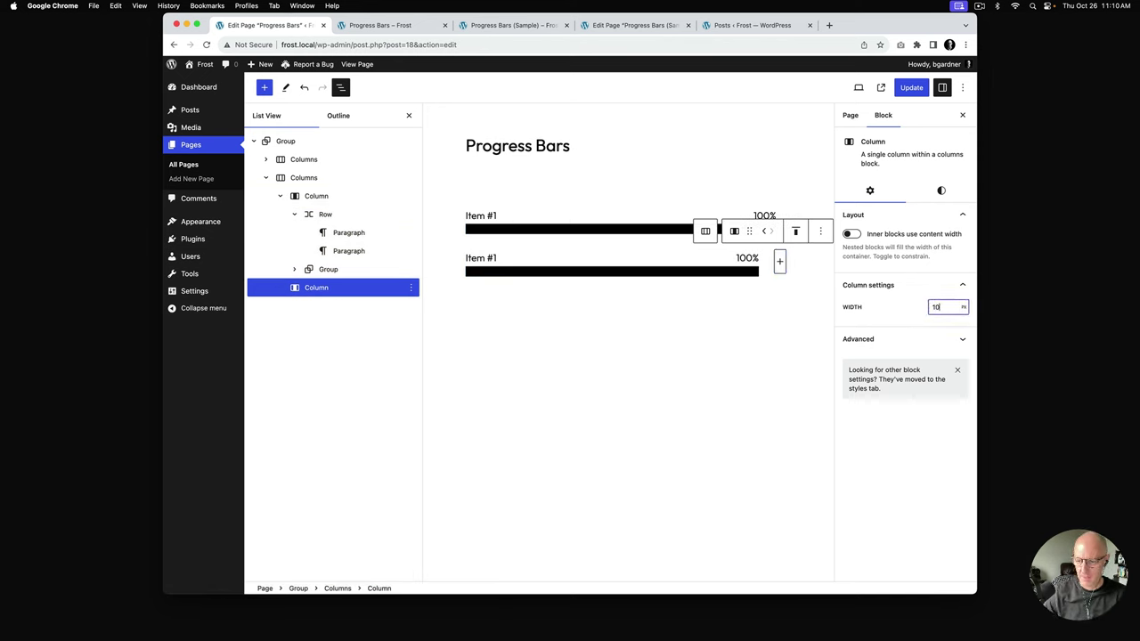
left_click(963, 307)
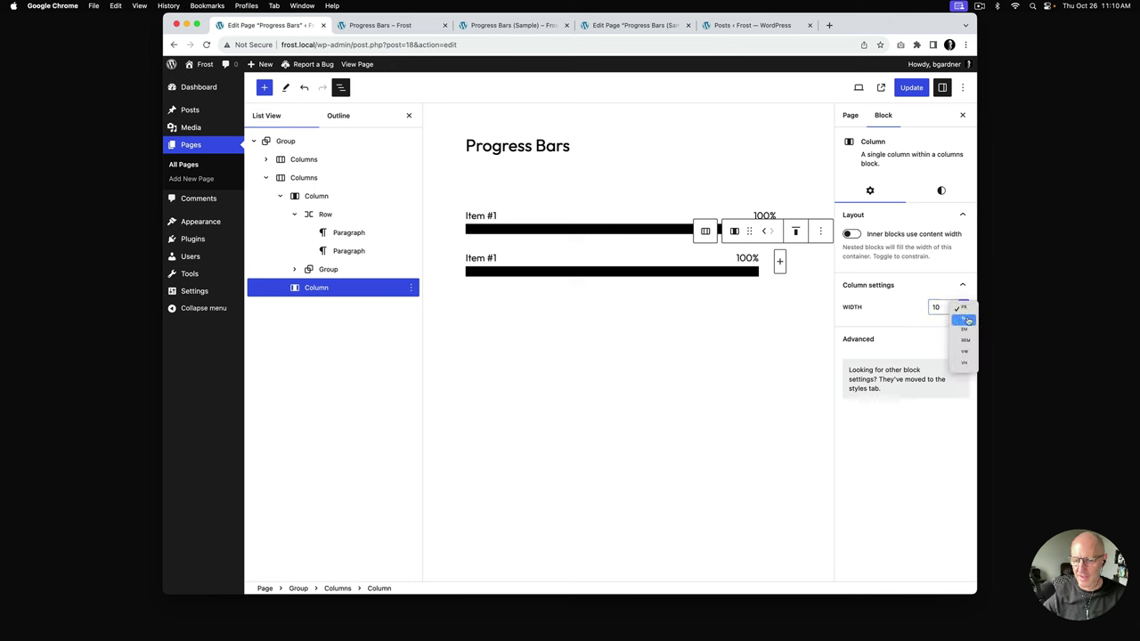
left_click(968, 320)
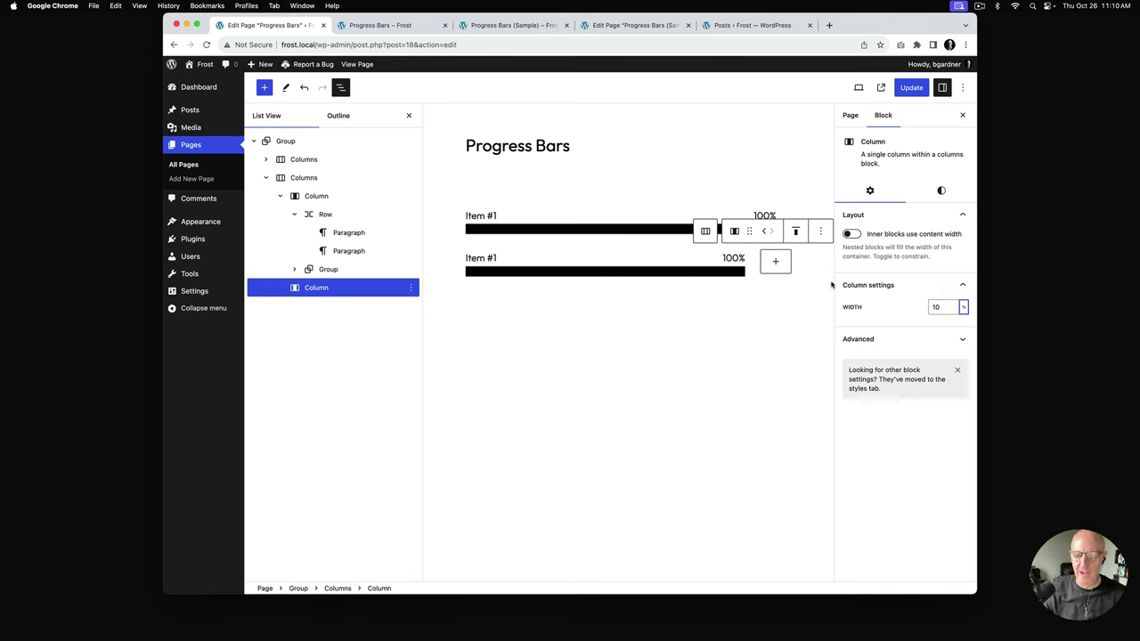
Step: Add a Group to the narrow column containing a Spacer with its height lowered to 10
left_click(775, 264)
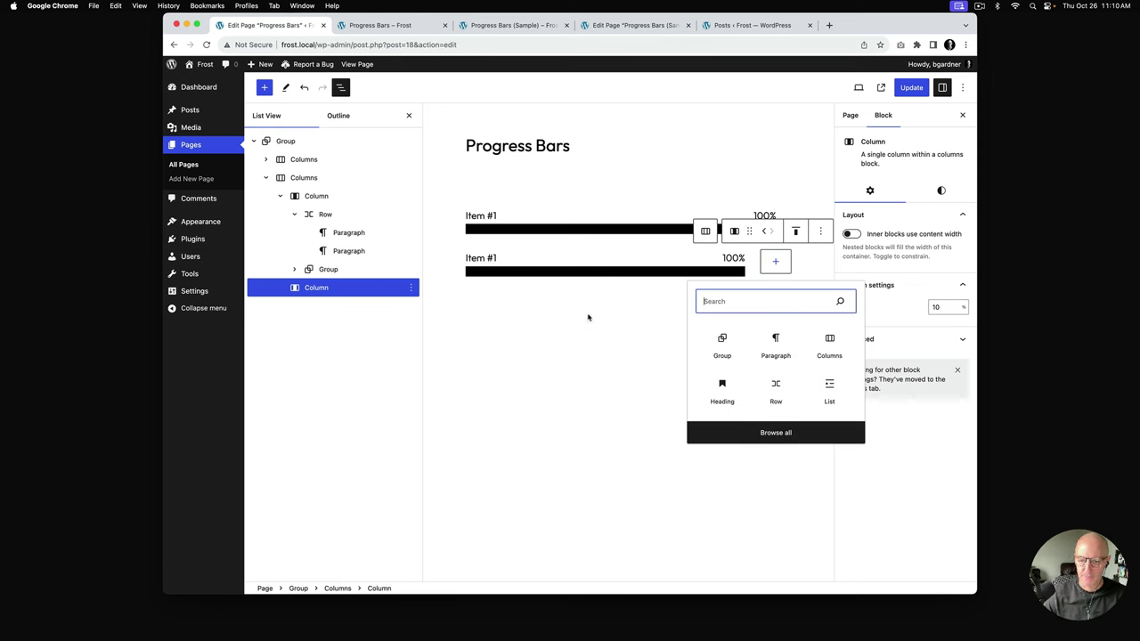
left_click(375, 290)
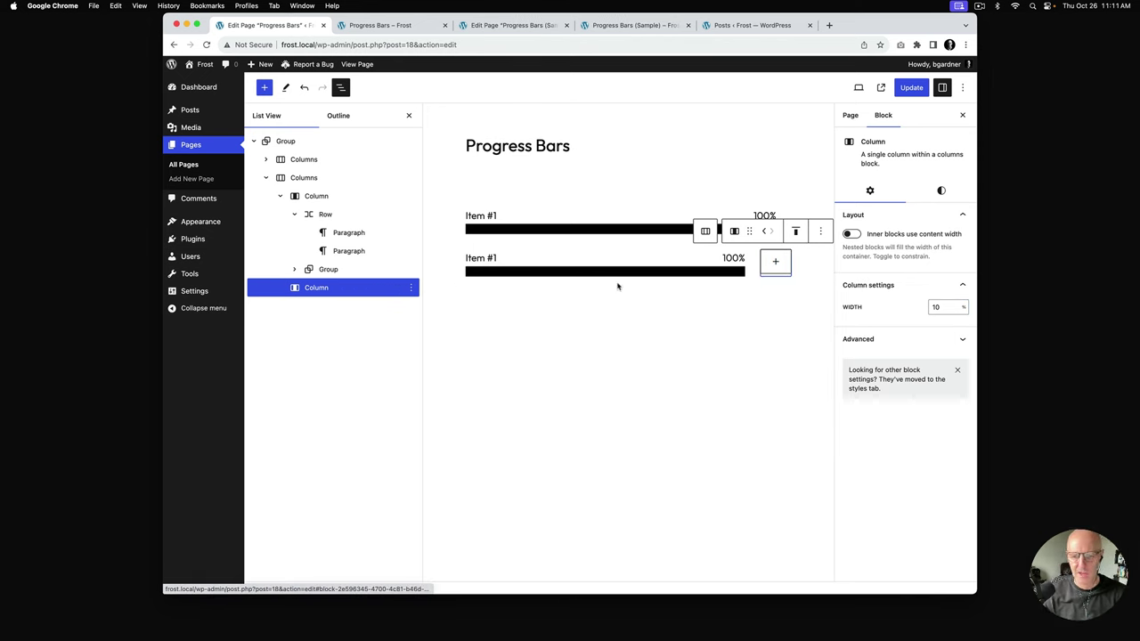
left_click(775, 264)
type("gr")
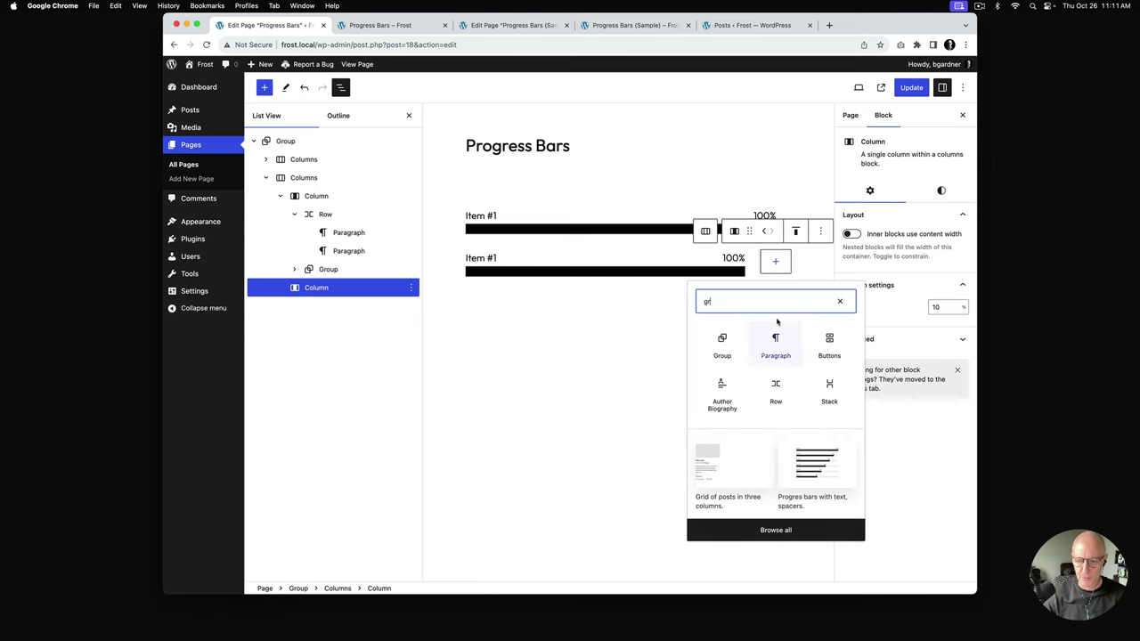
left_click(725, 349)
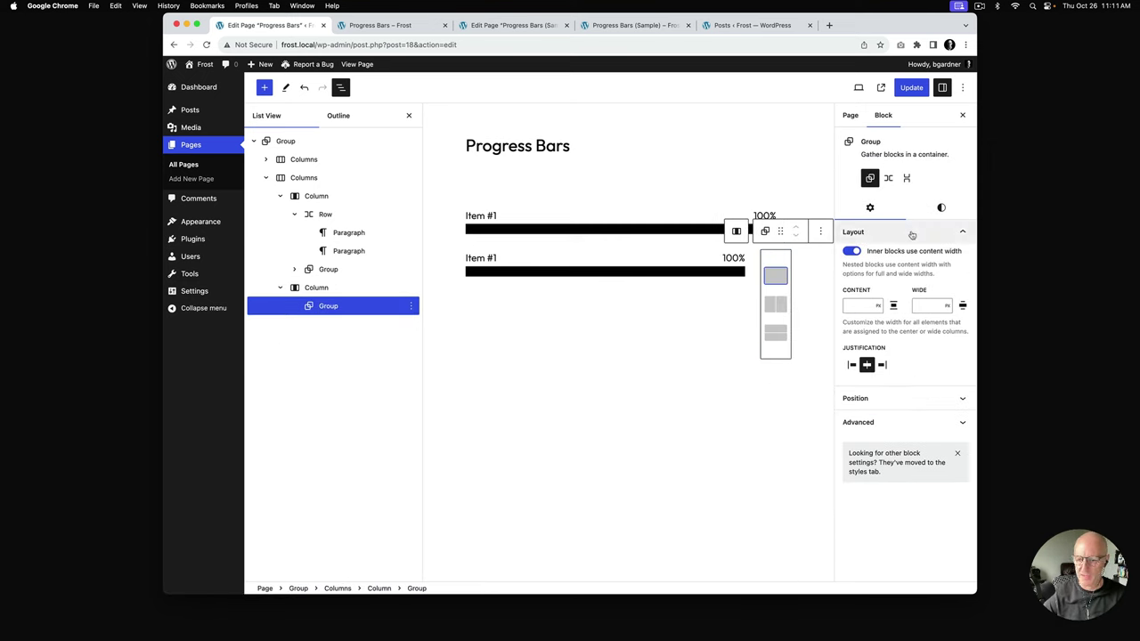
left_click(775, 276)
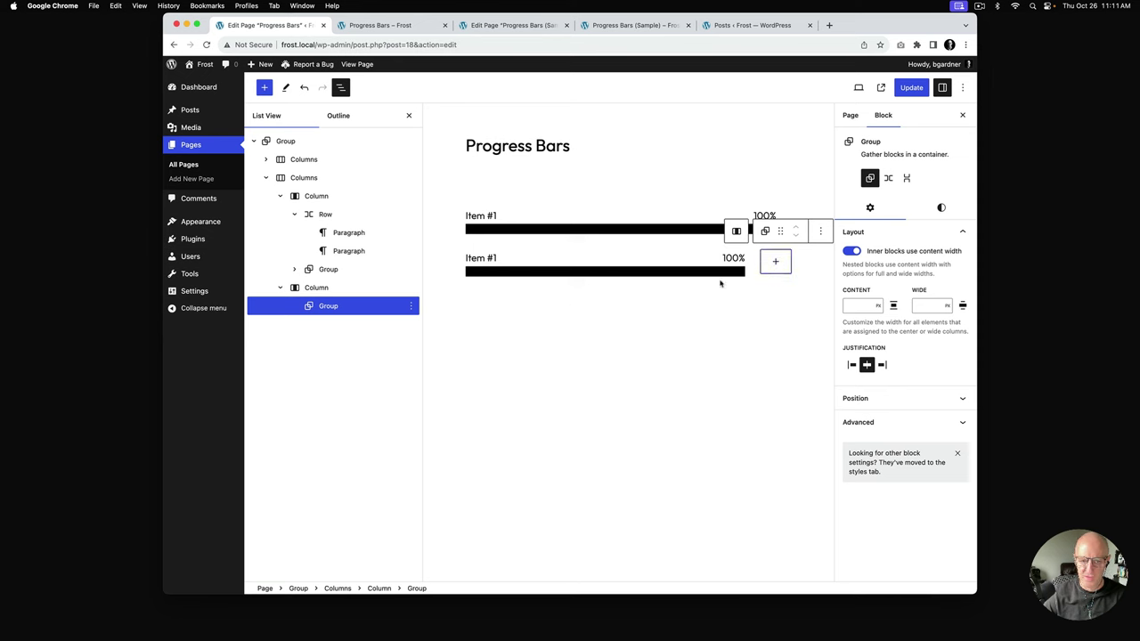
left_click(775, 264)
type("spa")
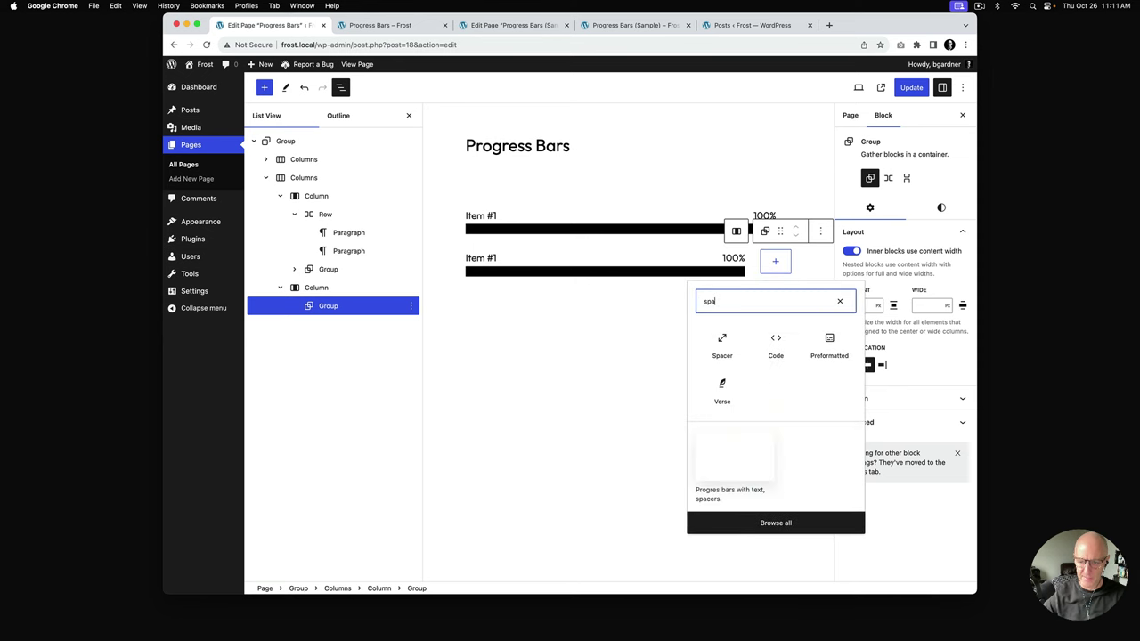
left_click(722, 343)
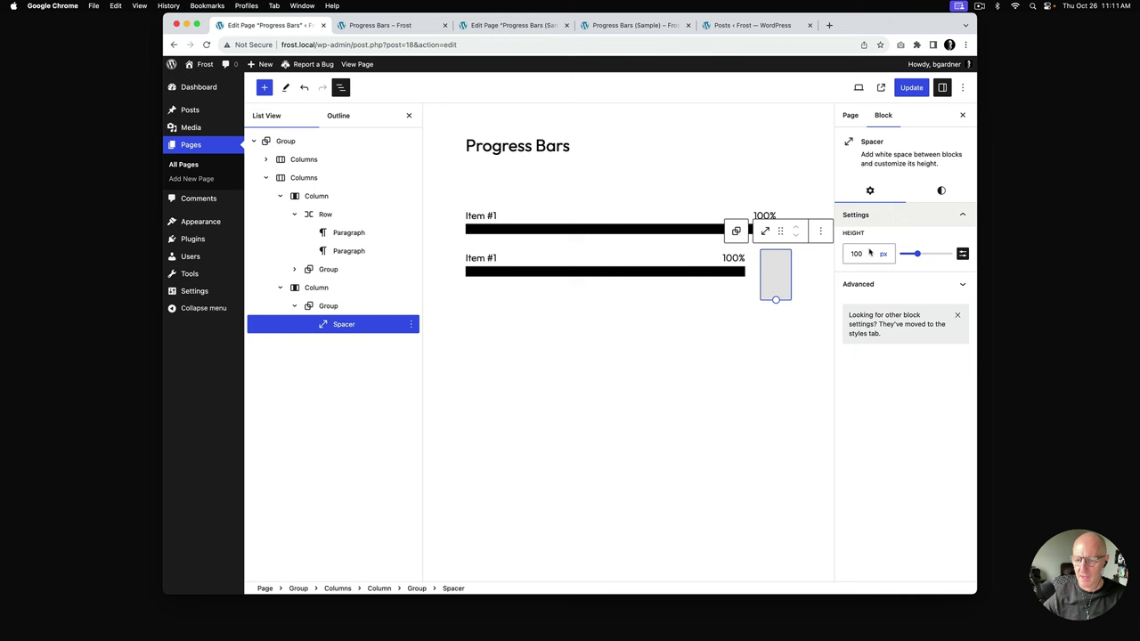
left_click_drag(868, 254, 840, 257)
type("10")
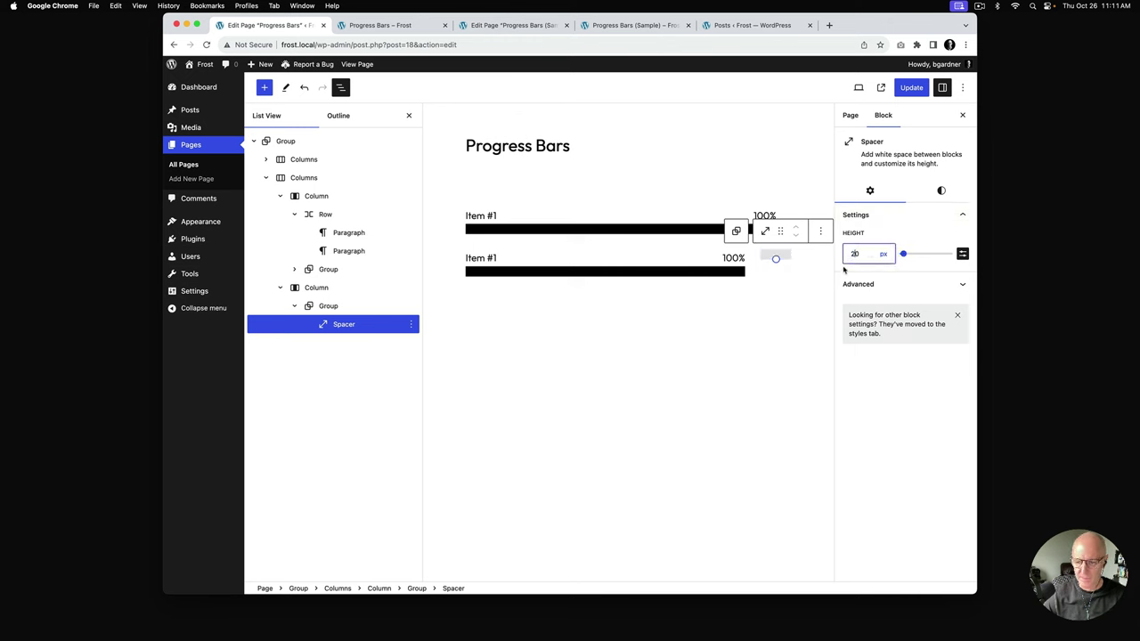
Step: Give the spacer's group a Neutral (#EEEEEE) background
left_click(942, 190)
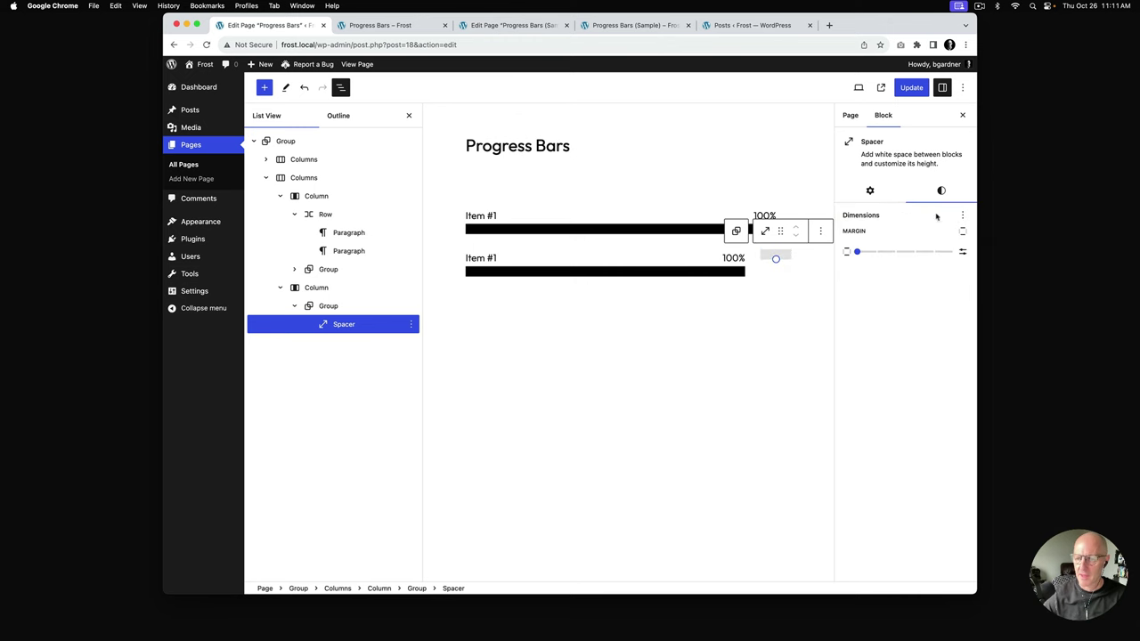
left_click(736, 231)
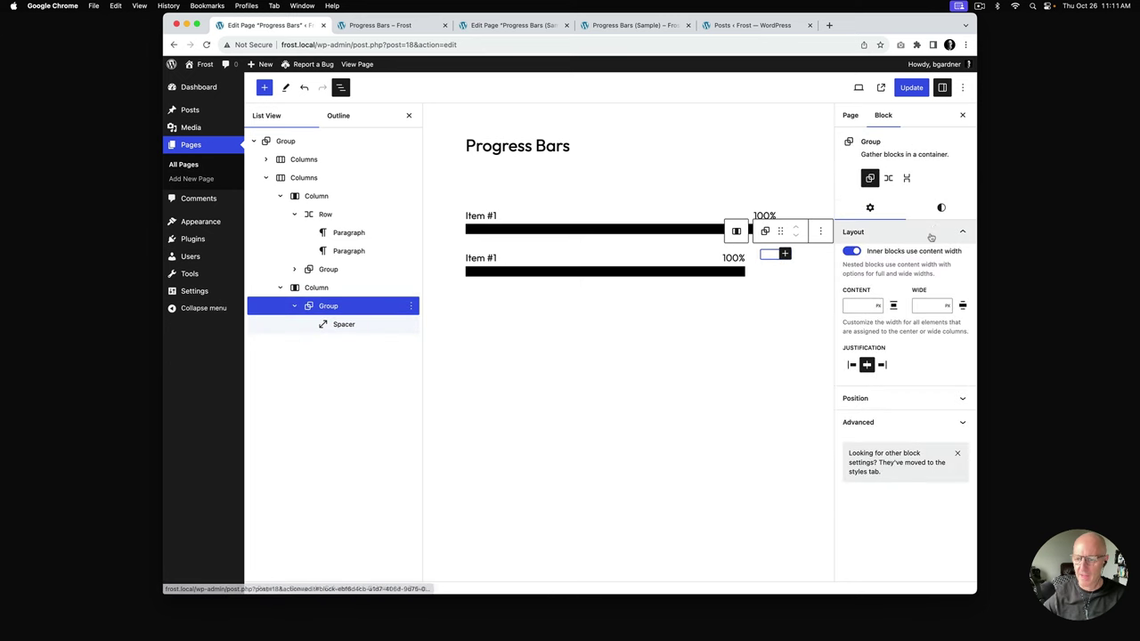
left_click(943, 209)
left_click(884, 357)
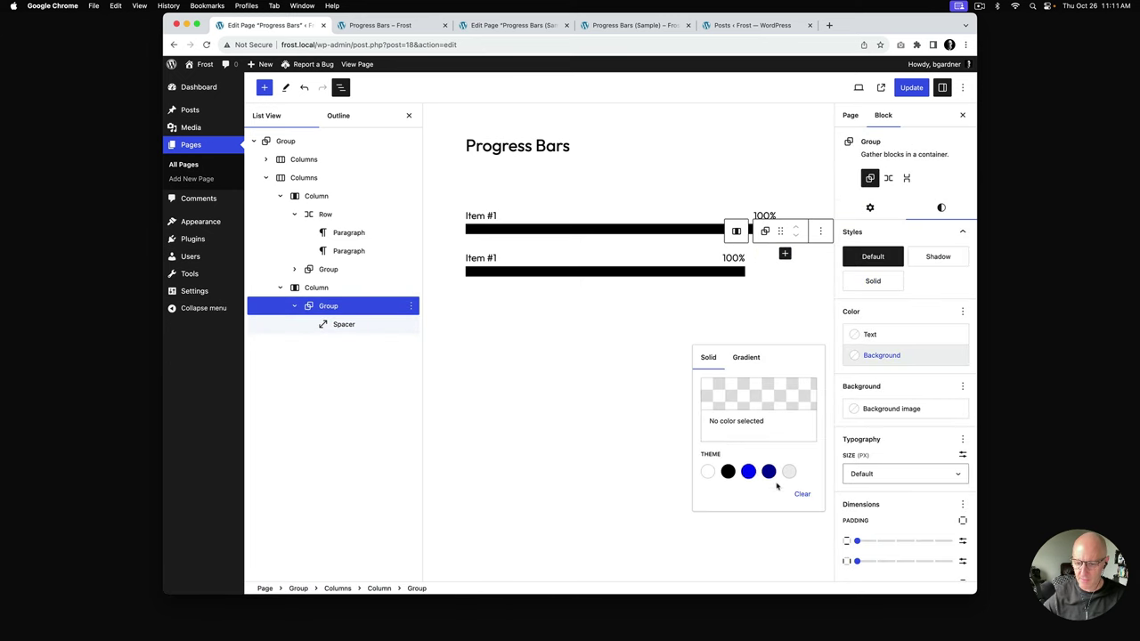
left_click(789, 475)
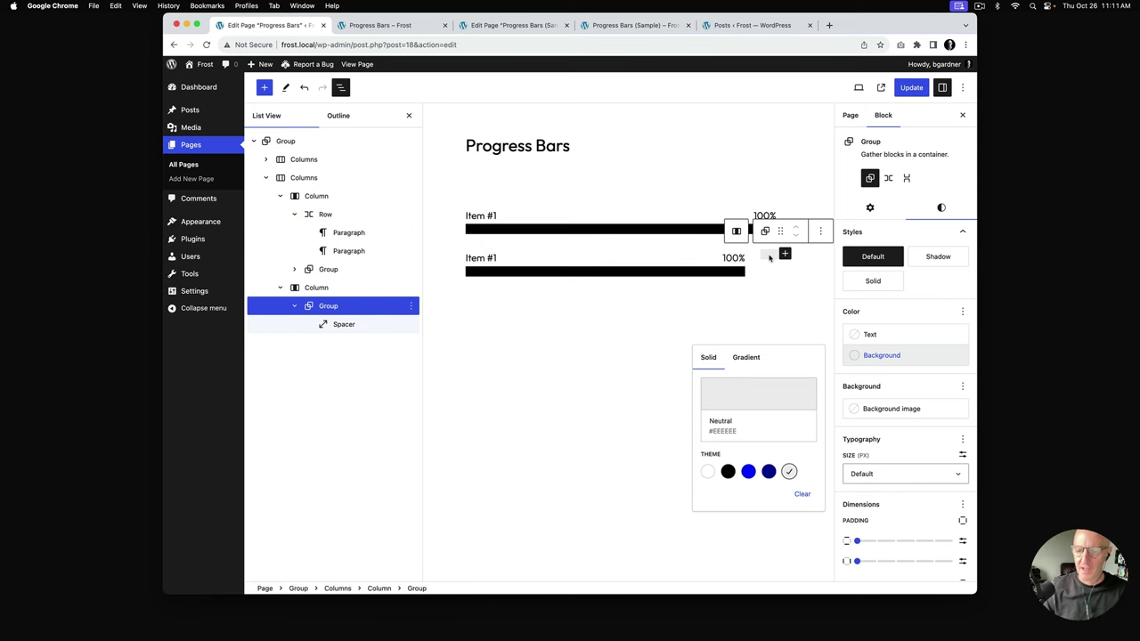
Step: Align the second Columns block's contents to the bottom
left_click(309, 179)
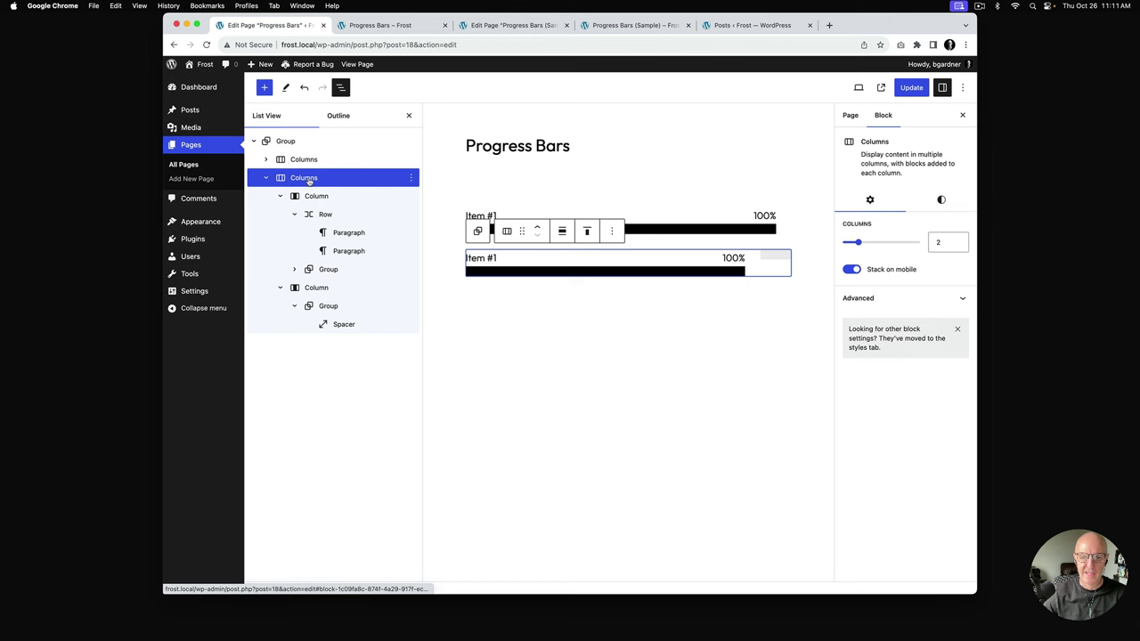
left_click(587, 233)
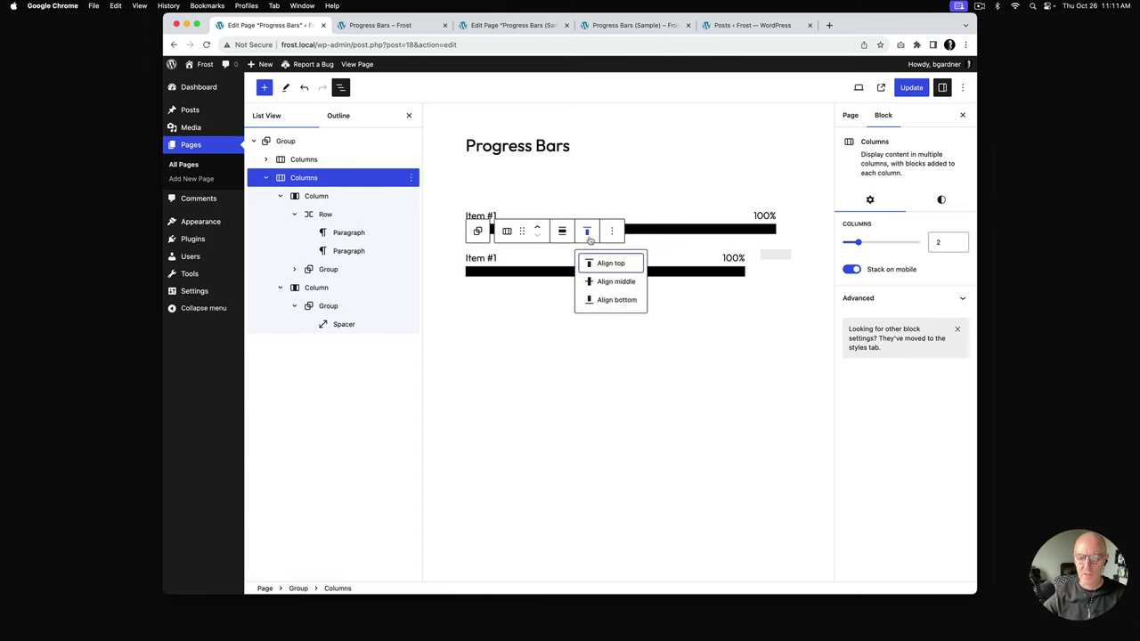
left_click(618, 301)
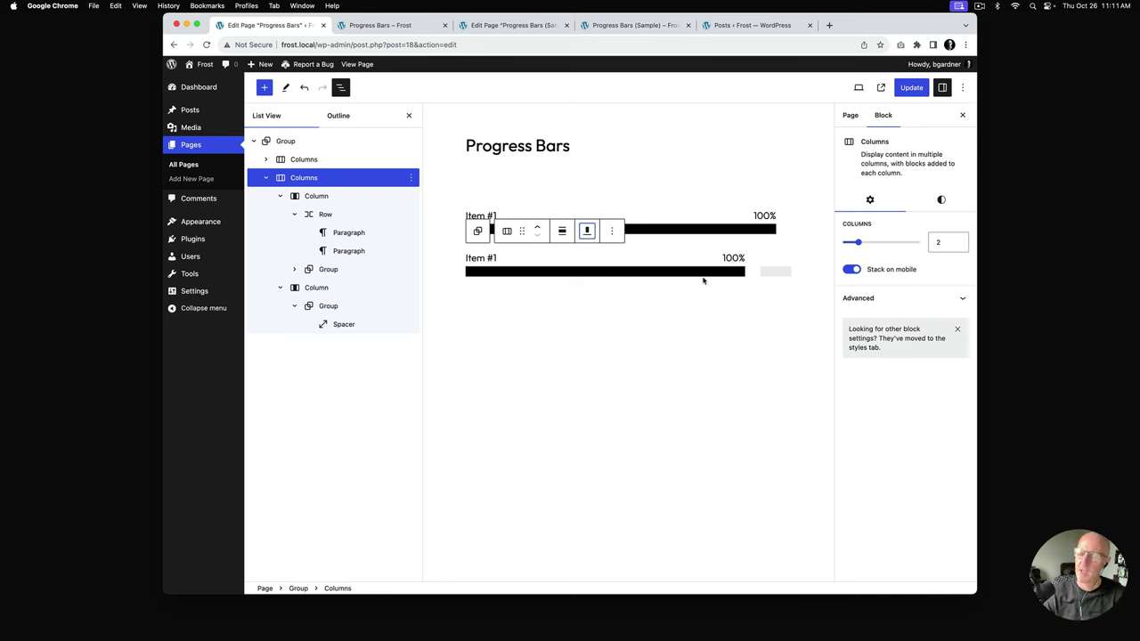
Step: Relabel the second row to read 'Item #2' and '90%'
left_click(729, 258)
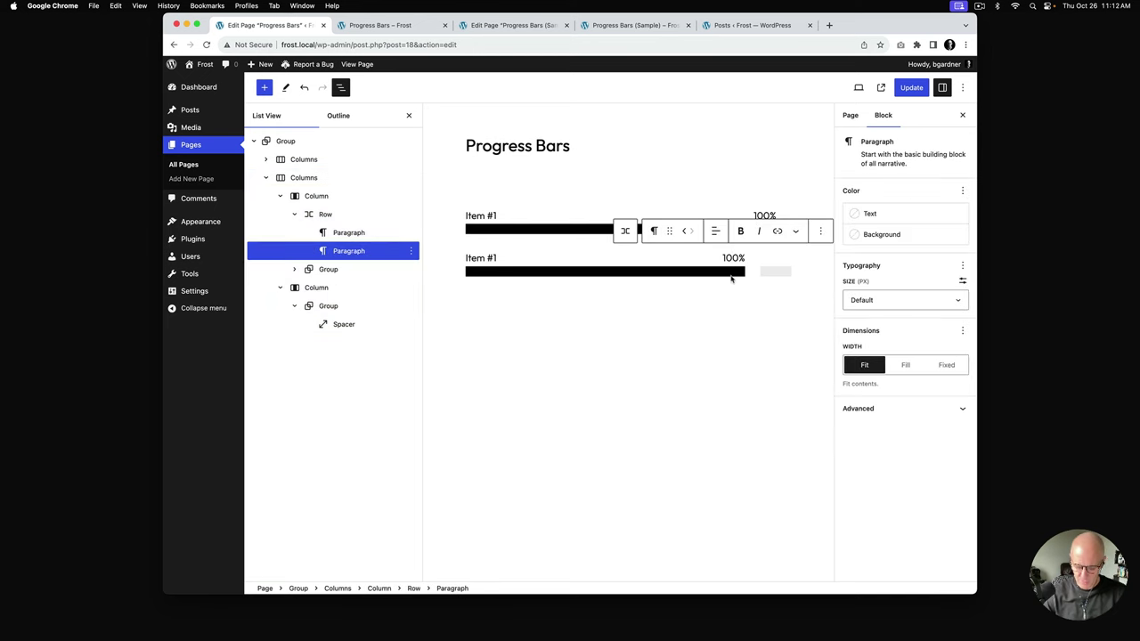
key("BackSpace")
key("BackSpace")
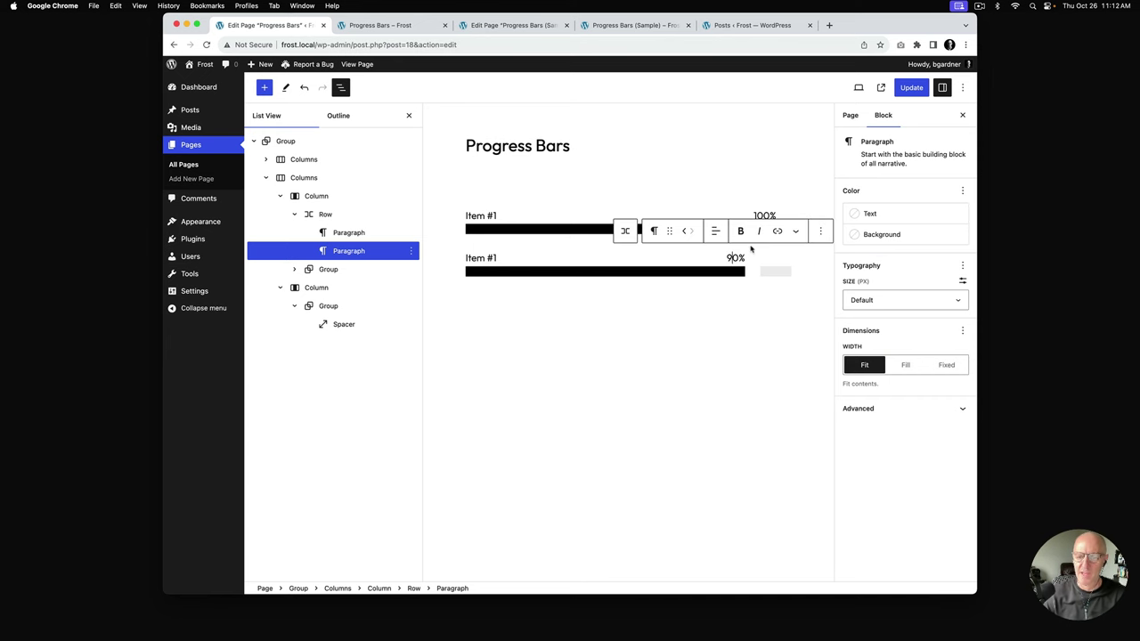
left_click(496, 258)
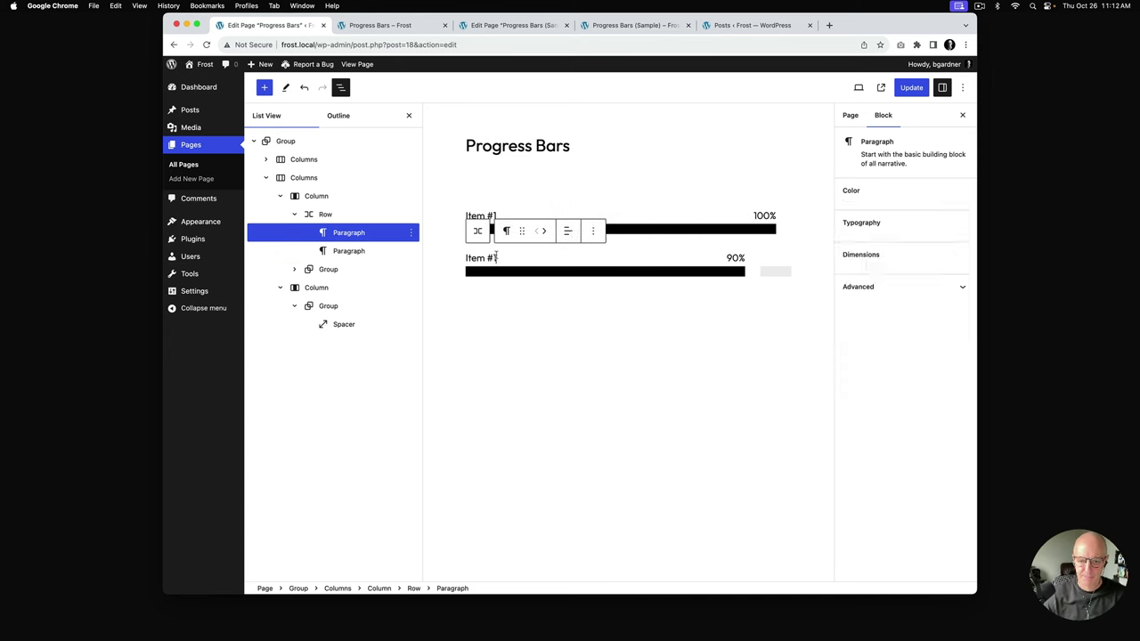
key("BackSpace")
type("2")
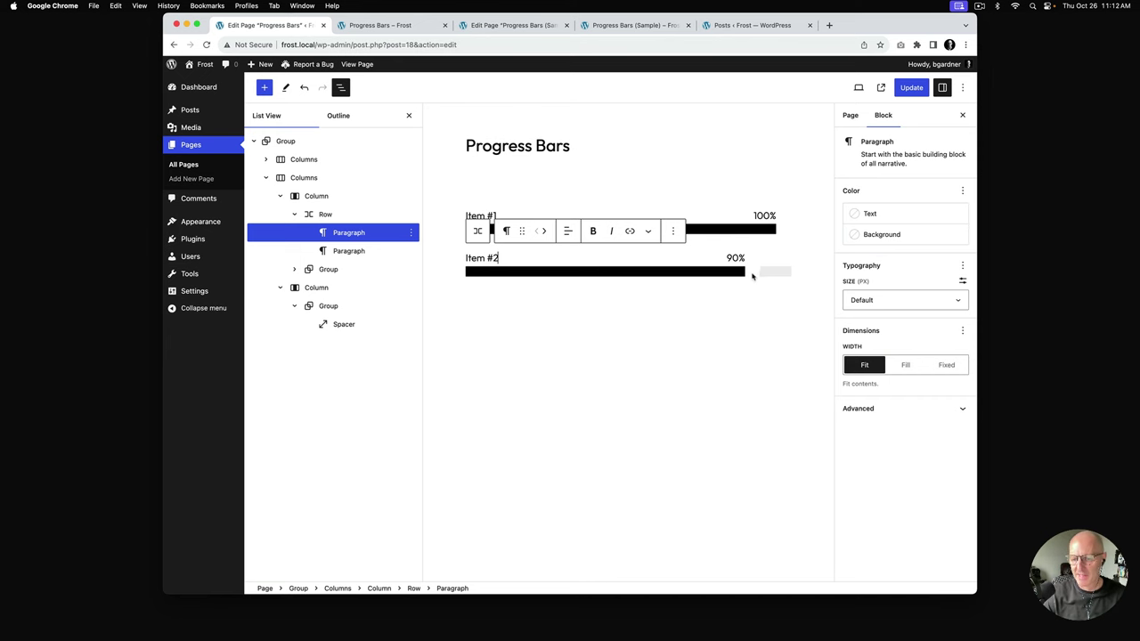
Step: Set the Item #2 columns' horizontal block spacing to 0 and update the page
left_click(308, 179)
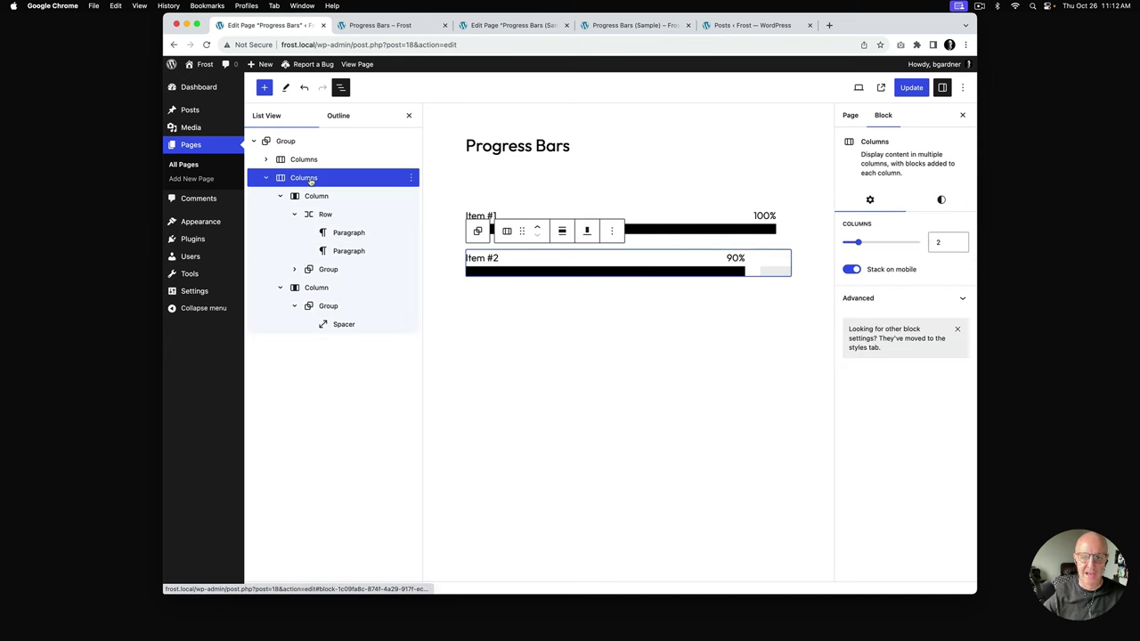
left_click(941, 201)
scroll(913, 428, "down", 3)
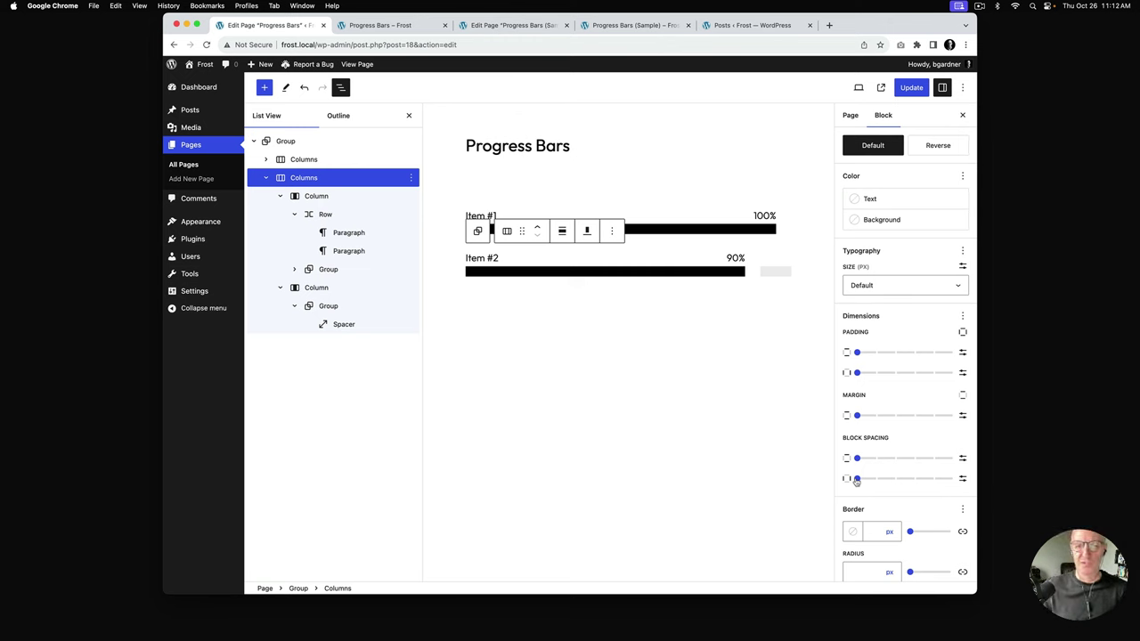
left_click(857, 481)
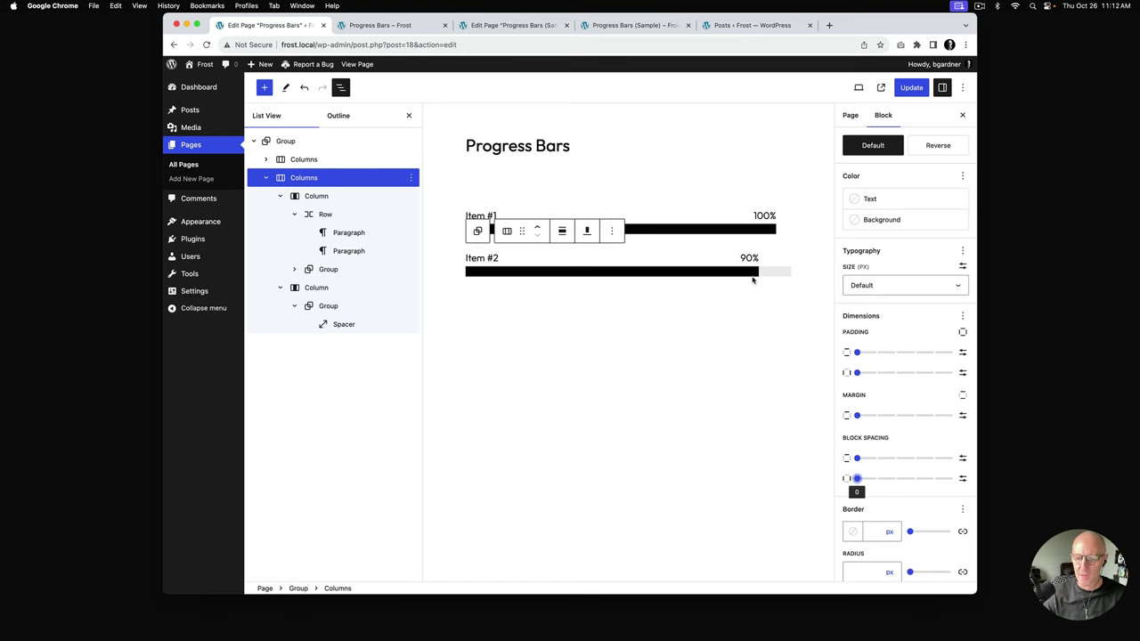
left_click(910, 88)
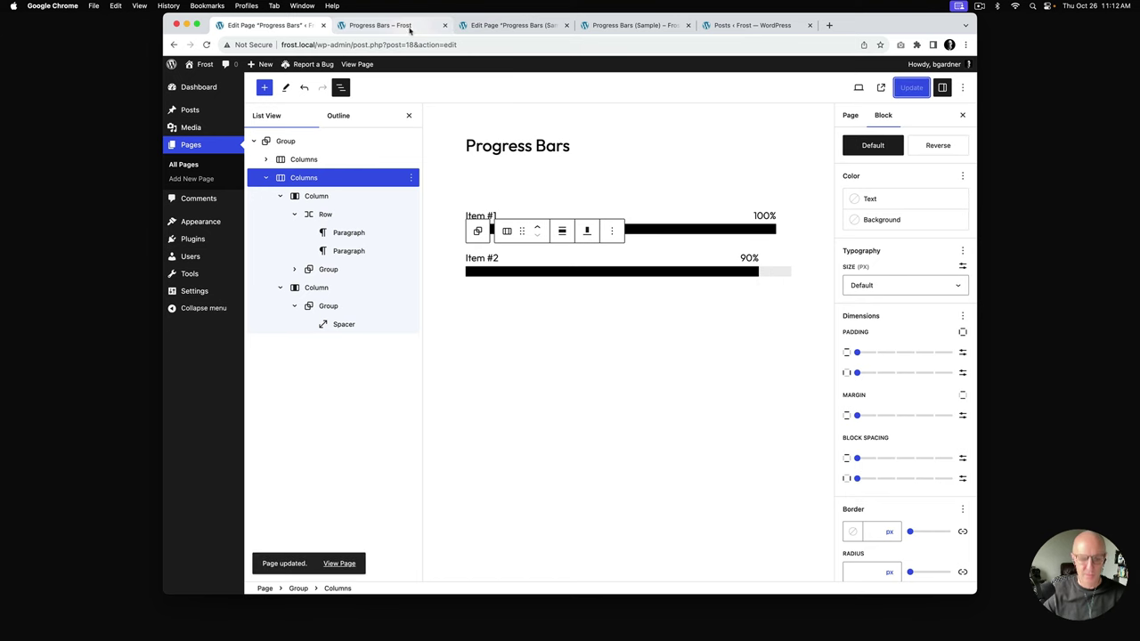
Step: After previewing the live page, set Item #1's columns block spacing to 0 and update the page
left_click(410, 27)
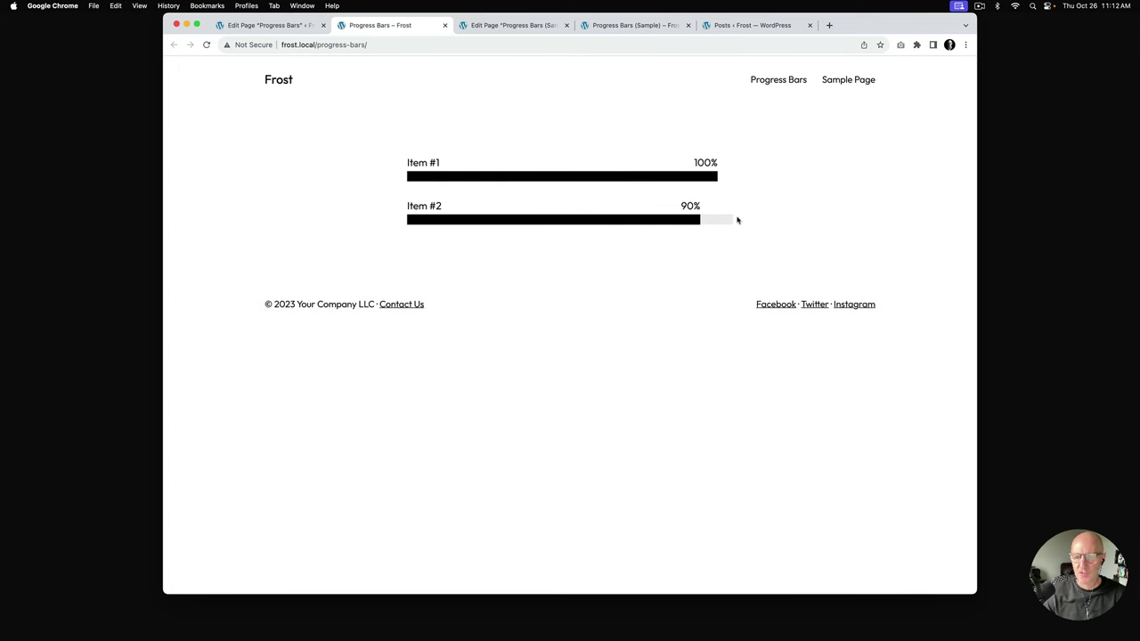
left_click(294, 25)
left_click(302, 161)
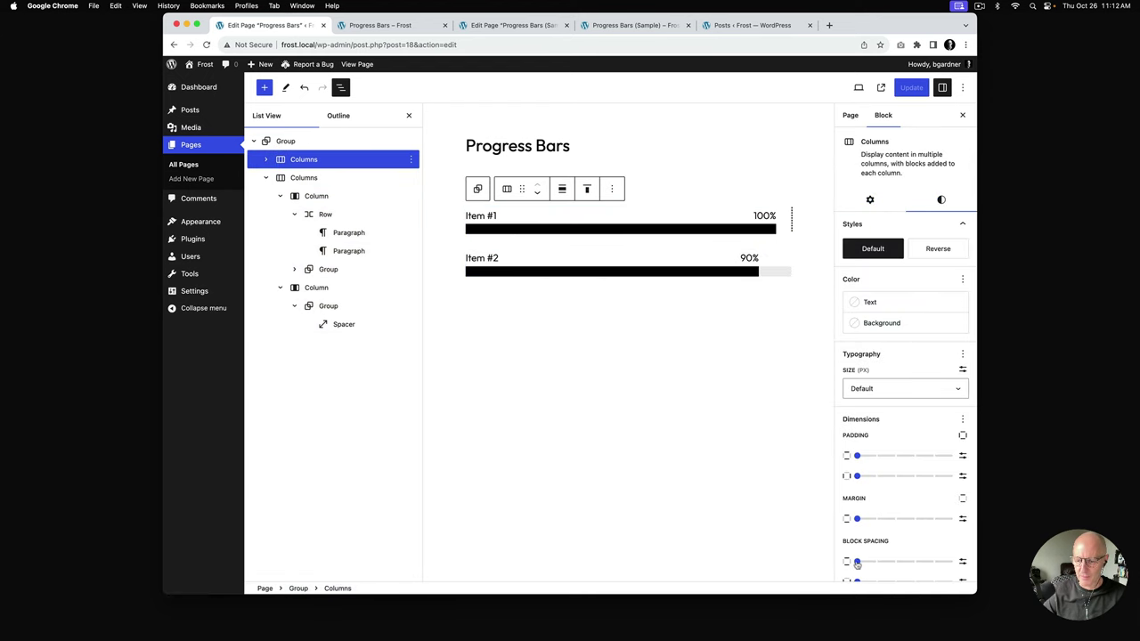
scroll(872, 529, "down", 2)
left_click(857, 513)
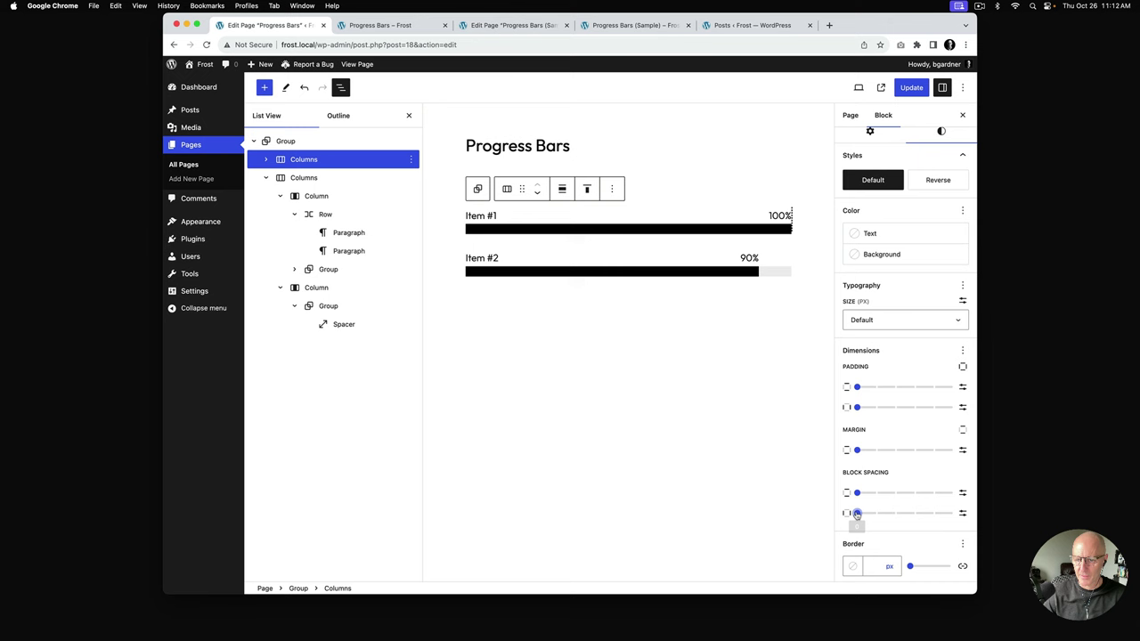
left_click(911, 87)
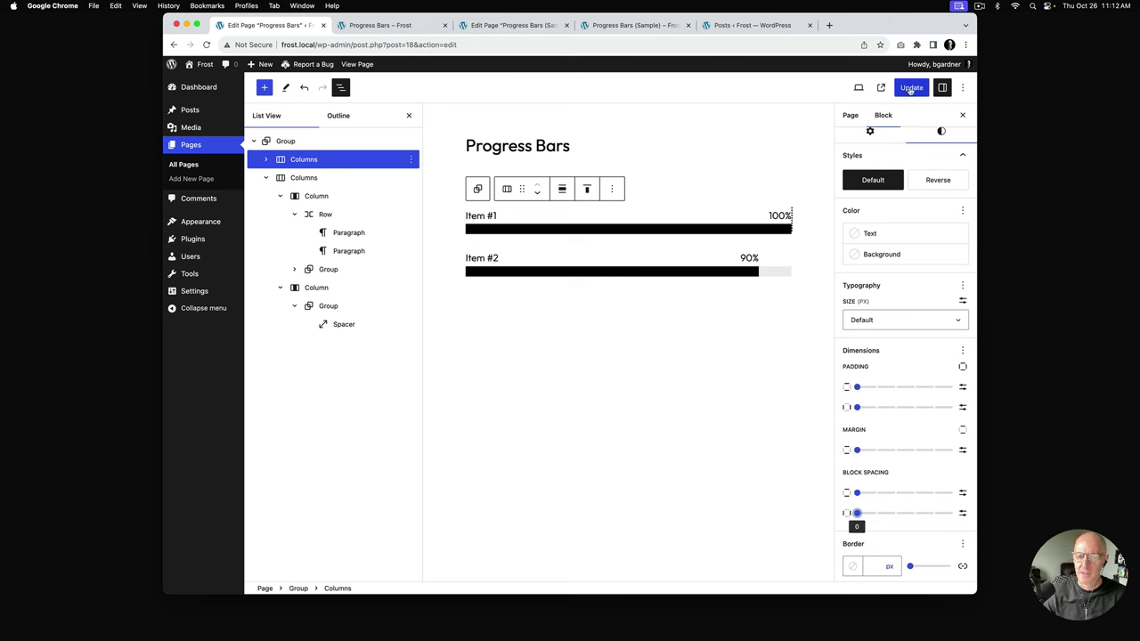
left_click(266, 178)
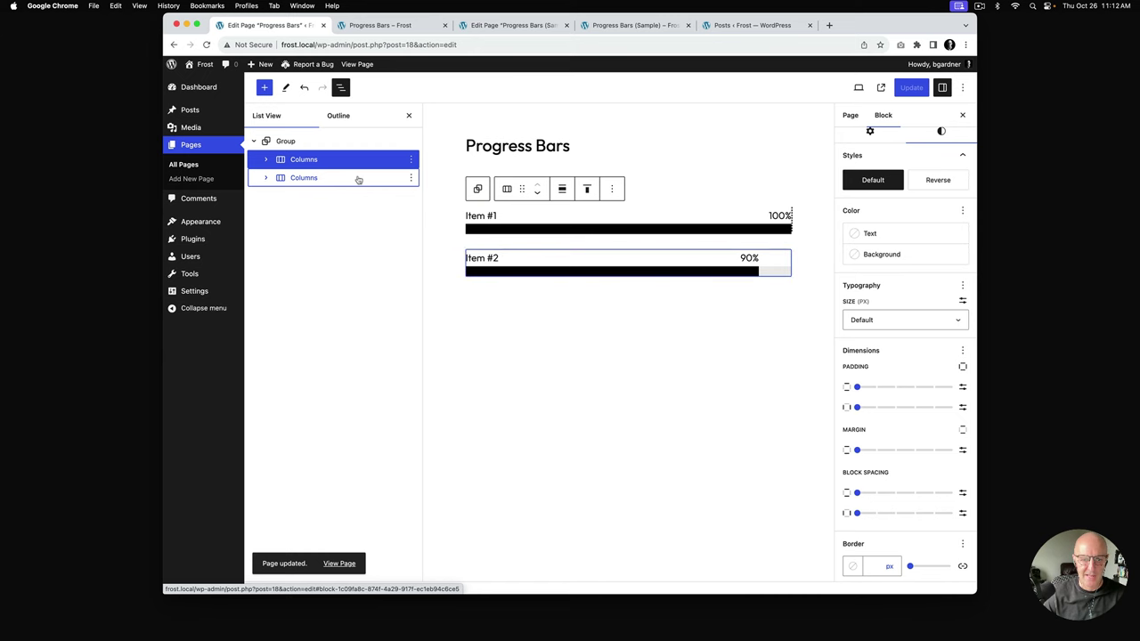
Step: Duplicate the Item #2 progress bar and relabel the copy 'Item #3'
left_click(396, 178)
left_click(411, 178)
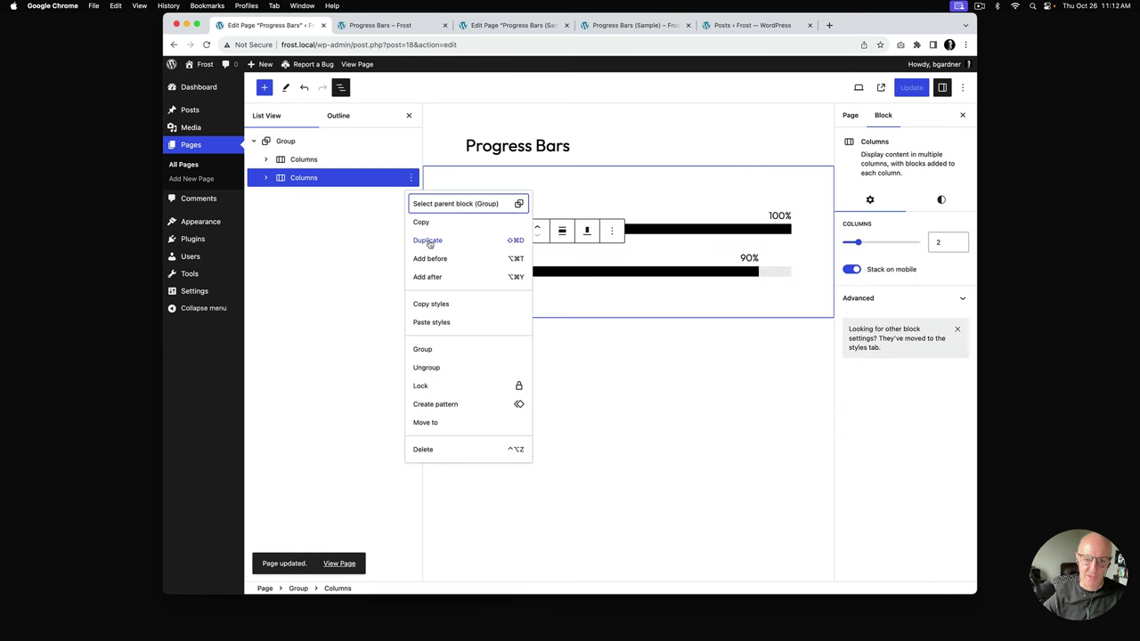
left_click(427, 240)
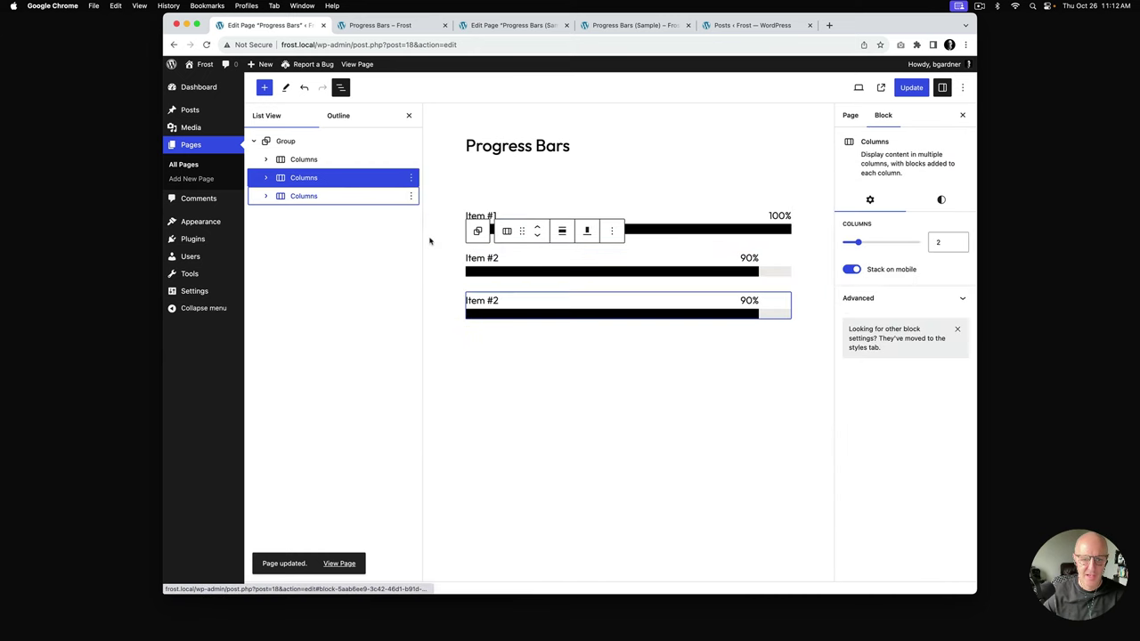
left_click(495, 302)
key("BackSpace")
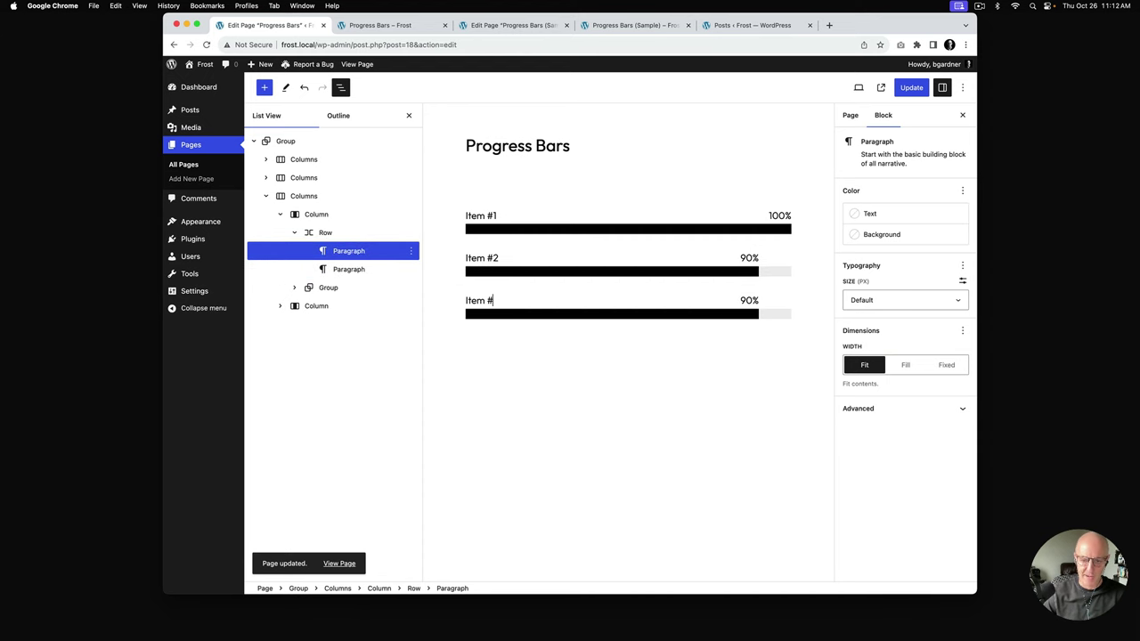
type("3")
Step: Split Item #3's columns 80/20 and change its percentage label to 80%
left_click(396, 220)
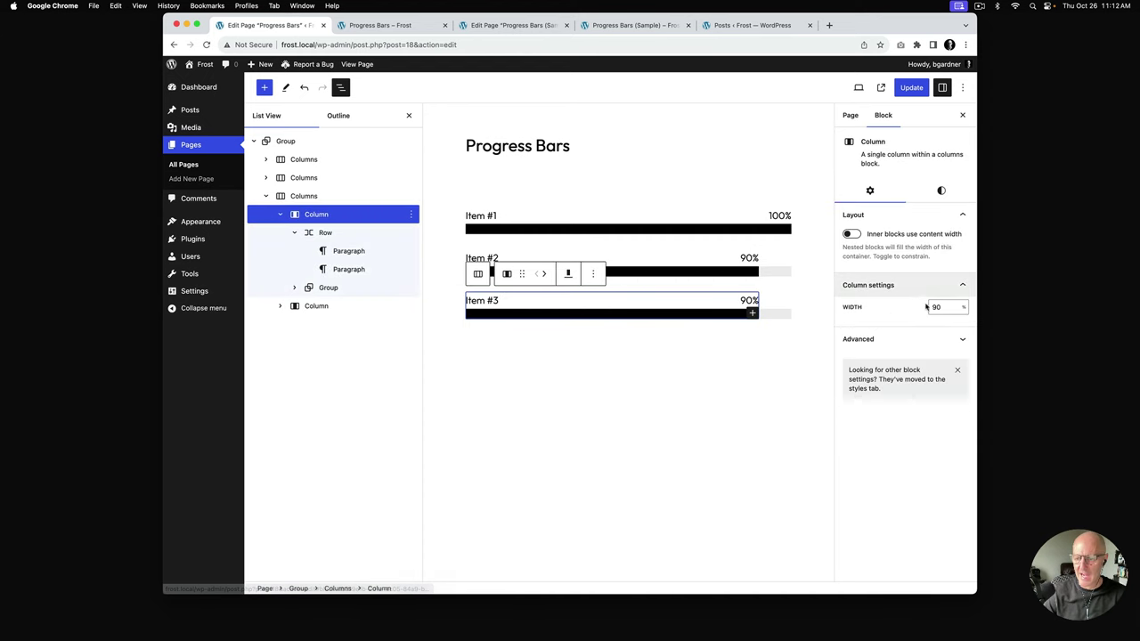
left_click(931, 308)
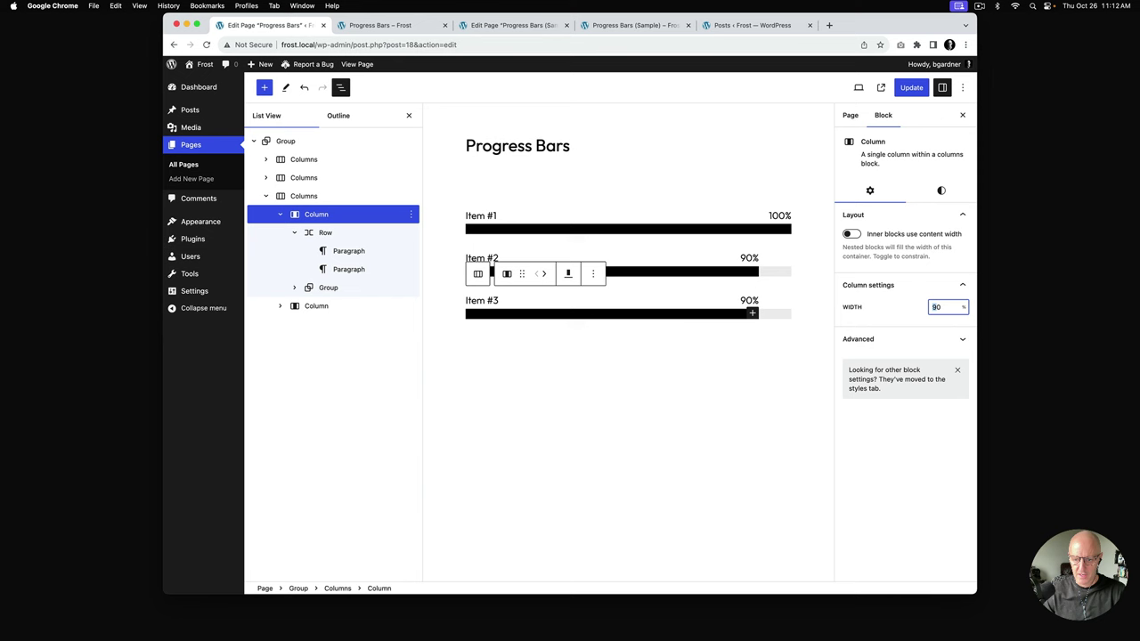
left_click(317, 305)
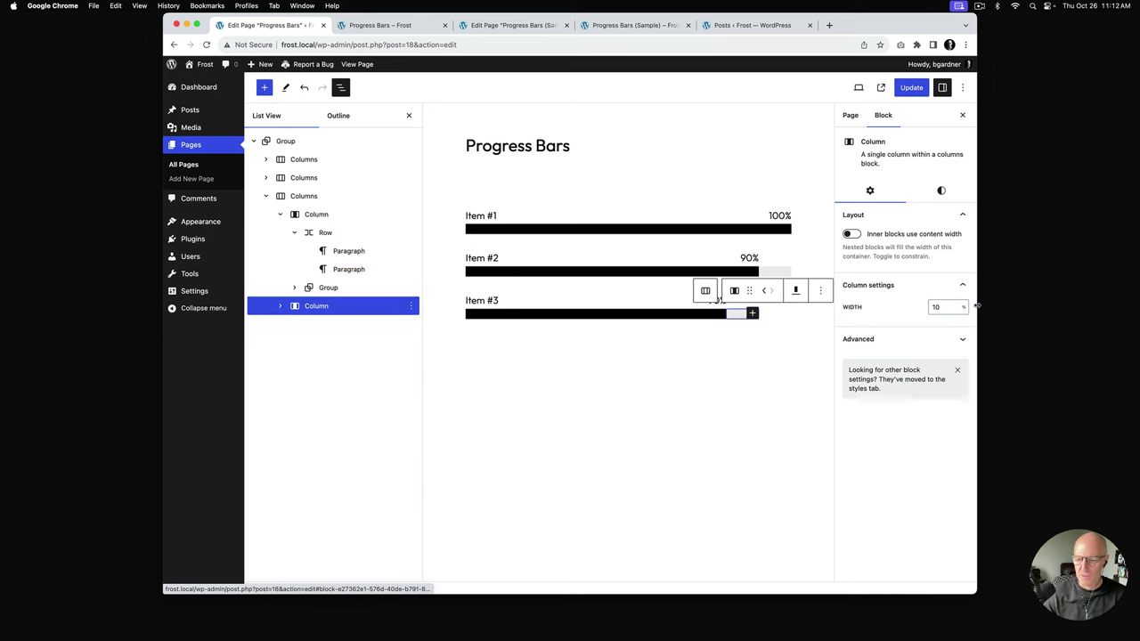
left_click(936, 307)
double_click(935, 308)
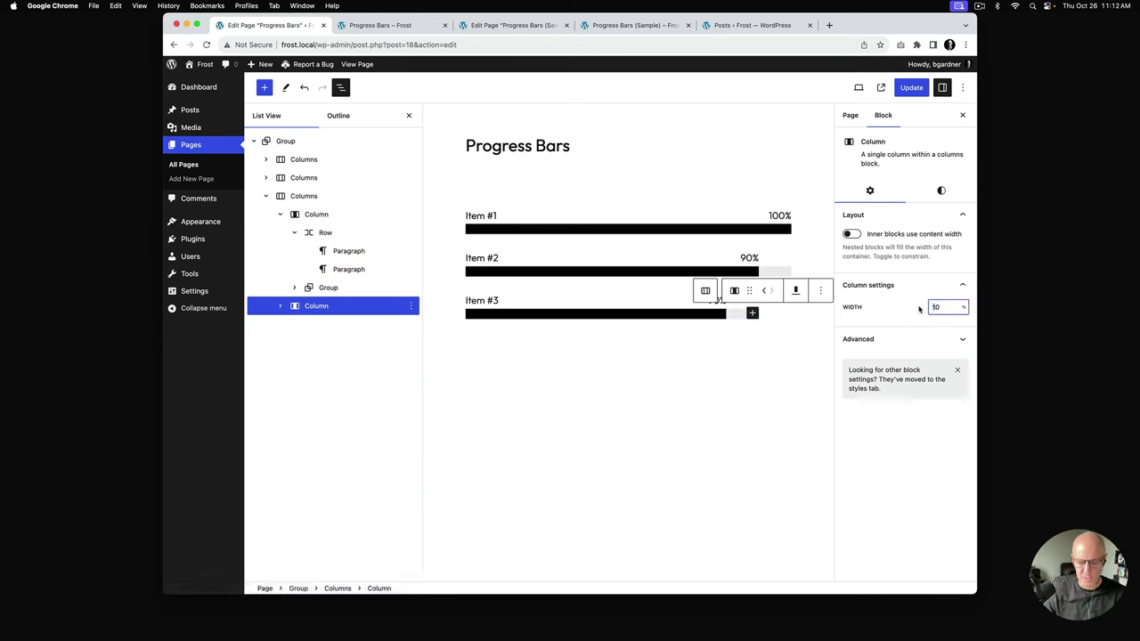
type("20")
left_click(647, 303)
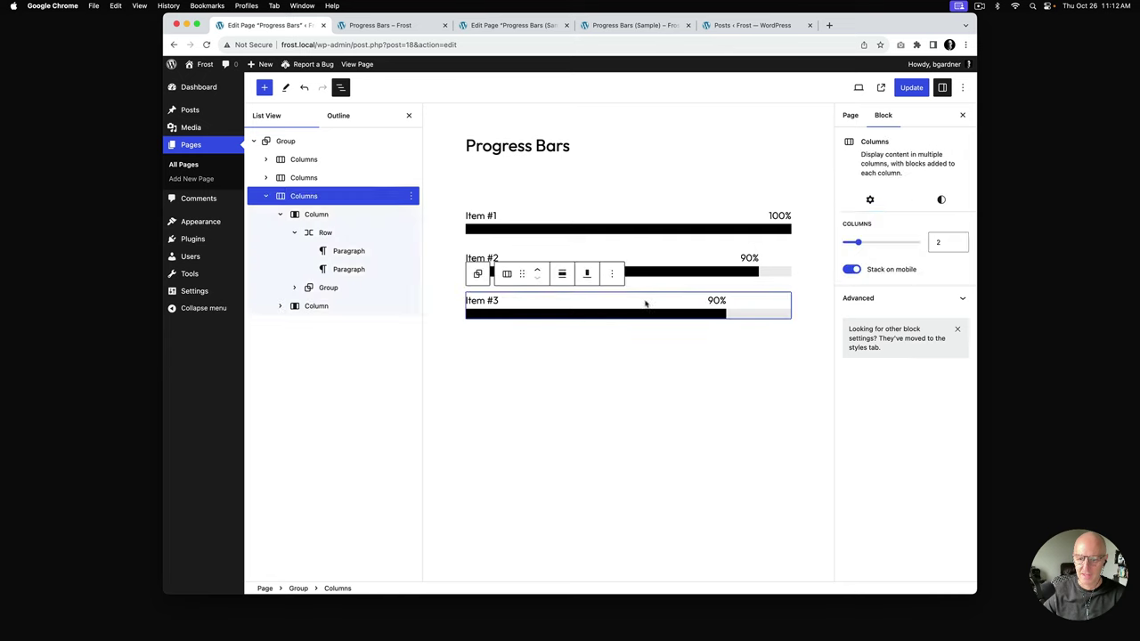
left_click(715, 303)
key("BackSpace")
type("8")
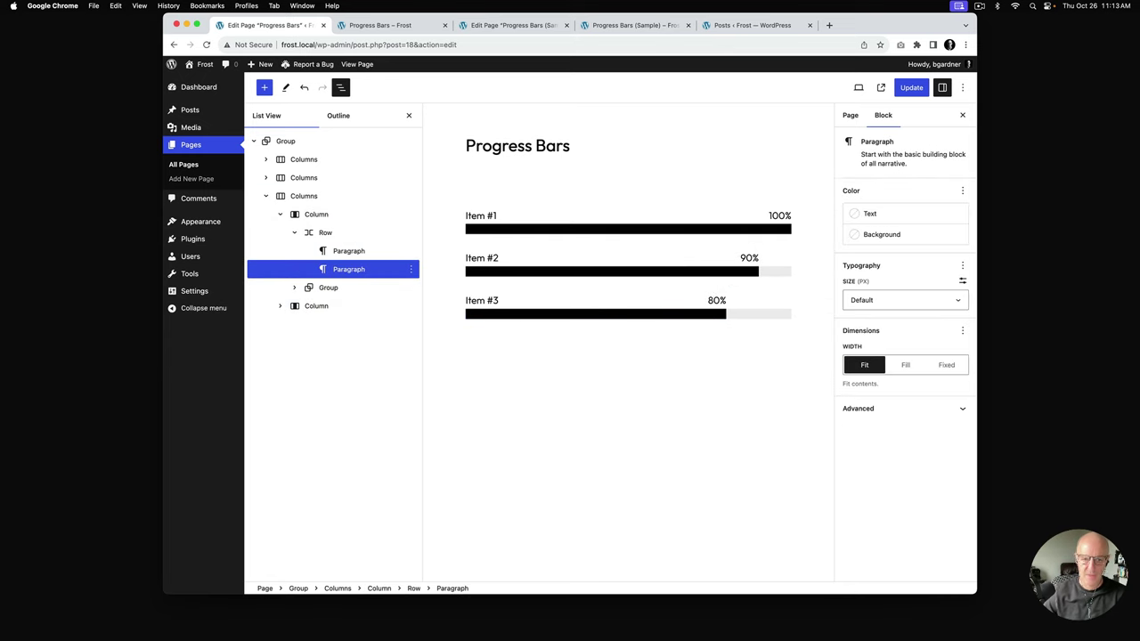
Step: Duplicate the Item #3 bar and relabel the copy 'Item #4'
left_click(410, 196)
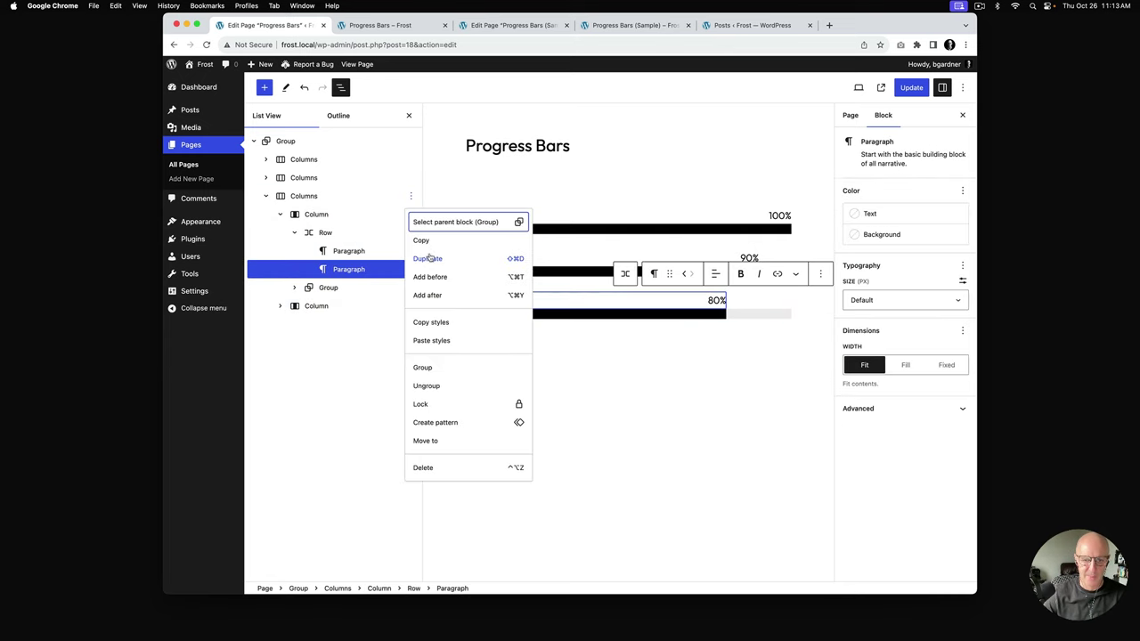
left_click(429, 259)
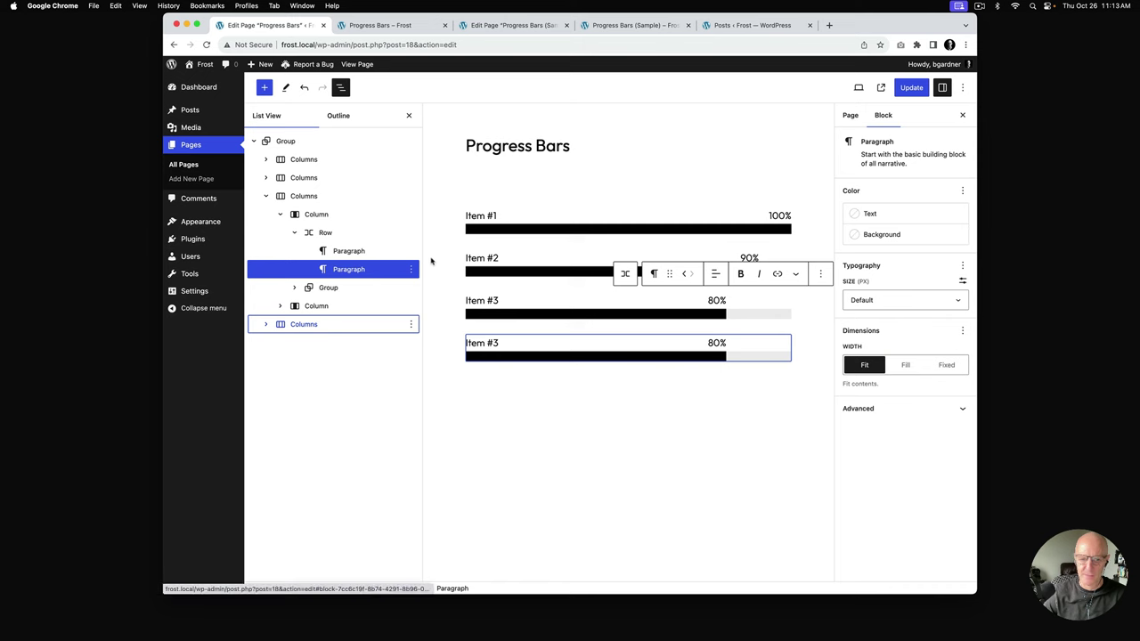
left_click(499, 348)
key("BackSpace")
type("4")
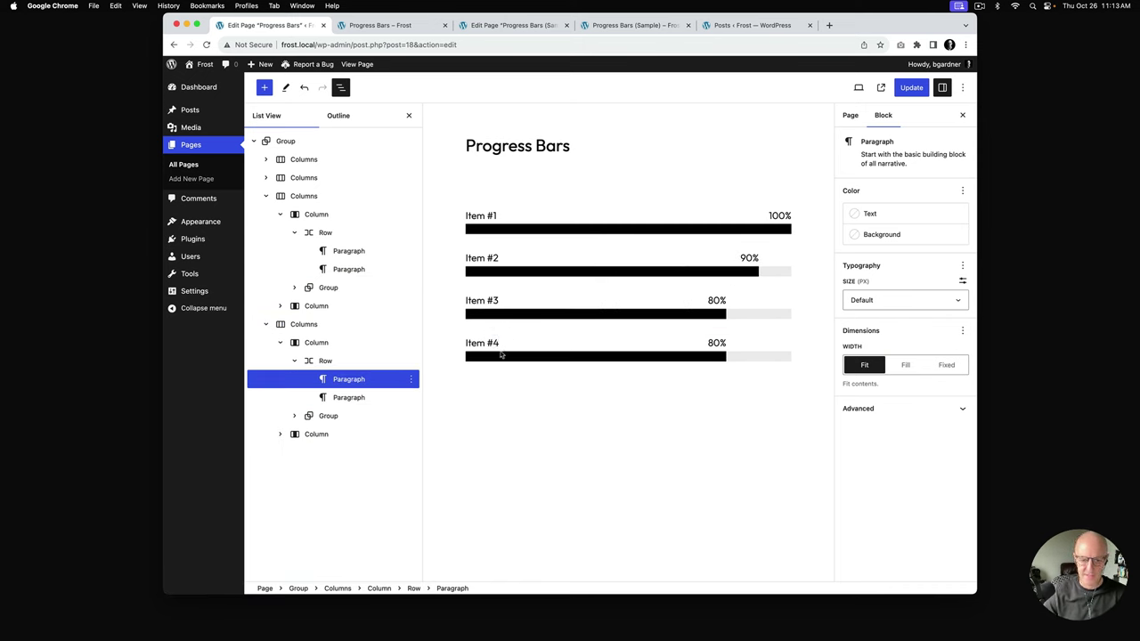
Step: Split Item #4's columns 70/30 and change its percentage label to 70%
left_click(501, 358)
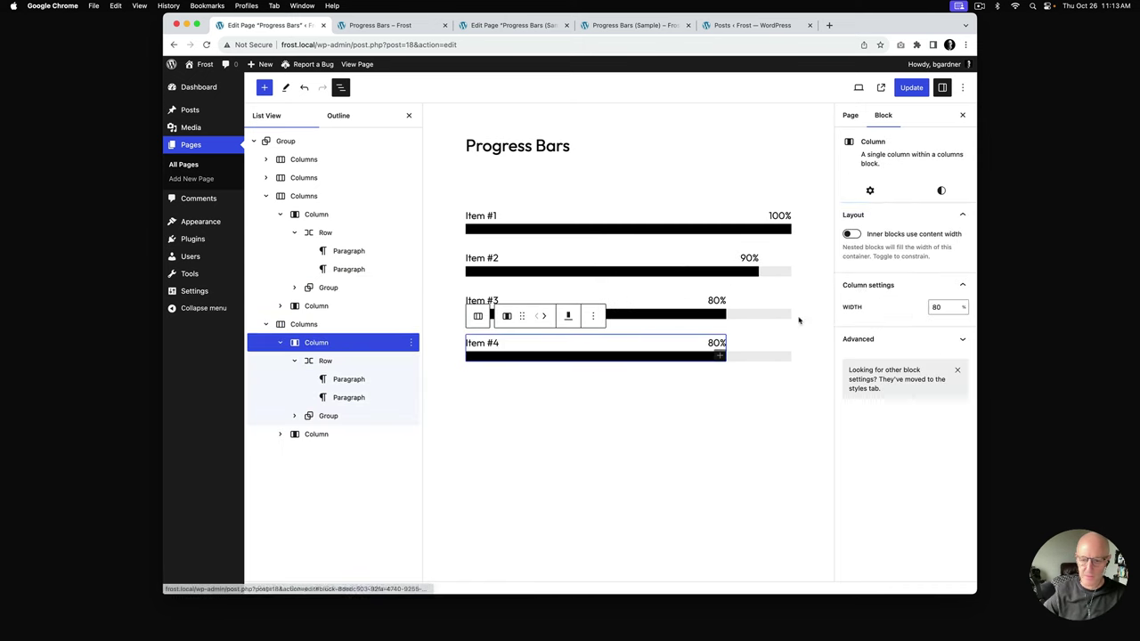
double_click(935, 307)
type("70")
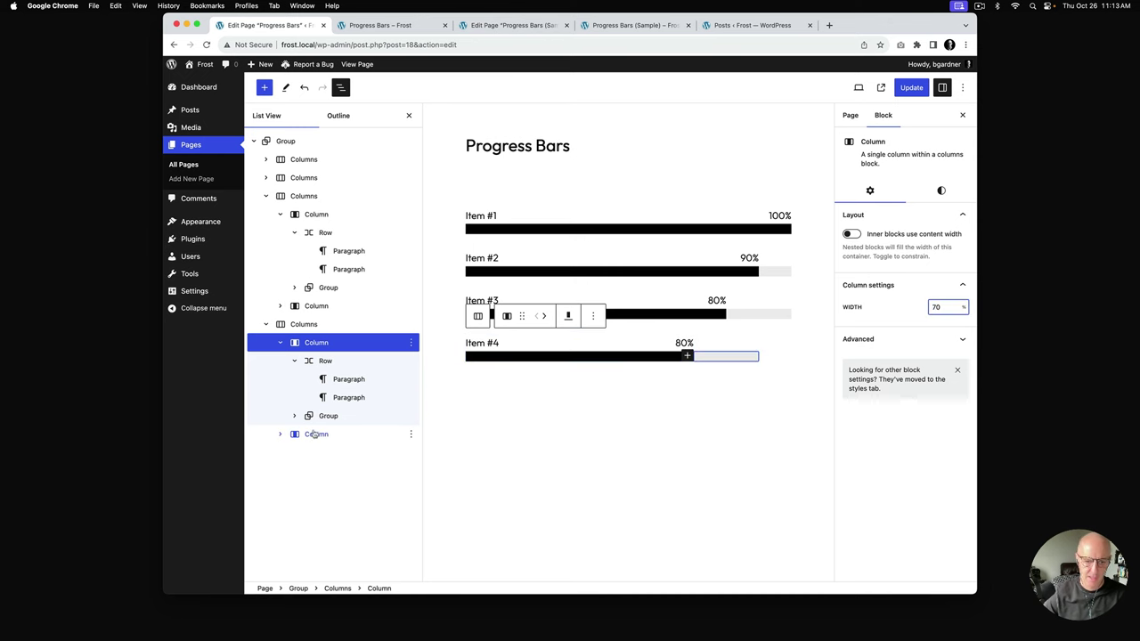
left_click(316, 434)
double_click(936, 308)
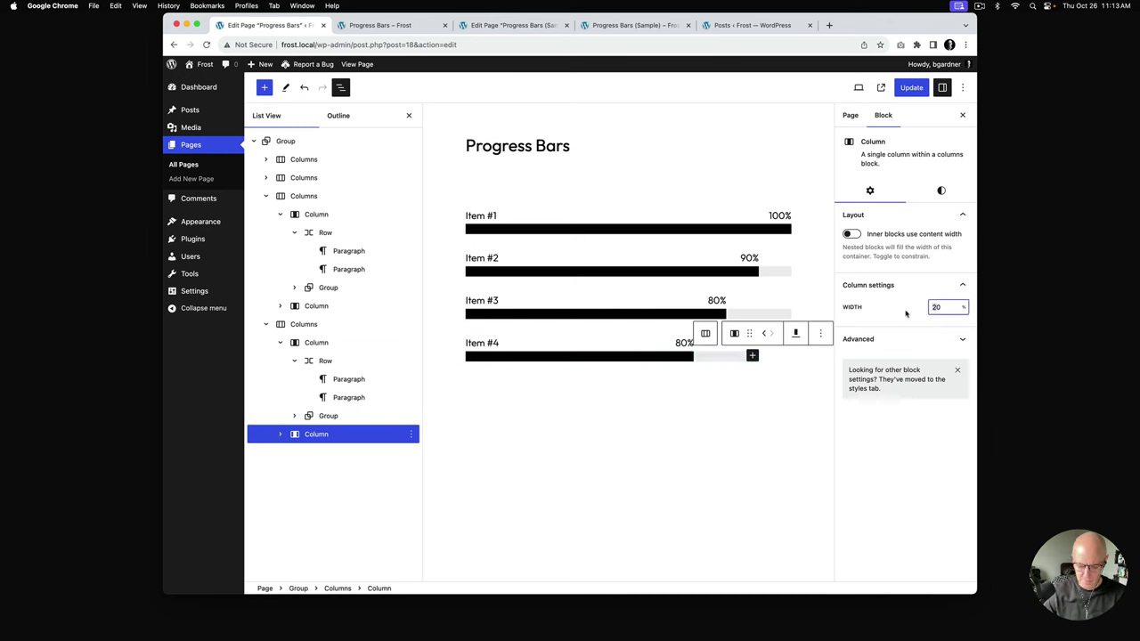
type("30")
left_click(680, 344)
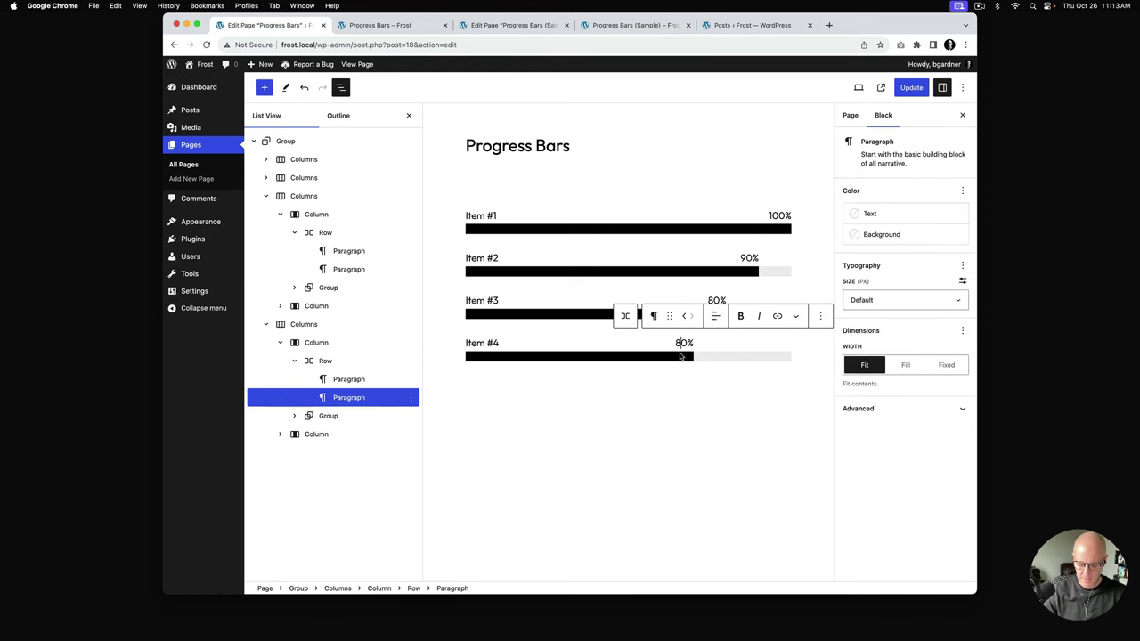
key("BackSpace")
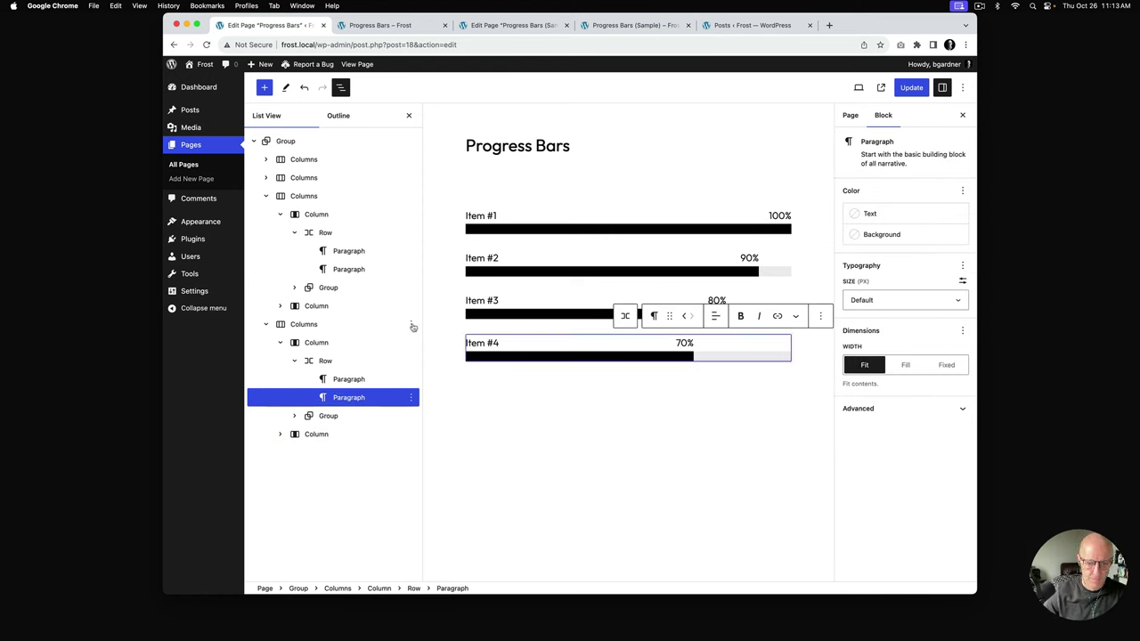
Step: Duplicate the Item #4 bar and relabel the copy 'Item #5'
left_click(411, 398)
left_click(440, 389)
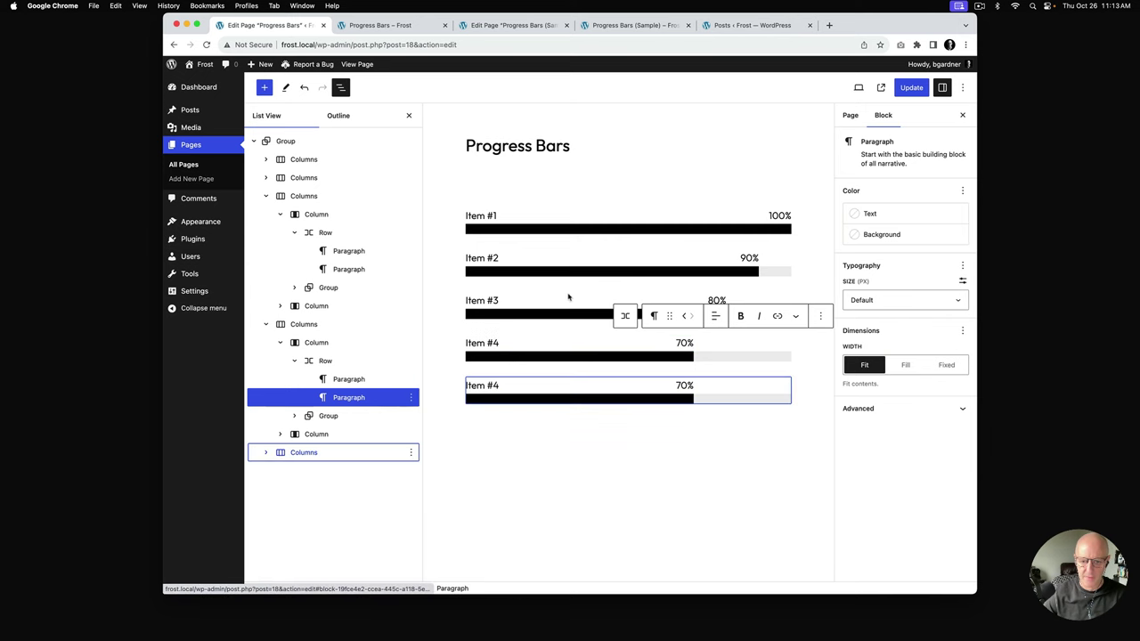
left_click(497, 386)
key("BackSpace")
type("5")
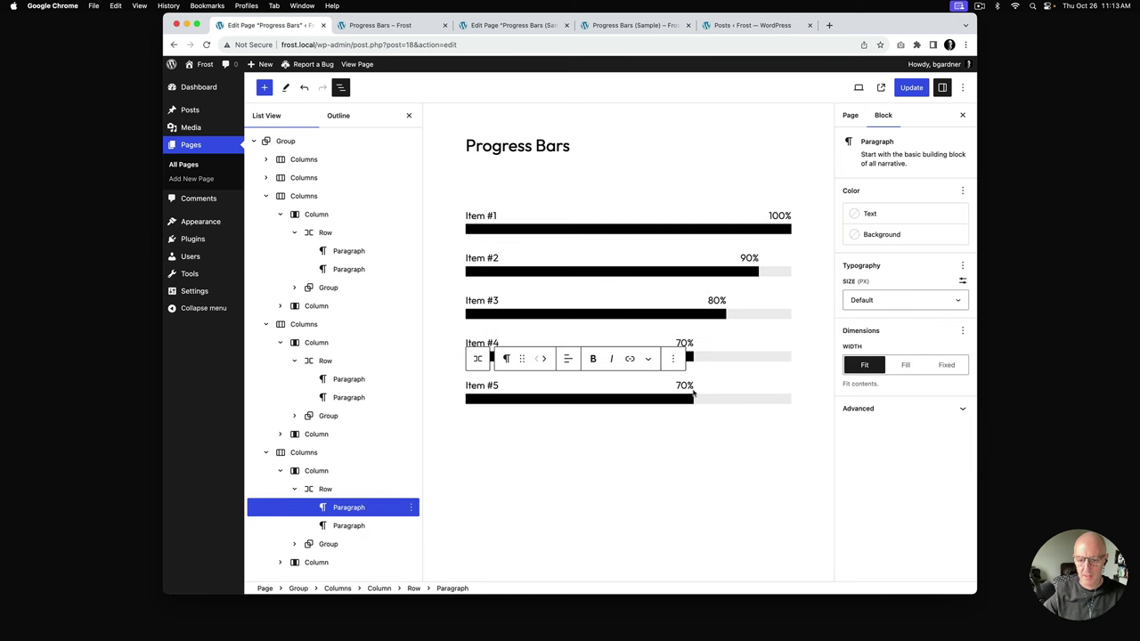
Step: Split Item #5's columns 60/40 and set its percentage label to 60%
left_click(316, 471)
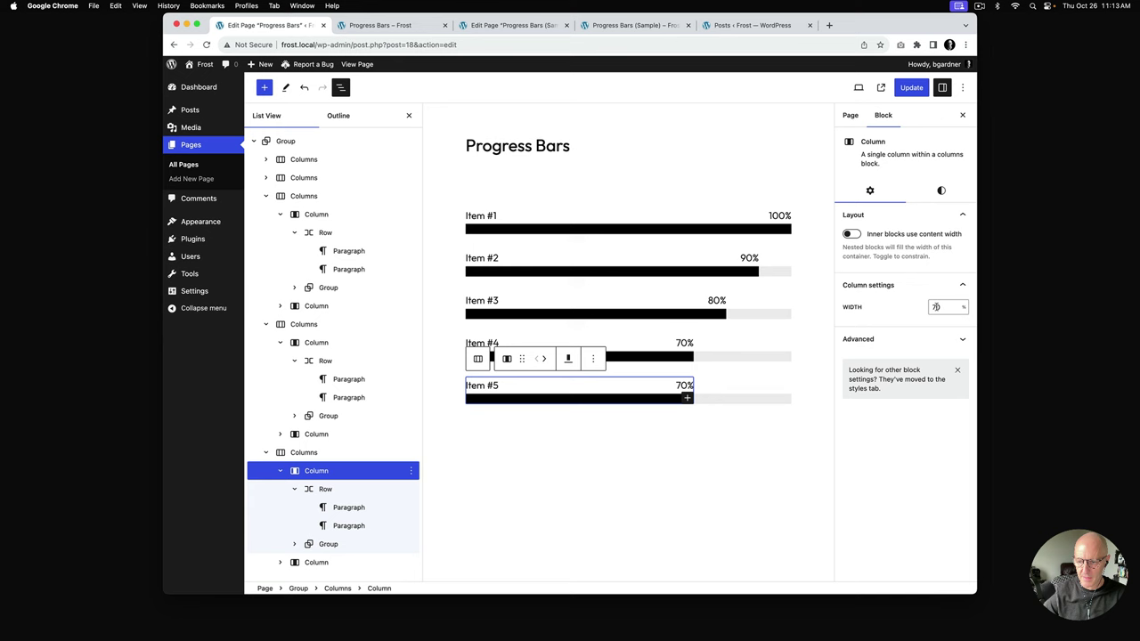
key("BackSpace")
type("60")
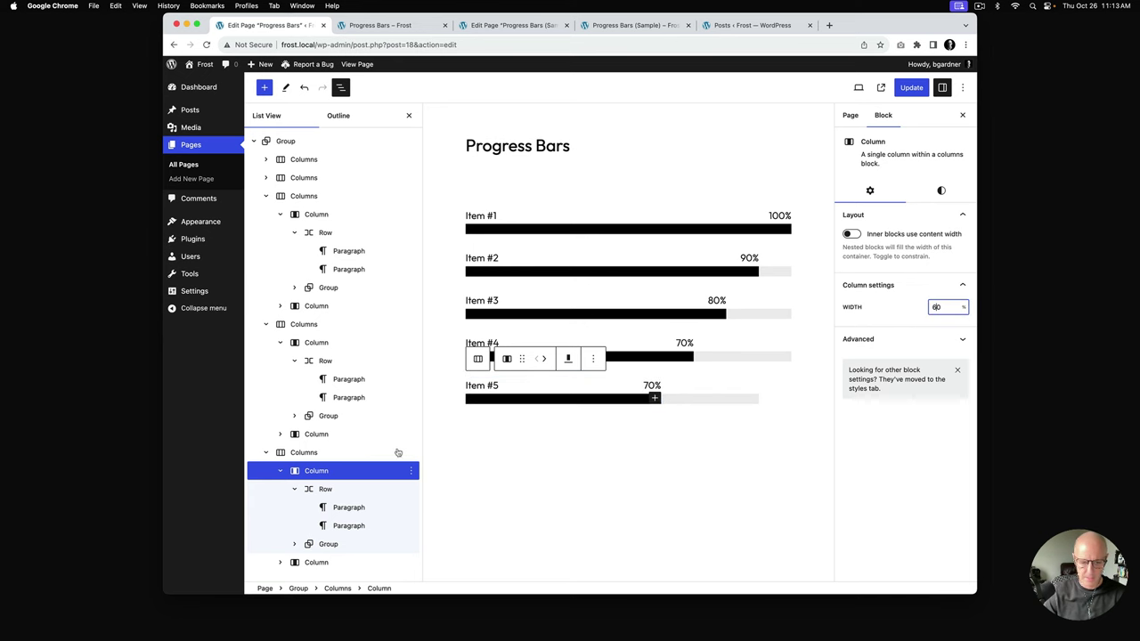
left_click(361, 562)
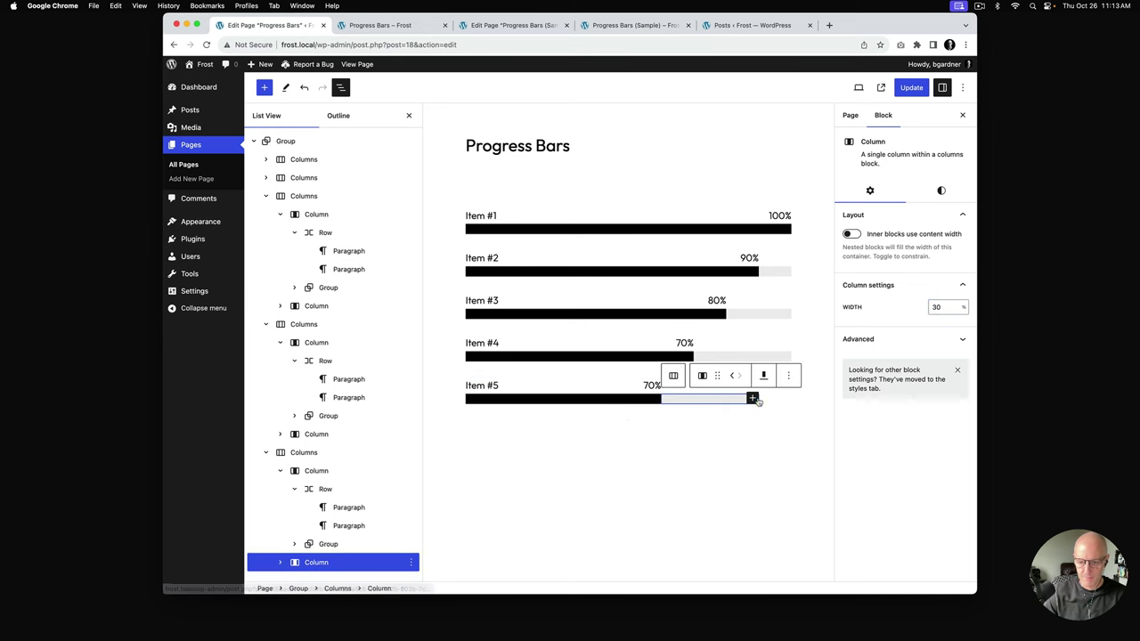
left_click(936, 307)
key("BackSpace")
type("4")
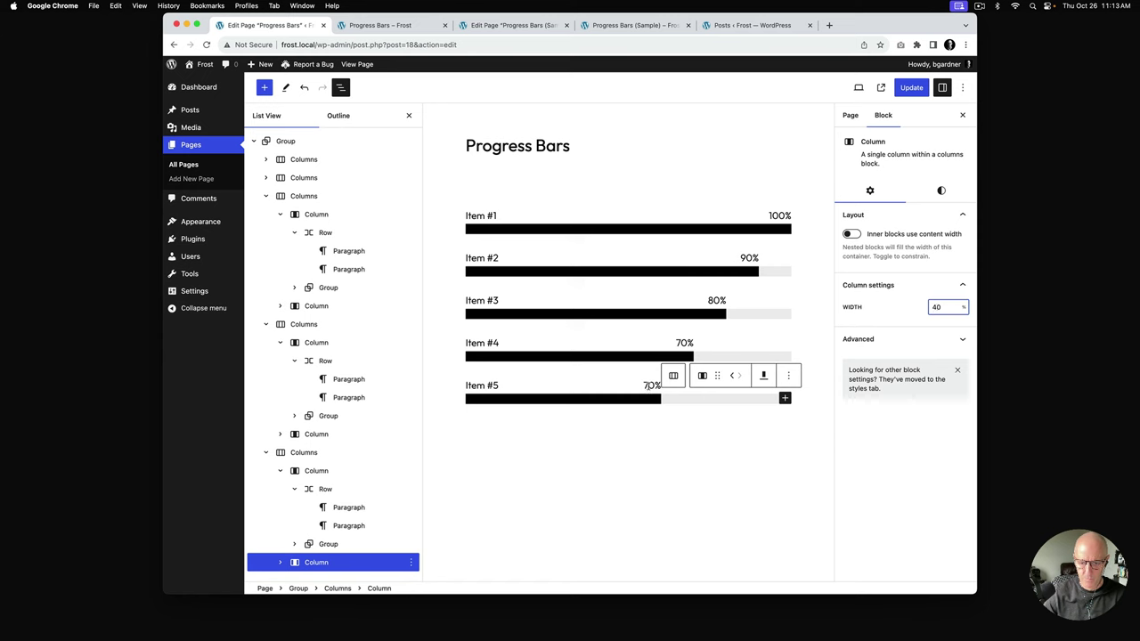
left_click(647, 385)
key("BackSpace")
type("6")
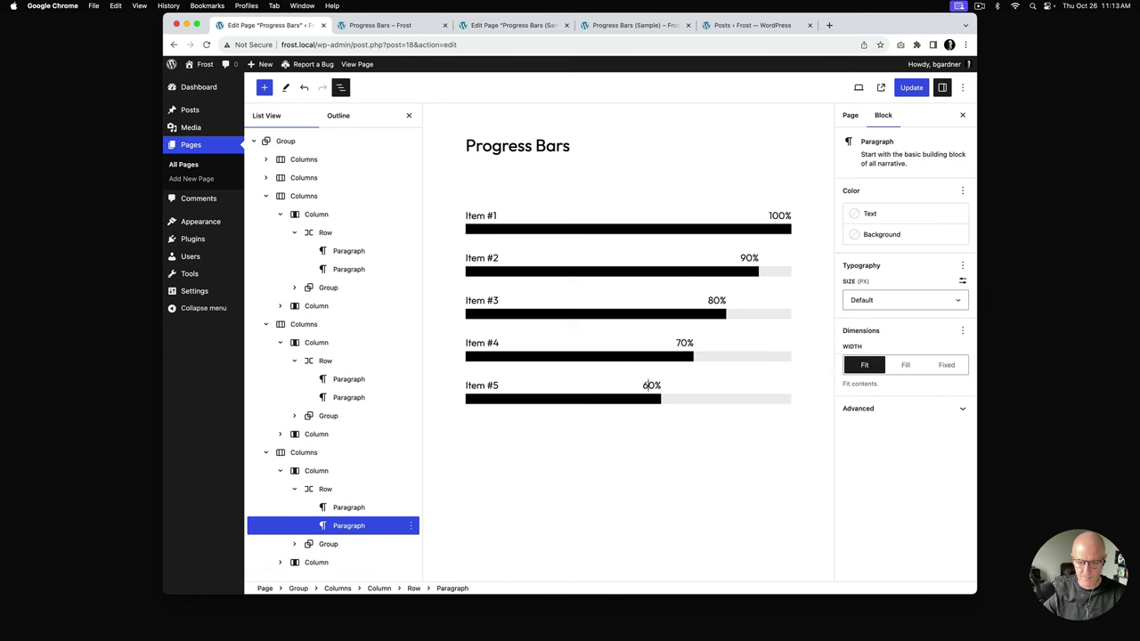
left_click(264, 195)
left_click(265, 214)
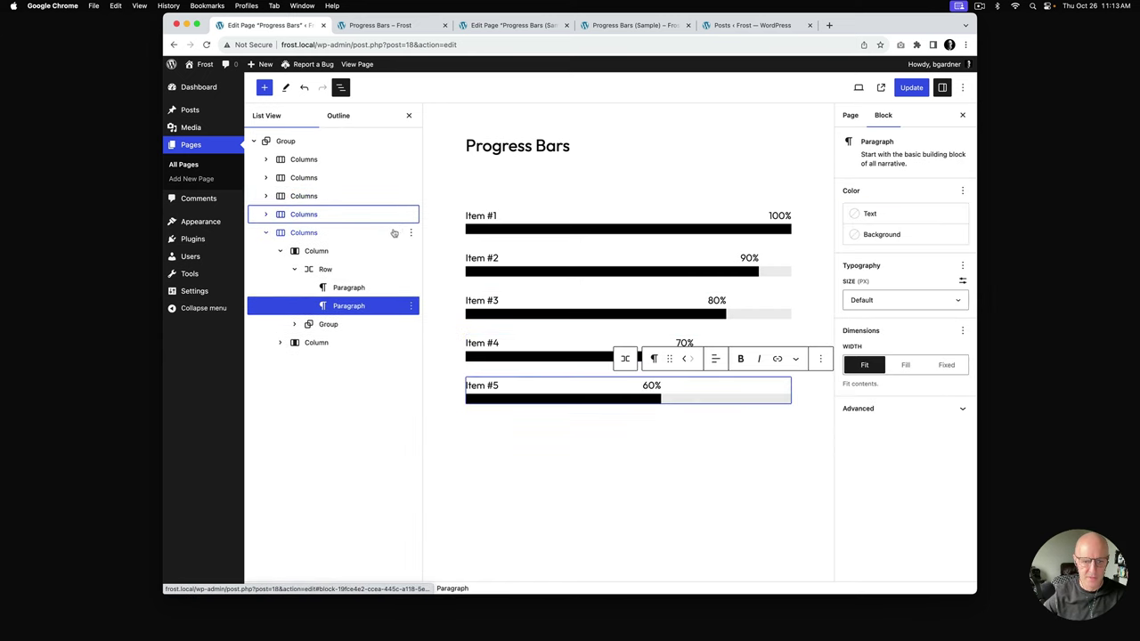
Step: Duplicate the Item #5 bar and relabel the copy 'Item #6'
left_click(606, 27)
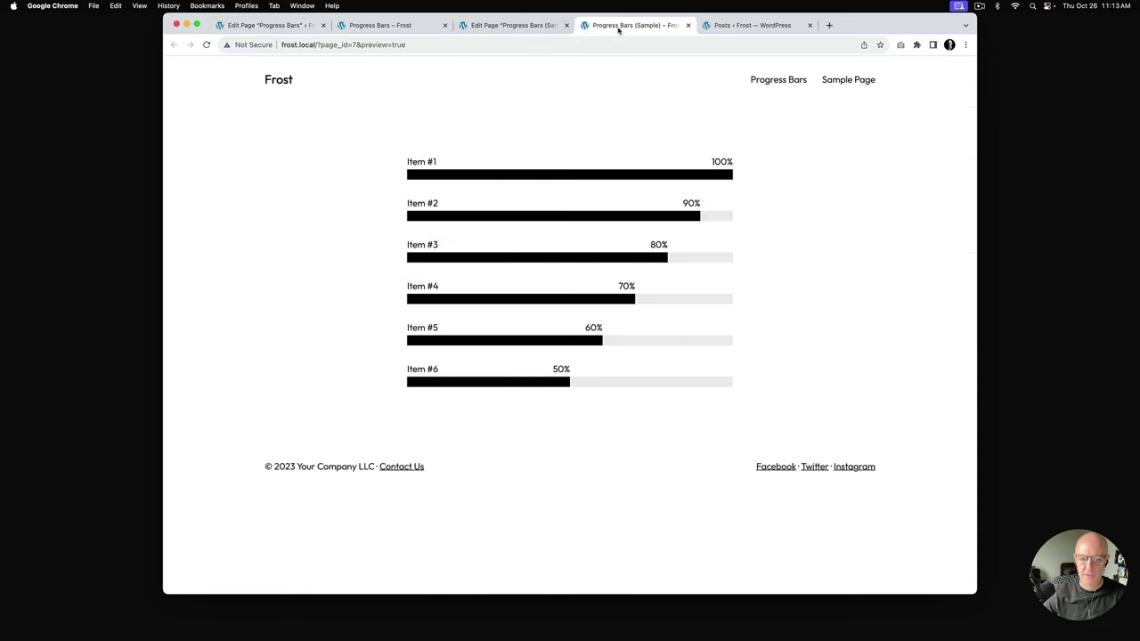
left_click(282, 28)
left_click(411, 232)
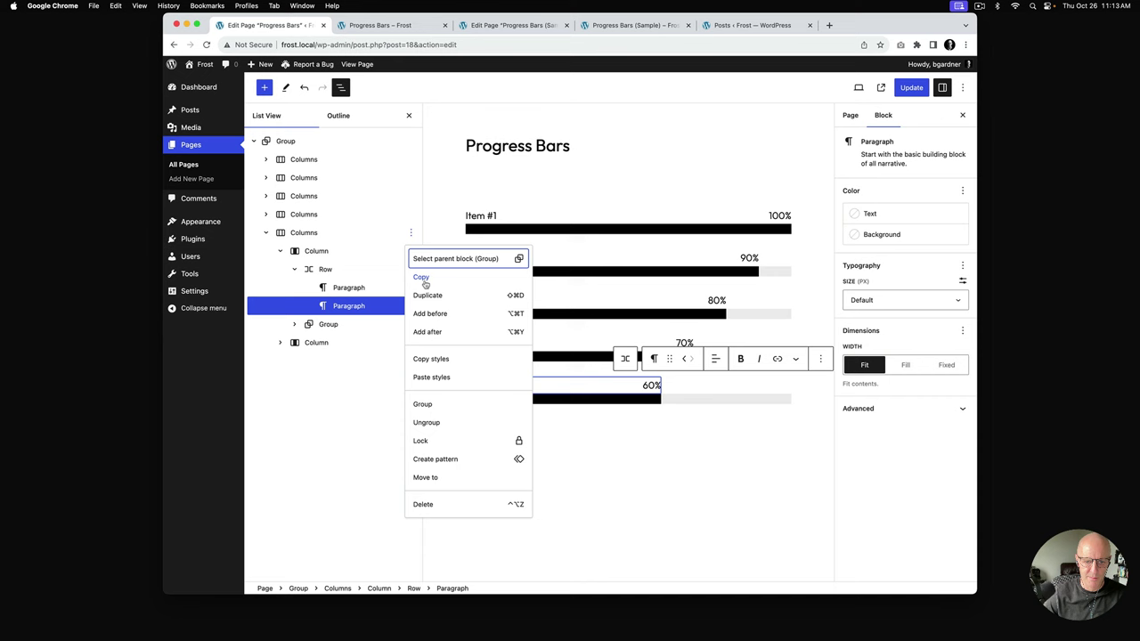
left_click(429, 294)
left_click(497, 428)
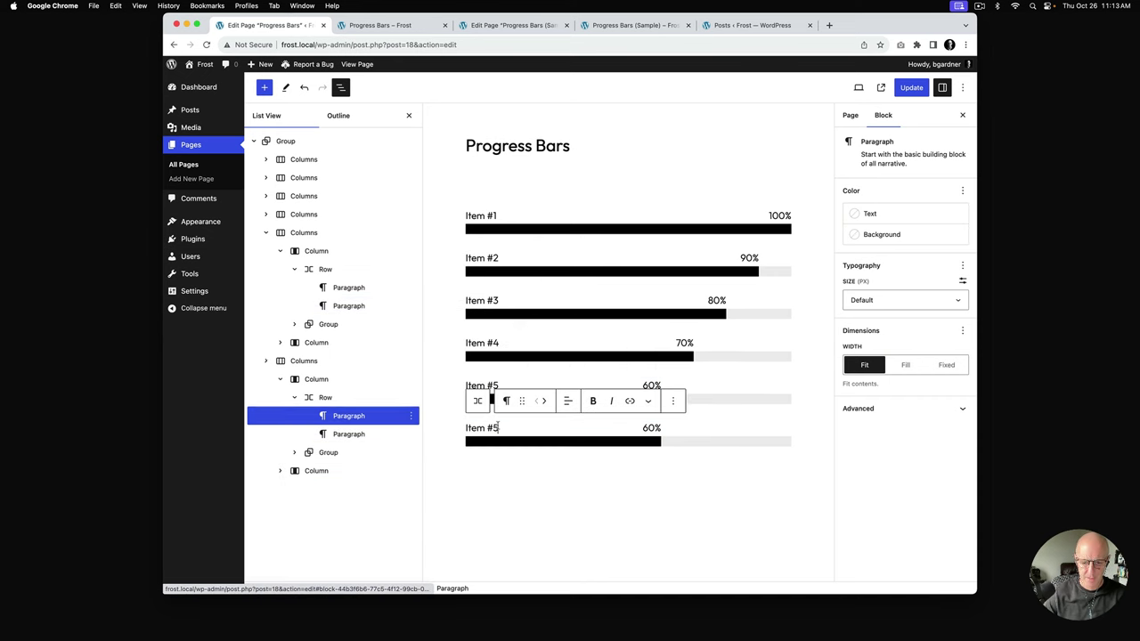
key("BackSpace")
type("6")
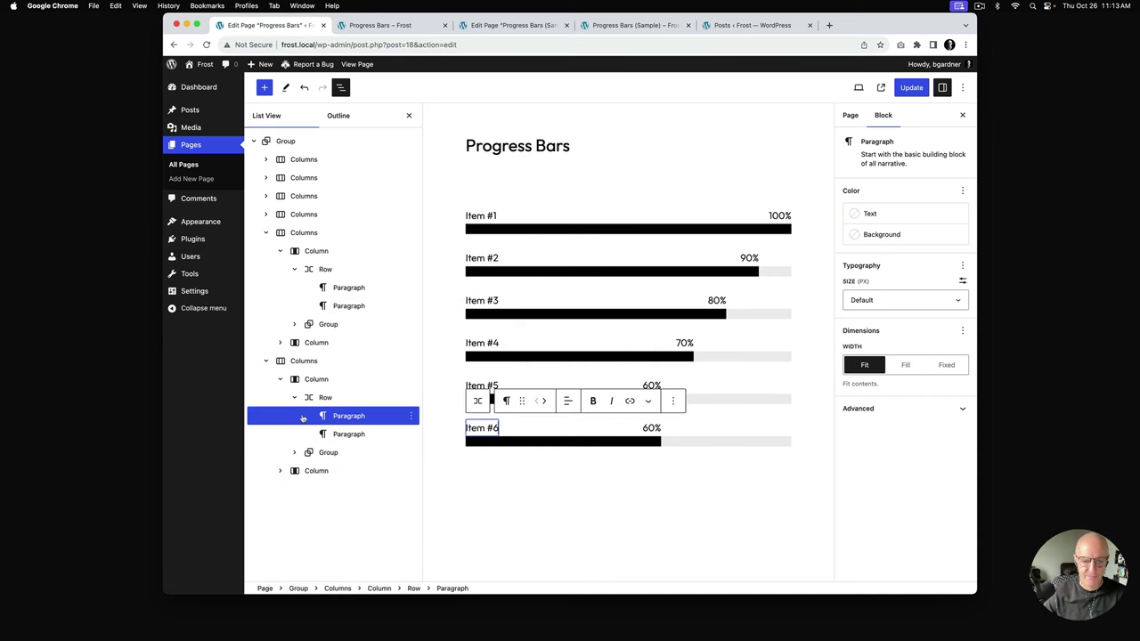
Step: Set both Item #6 column widths to 50 and its percentage label to 50%
key("Return")
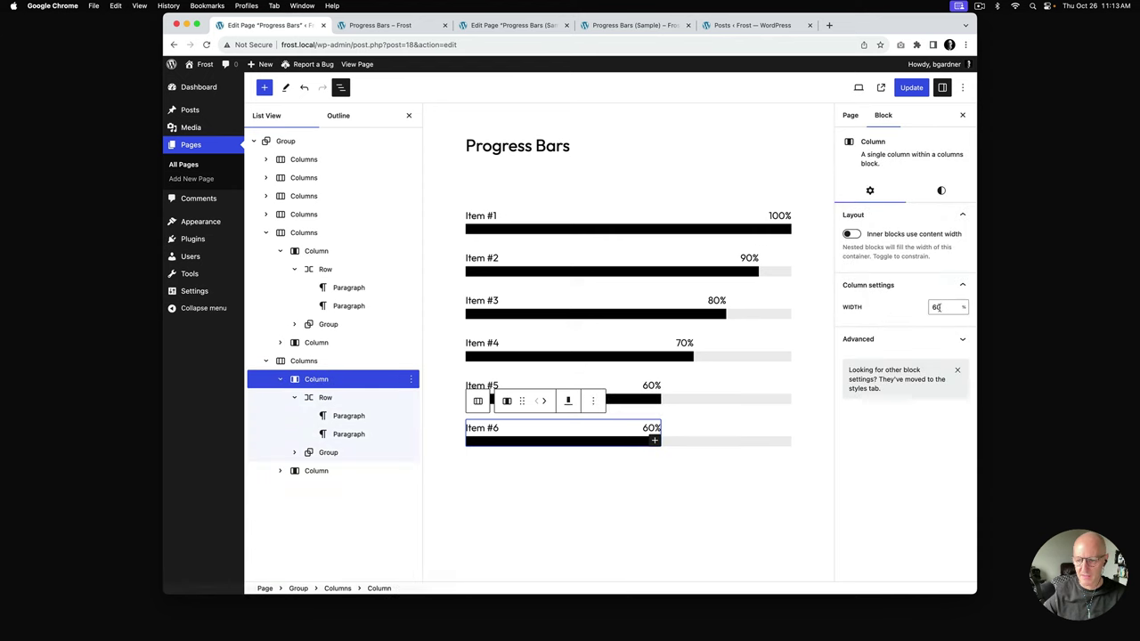
left_click(937, 307)
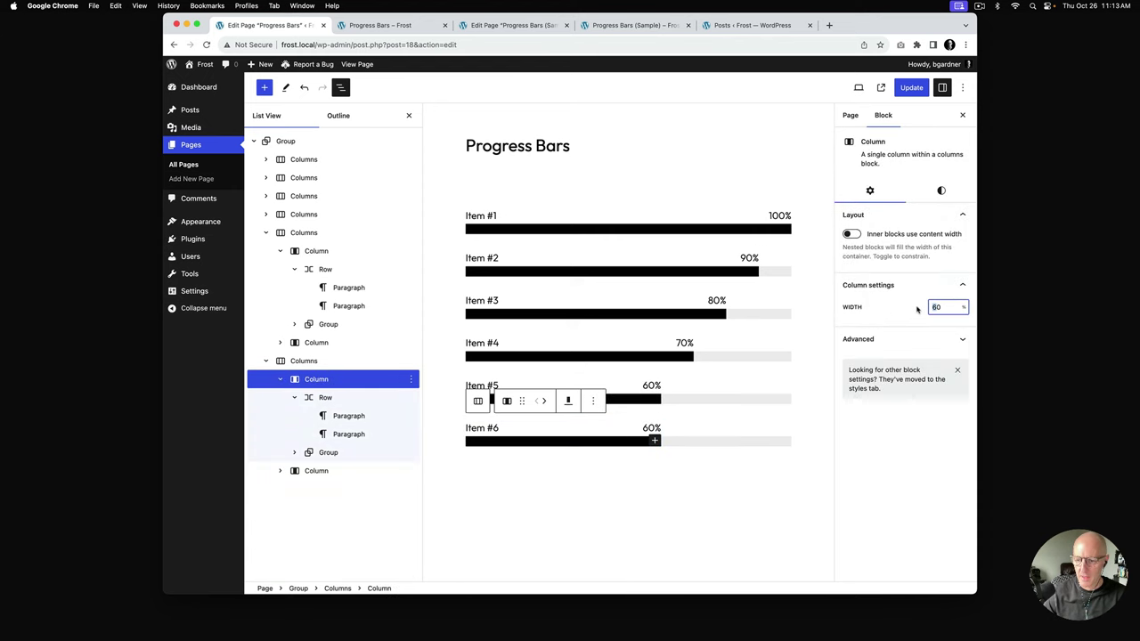
type("50")
left_click(316, 470)
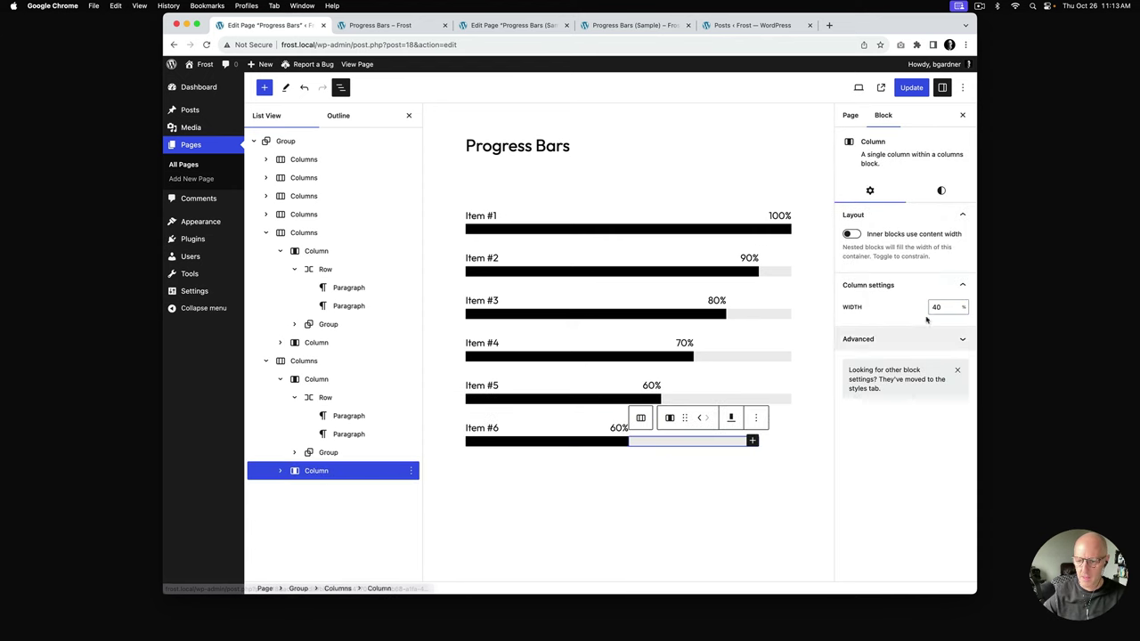
left_click(927, 309)
type("50")
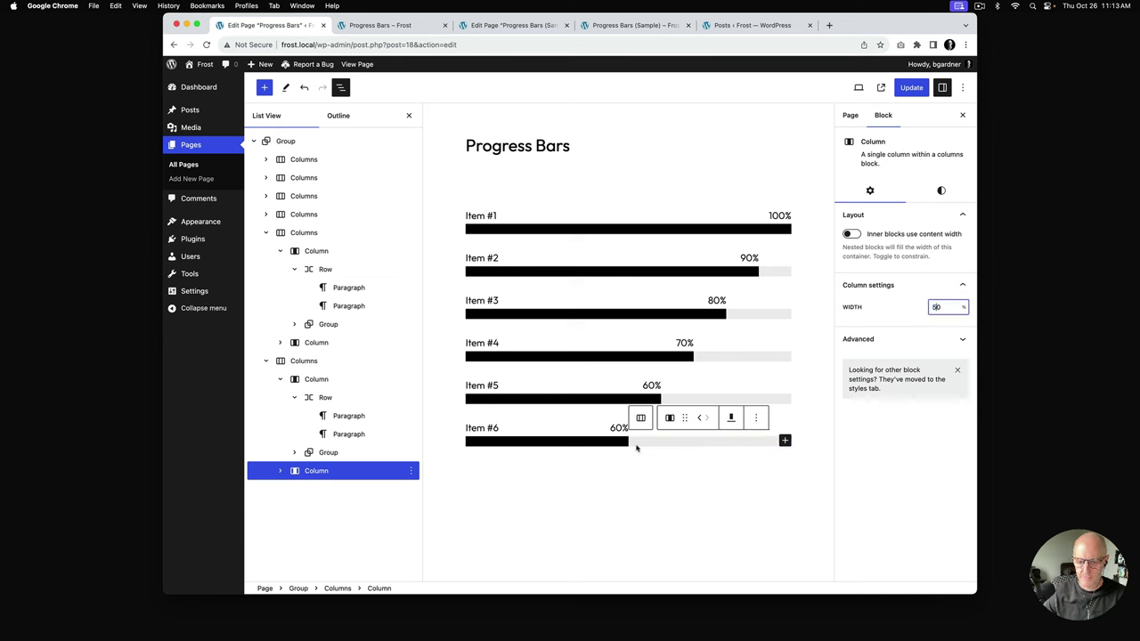
left_click(617, 428)
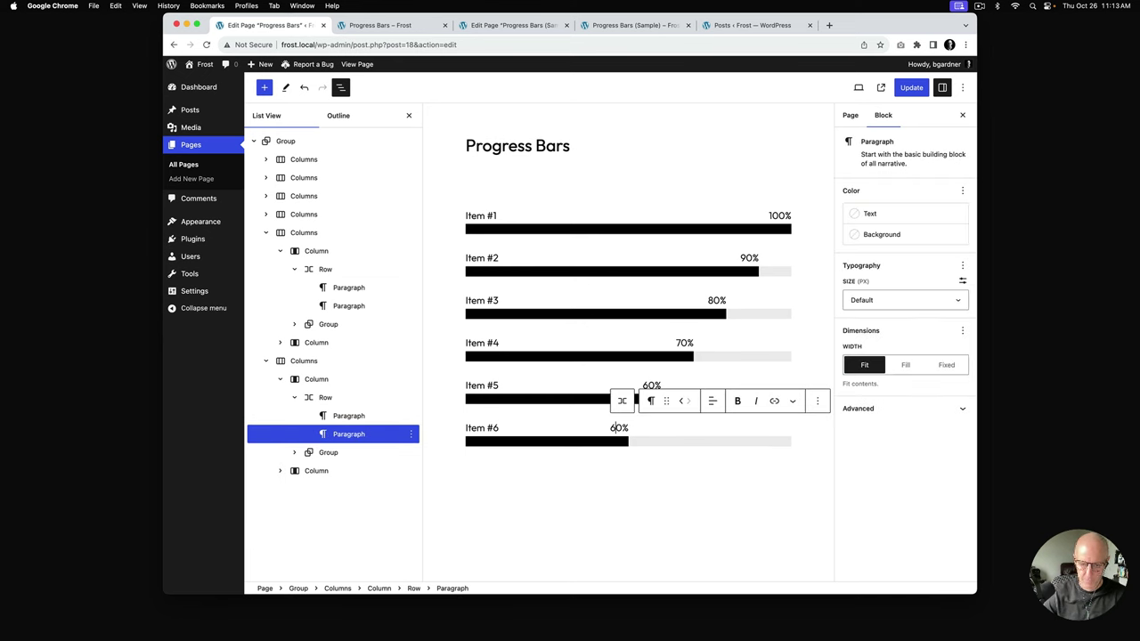
key("BackSpace")
type("5")
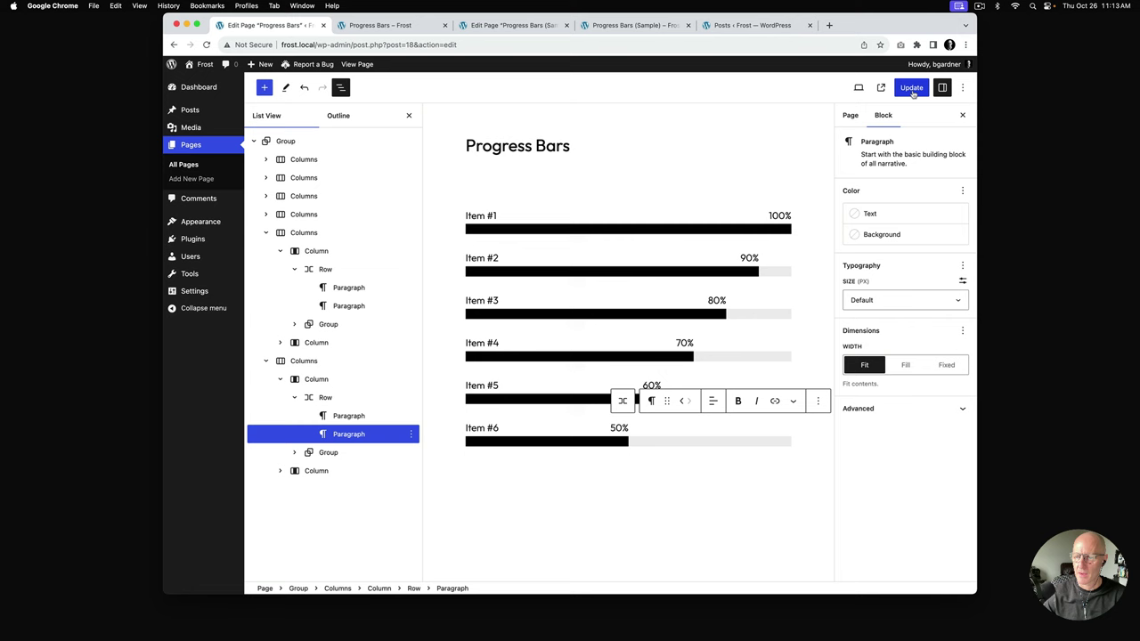
Step: Update the page and reload the live page to check all six bars
left_click(913, 91)
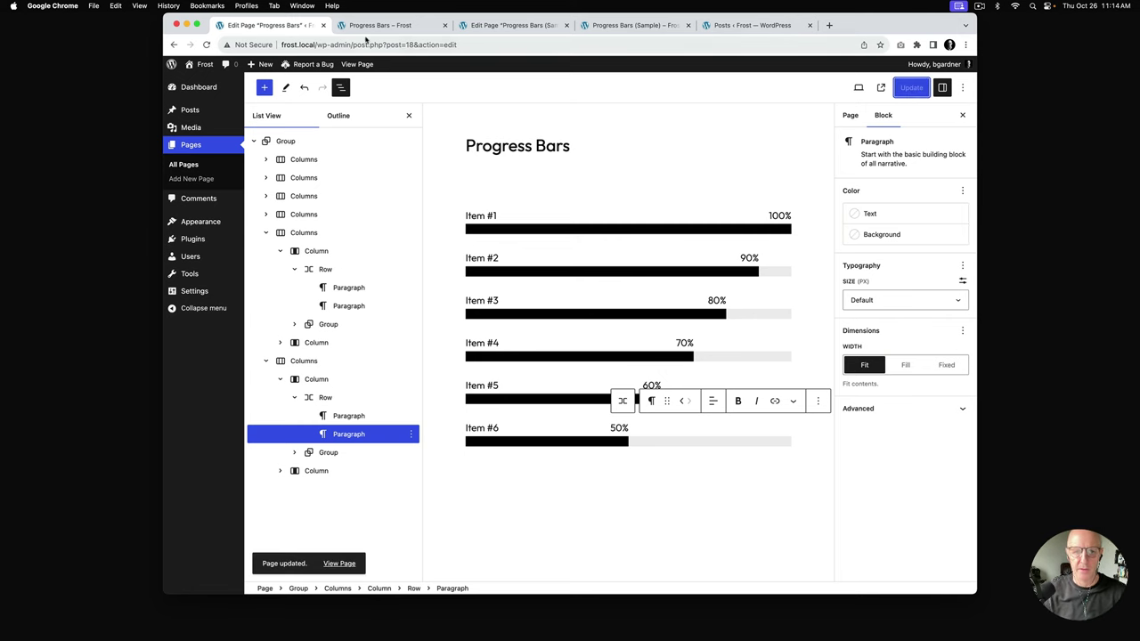
left_click(408, 27)
key("super+r")
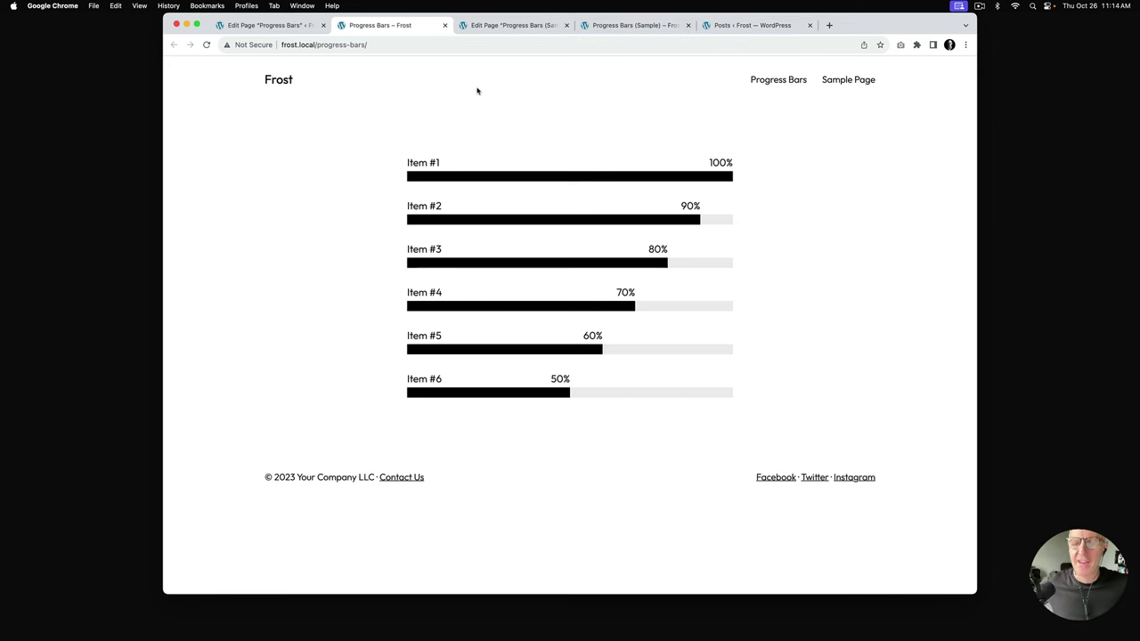
left_click(274, 26)
left_click(497, 258)
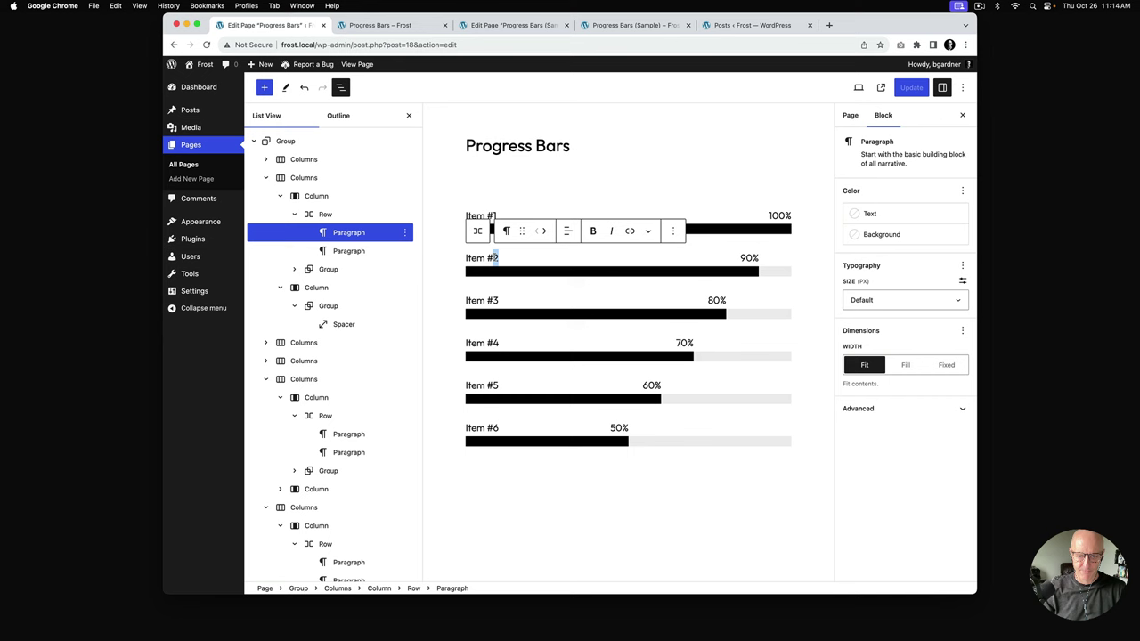
left_click_drag(495, 258, 466, 258)
type("Figma")
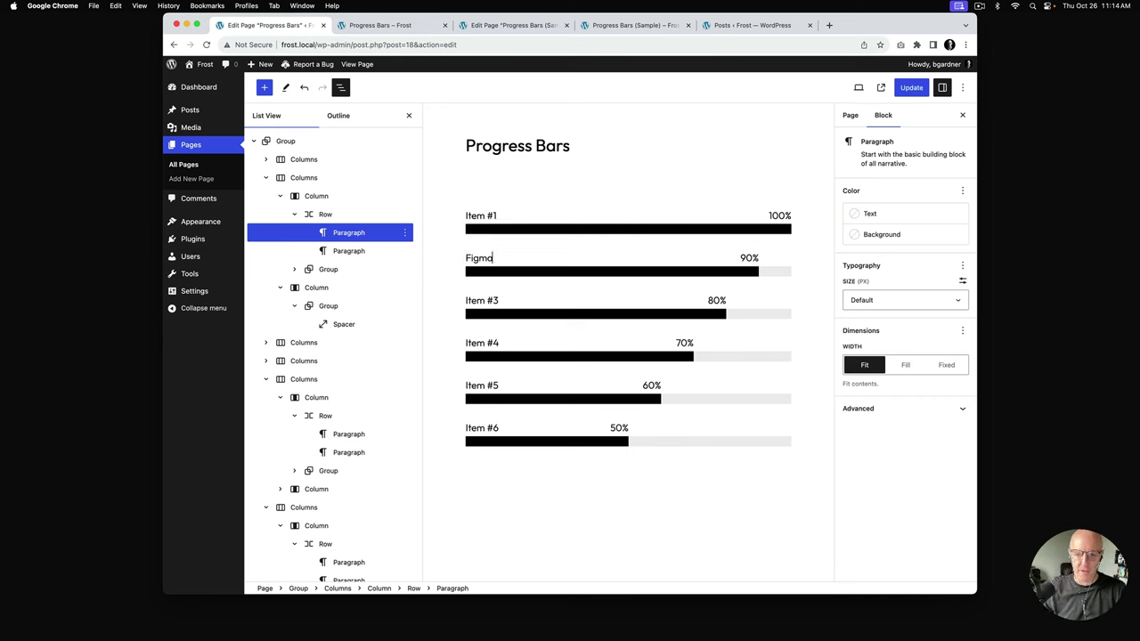
left_click_drag(498, 300, 460, 302)
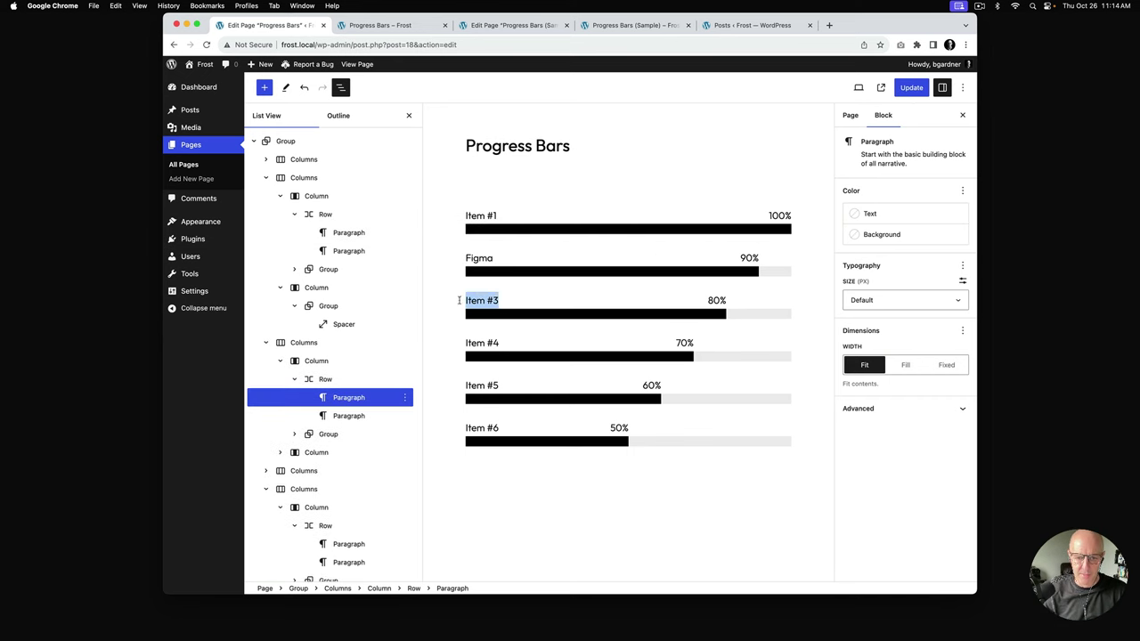
type("Photoshop")
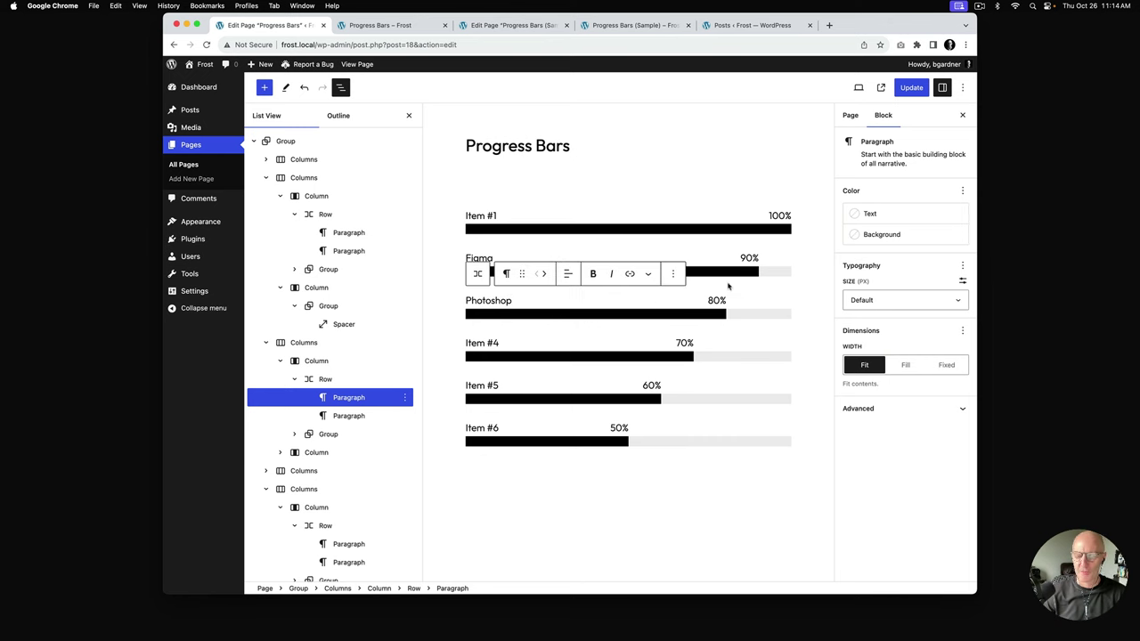
left_click(500, 344)
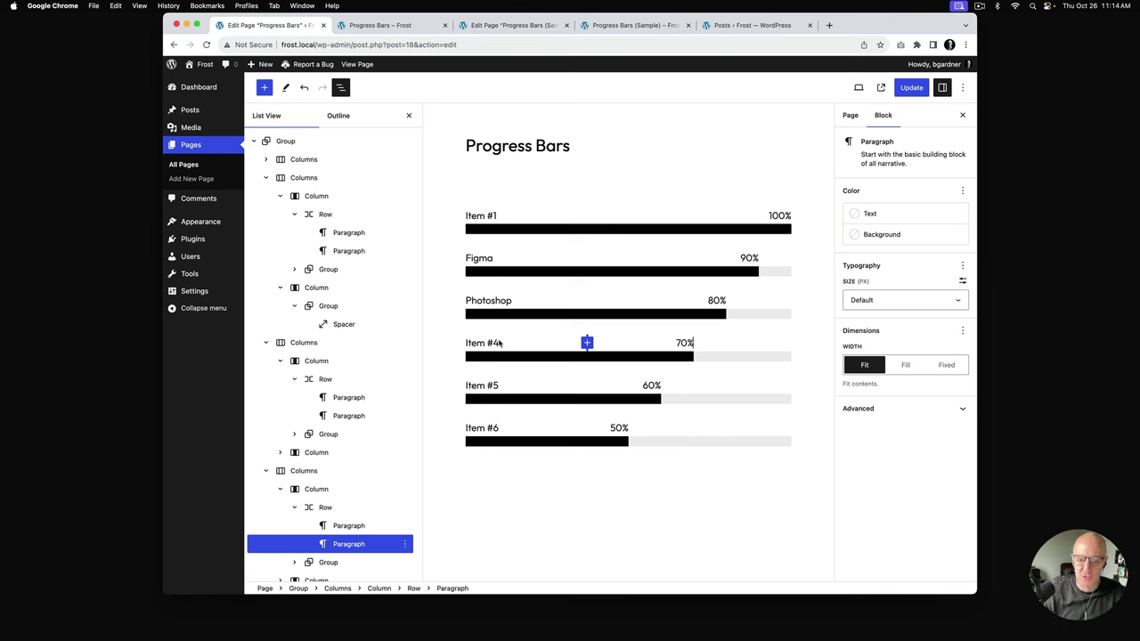
key("super+z")
key("super+z")
key("super+z")
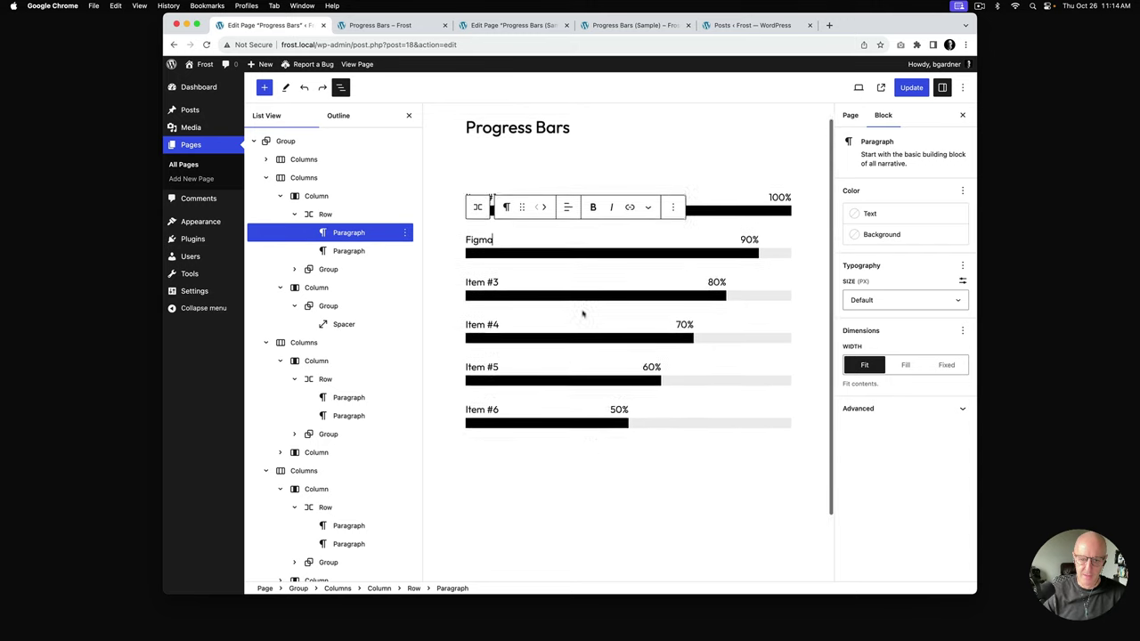
left_click(912, 87)
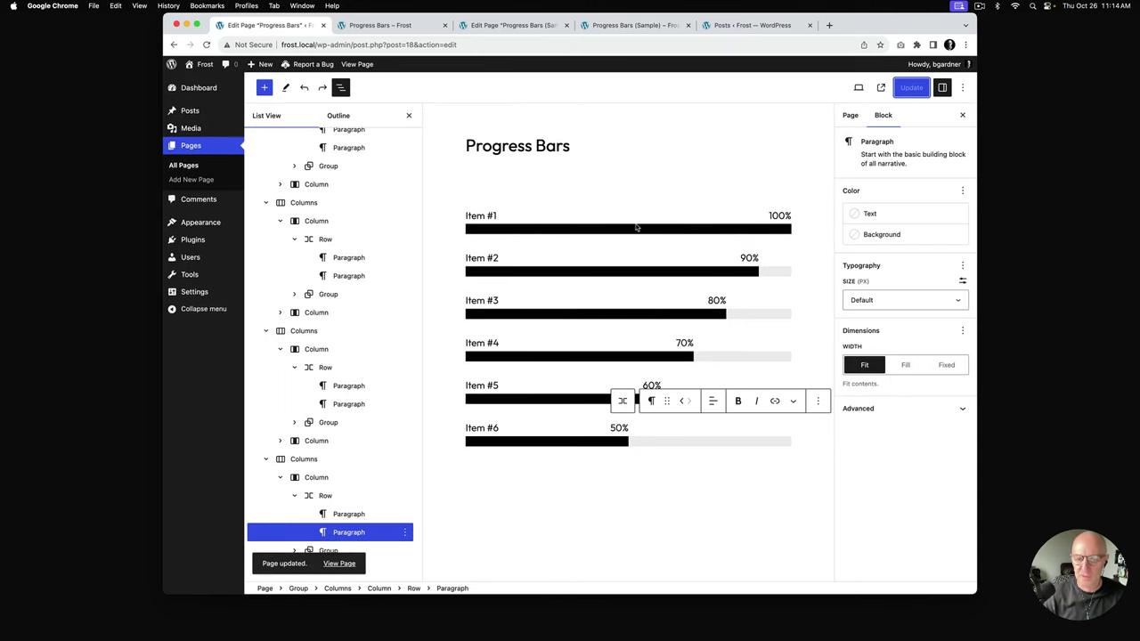
scroll(305, 198, "up", 4)
left_click(308, 145)
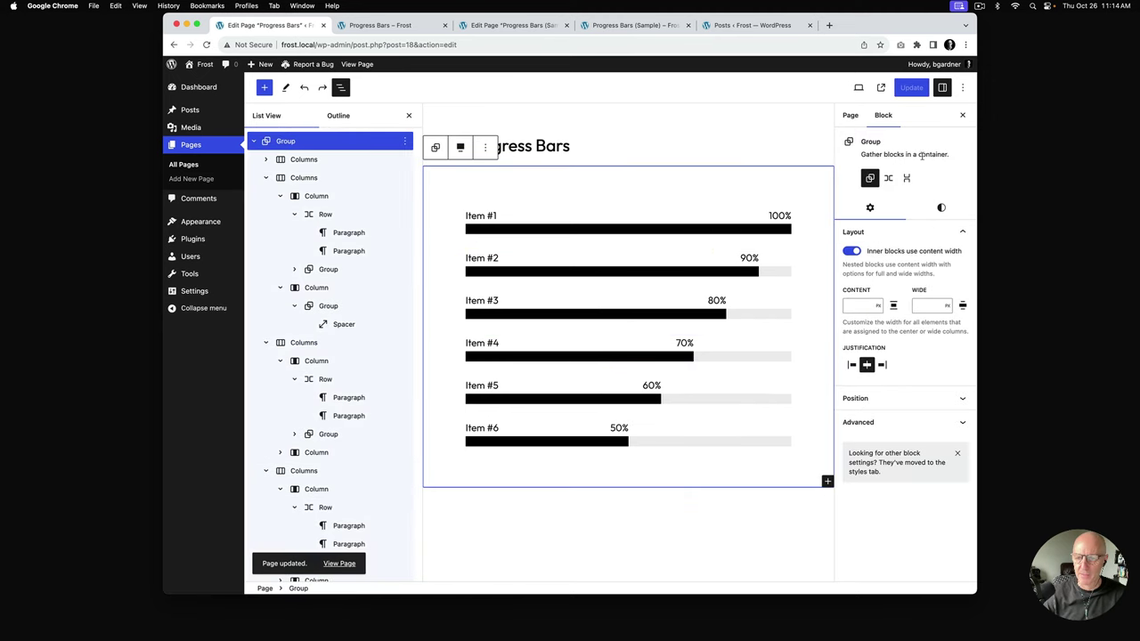
left_click(942, 208)
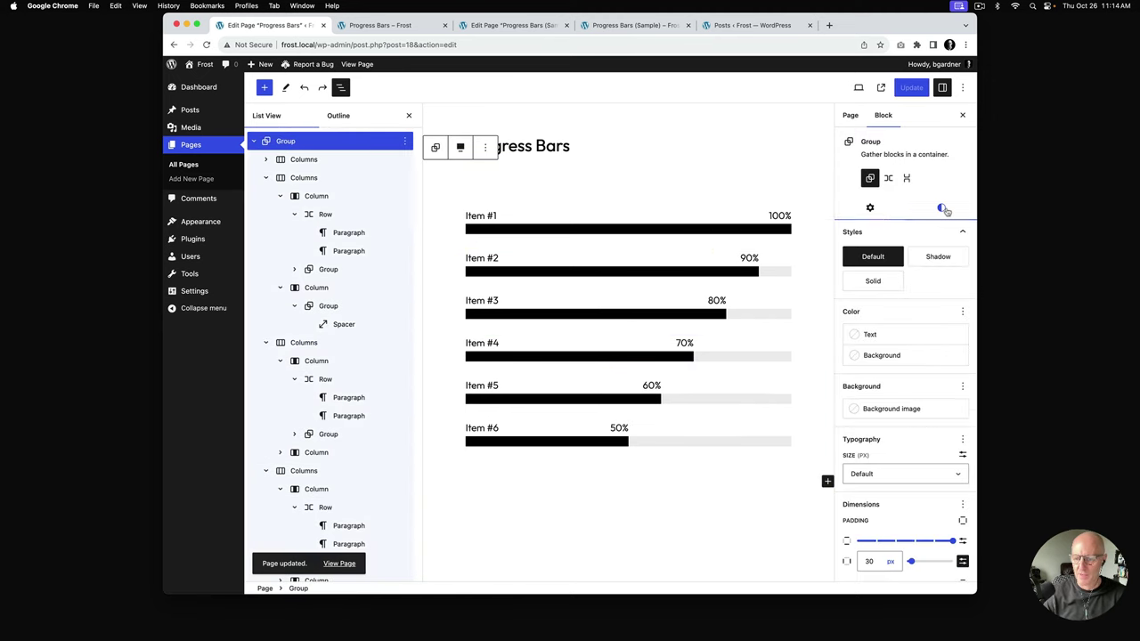
left_click(888, 358)
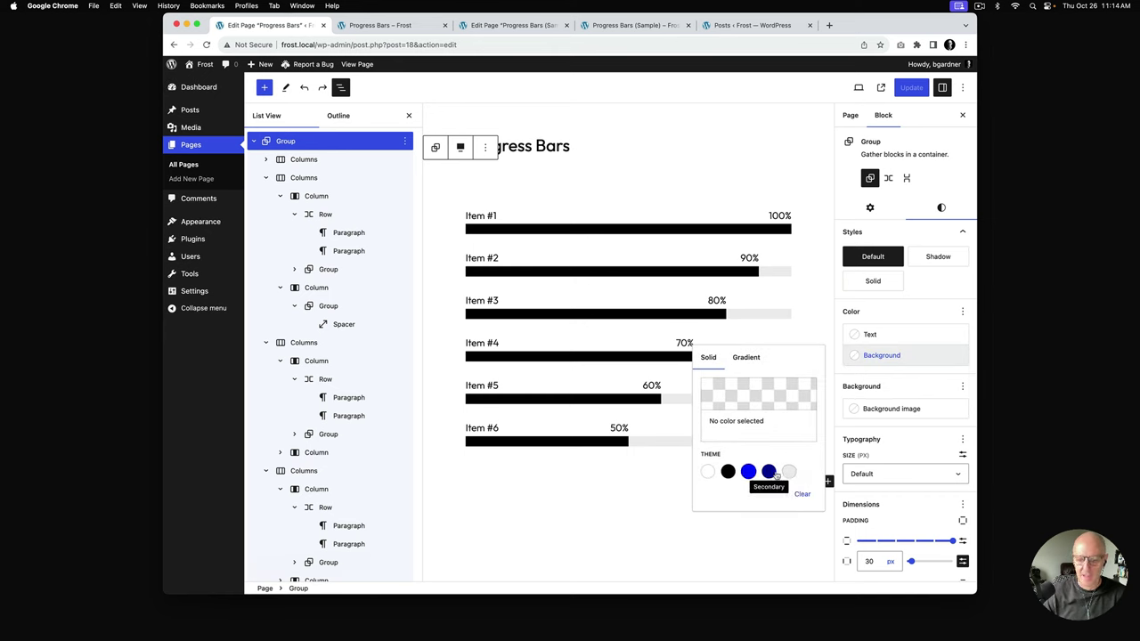
left_click(790, 472)
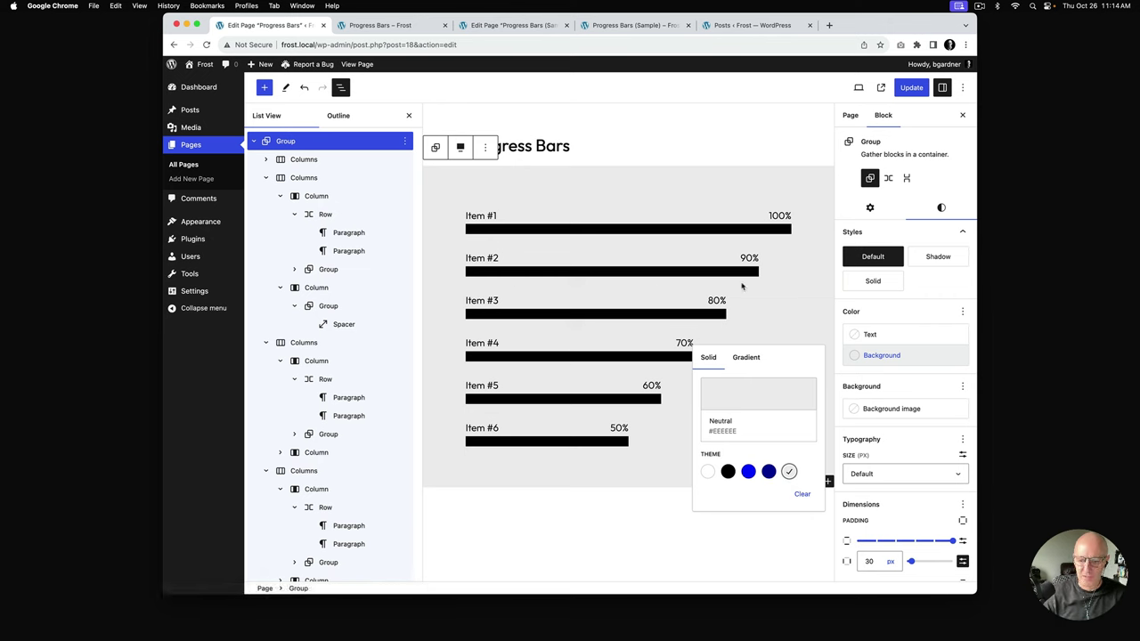
left_click(772, 273)
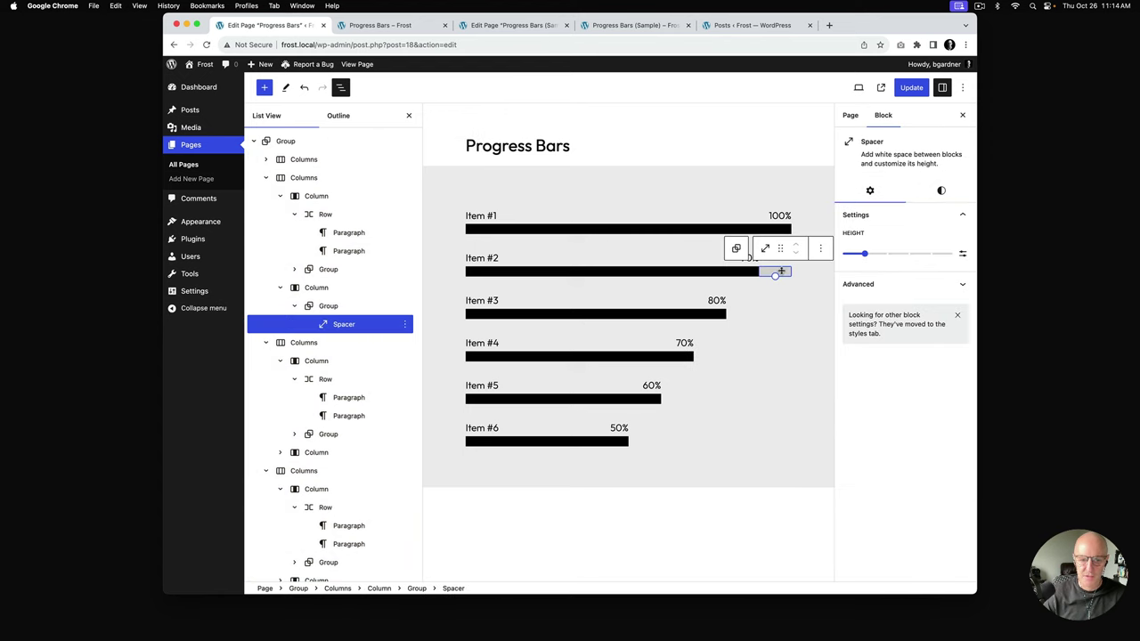
left_click(736, 249)
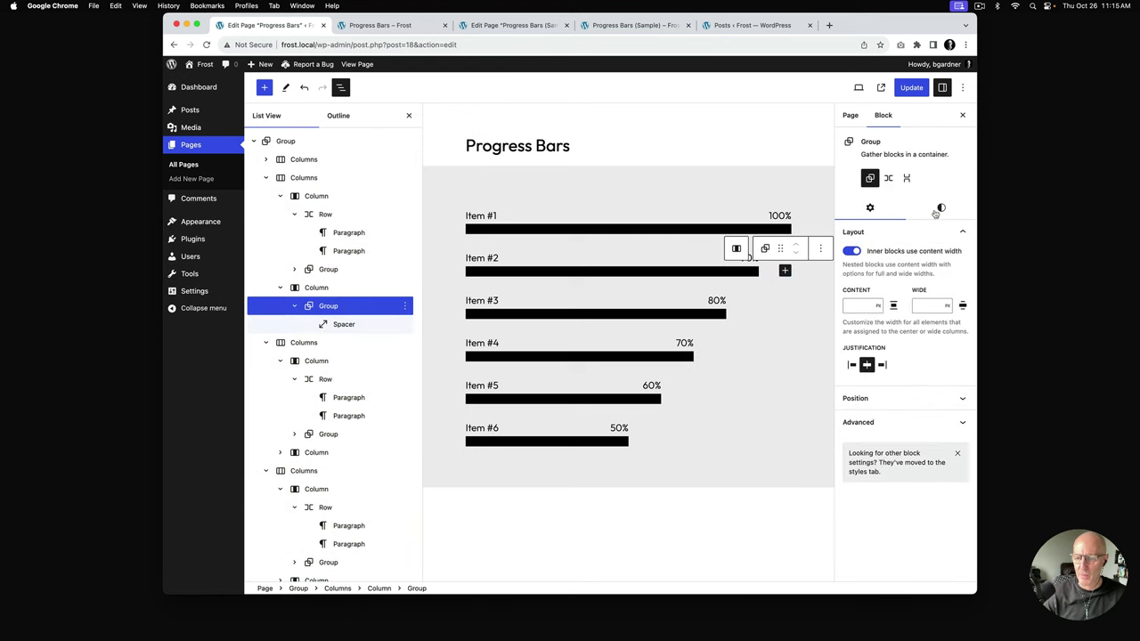
left_click(940, 209)
left_click(877, 354)
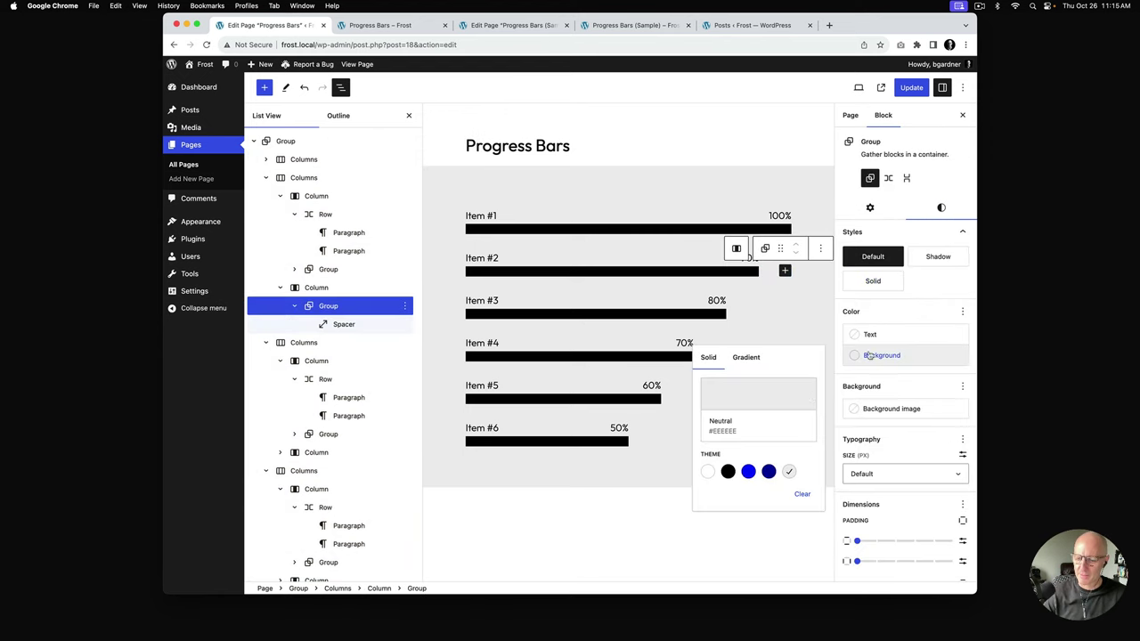
left_click(748, 472)
left_click(895, 94)
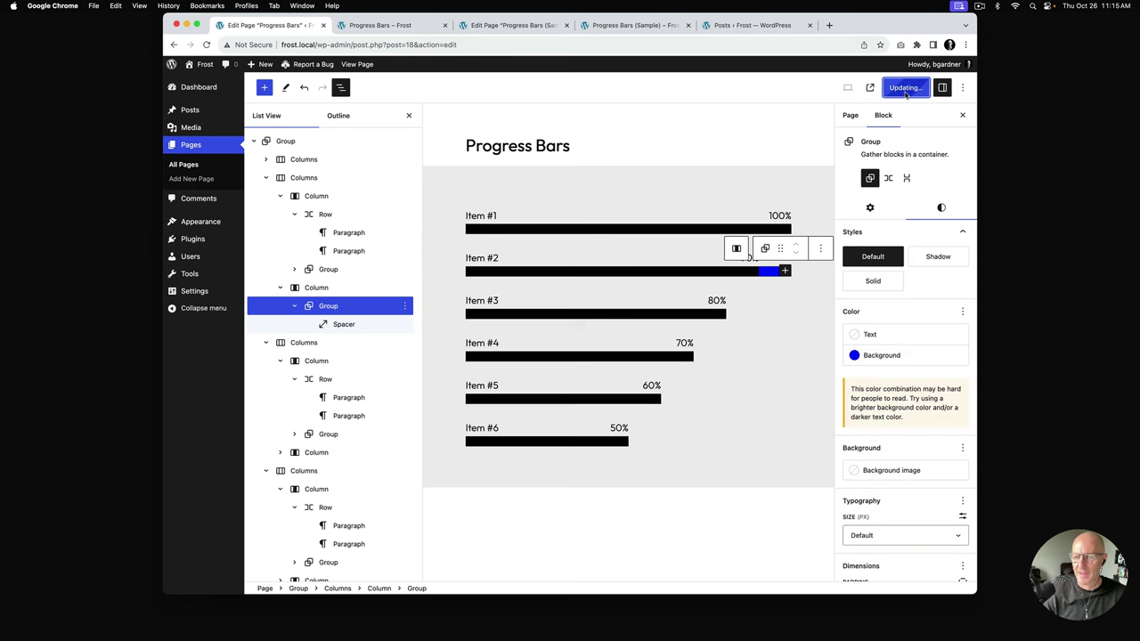
left_click(406, 27)
key("super+r")
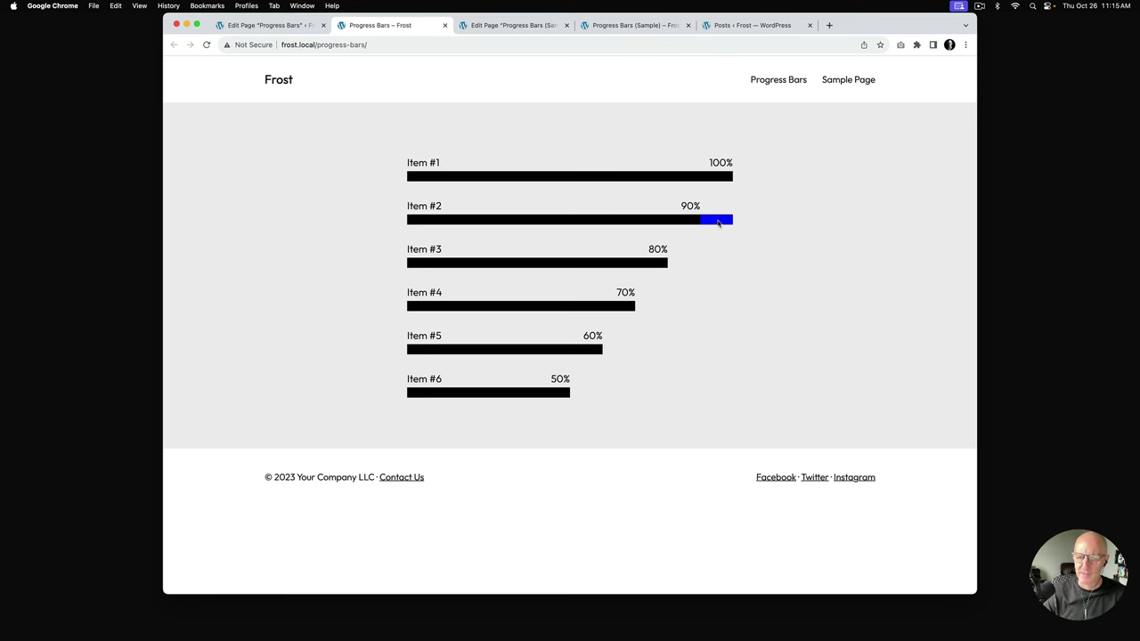
left_click(293, 27)
left_click(656, 356)
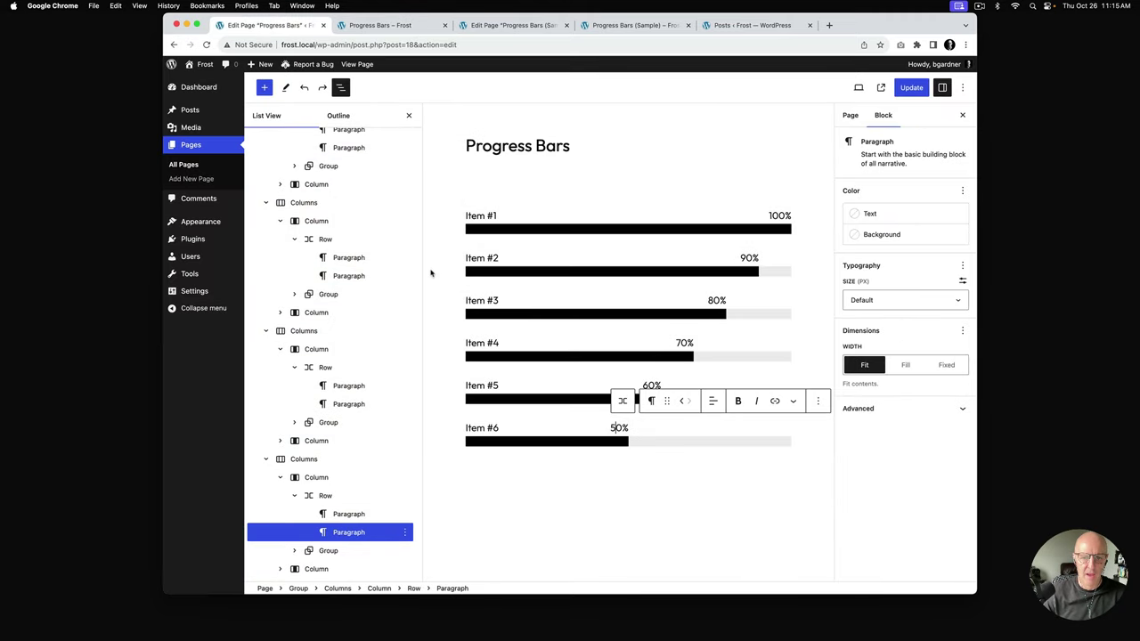
Step: Give the outer bars group a black background and white text
scroll(364, 222, "up", 5)
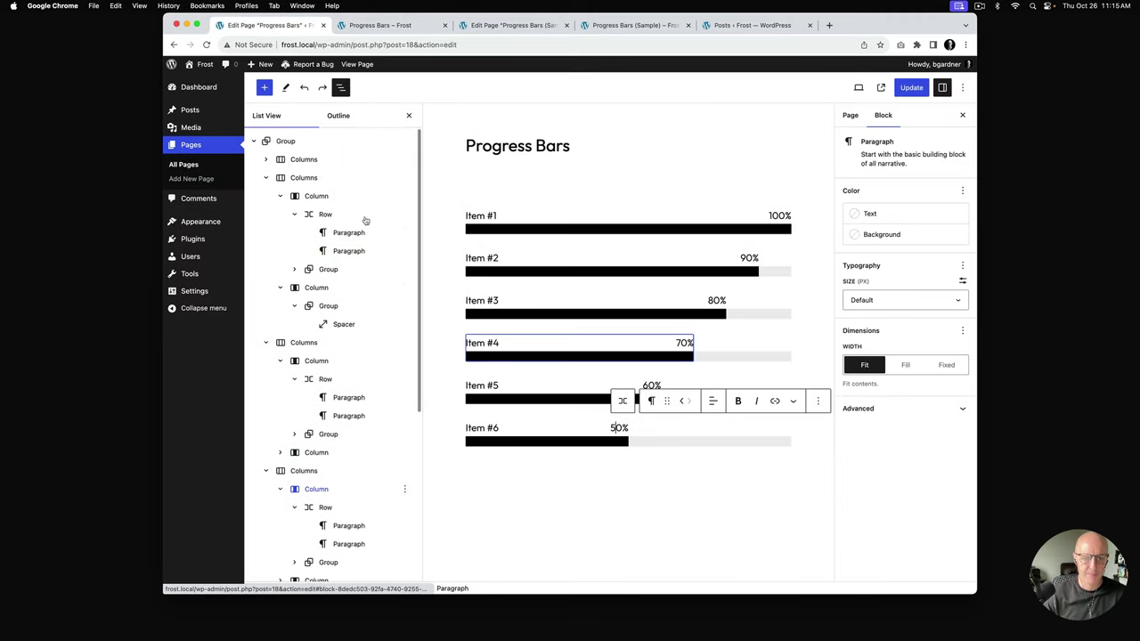
left_click(305, 143)
left_click(941, 208)
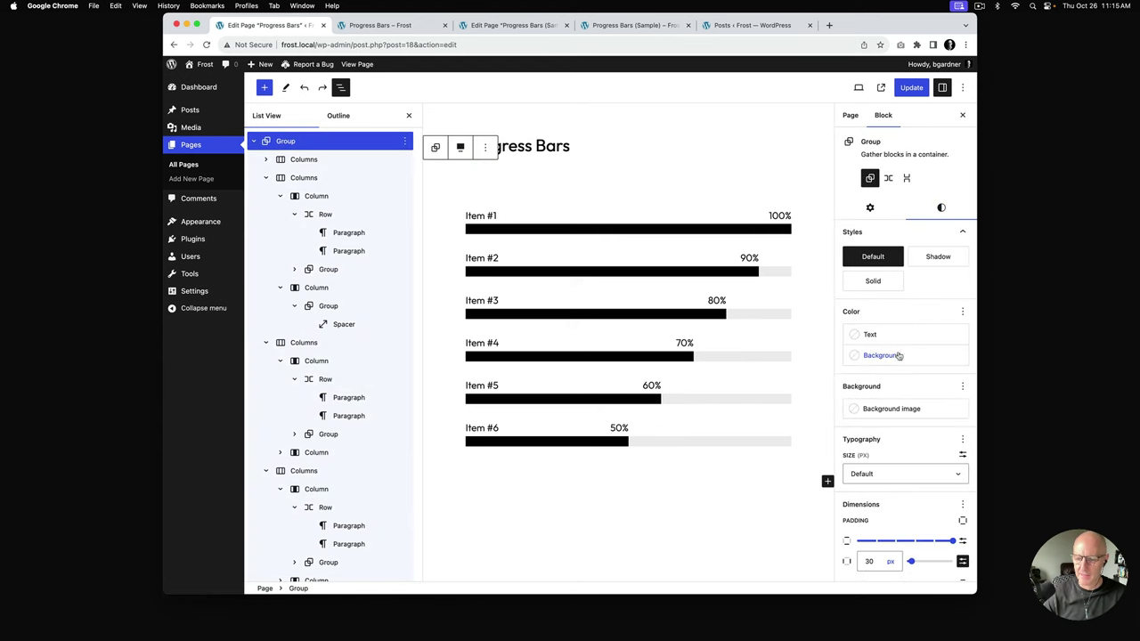
left_click(898, 355)
left_click(728, 471)
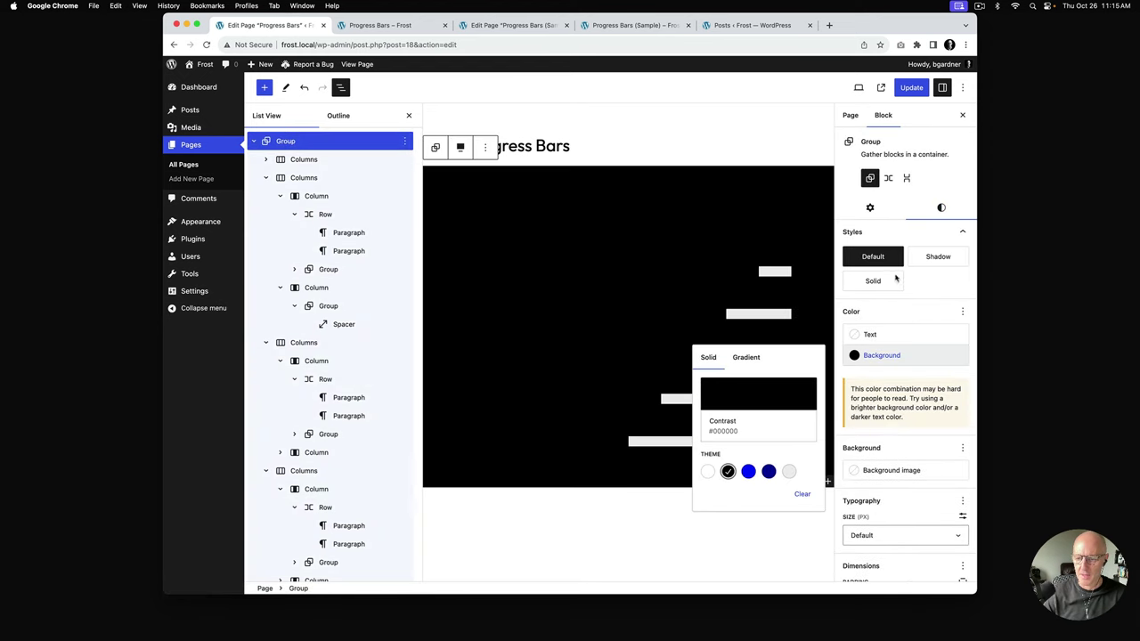
left_click(892, 336)
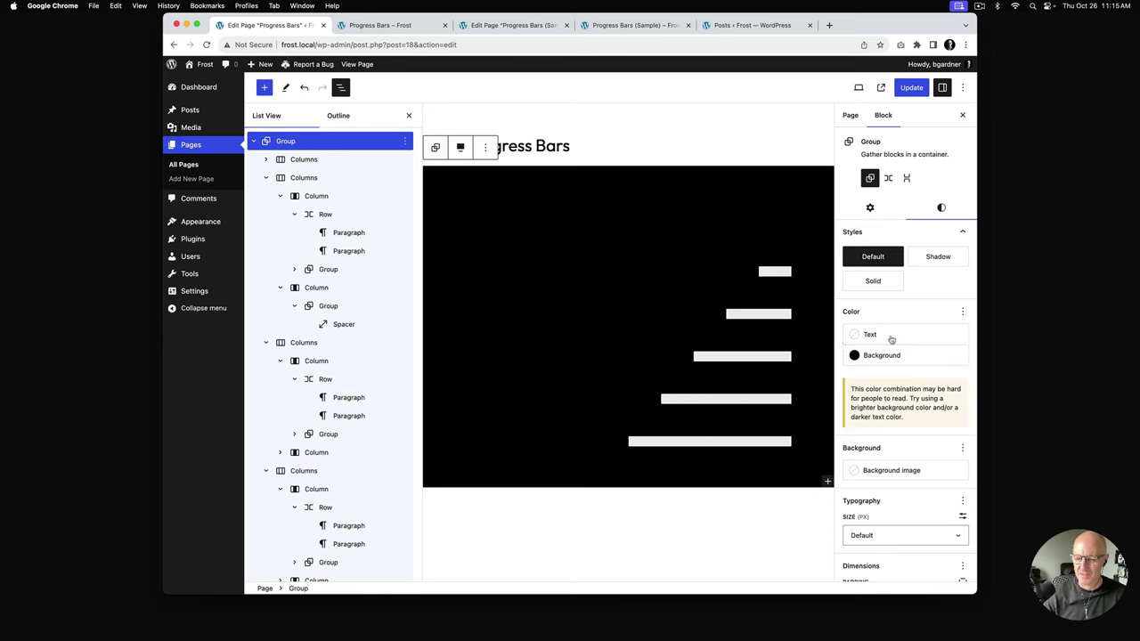
left_click(707, 427)
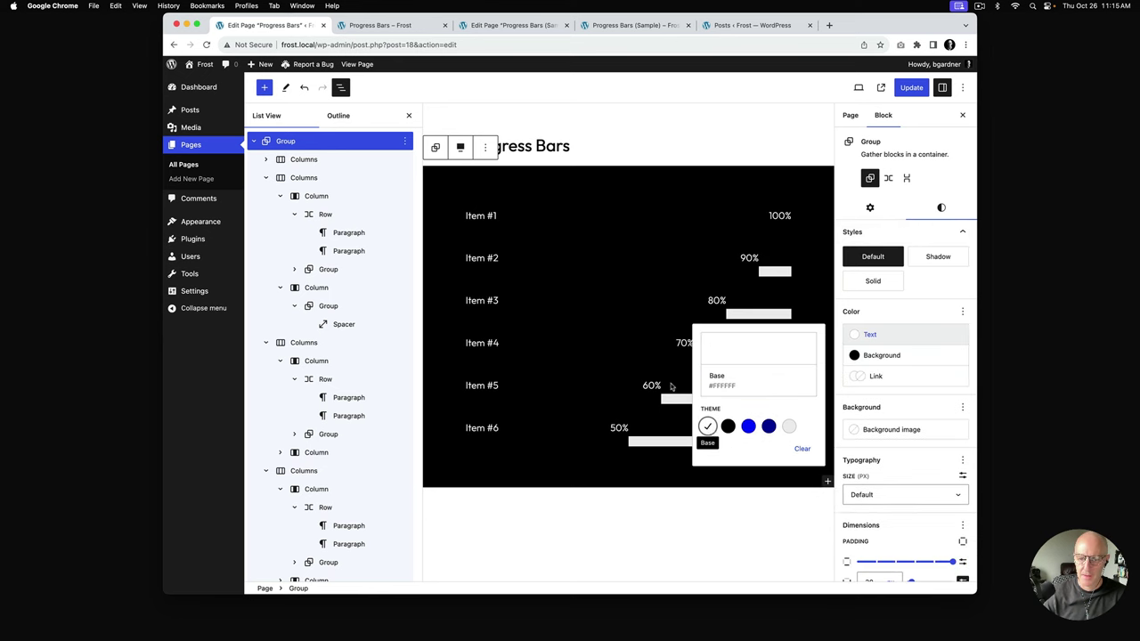
Step: Set the Item #2 bar's group background to white
left_click(760, 276)
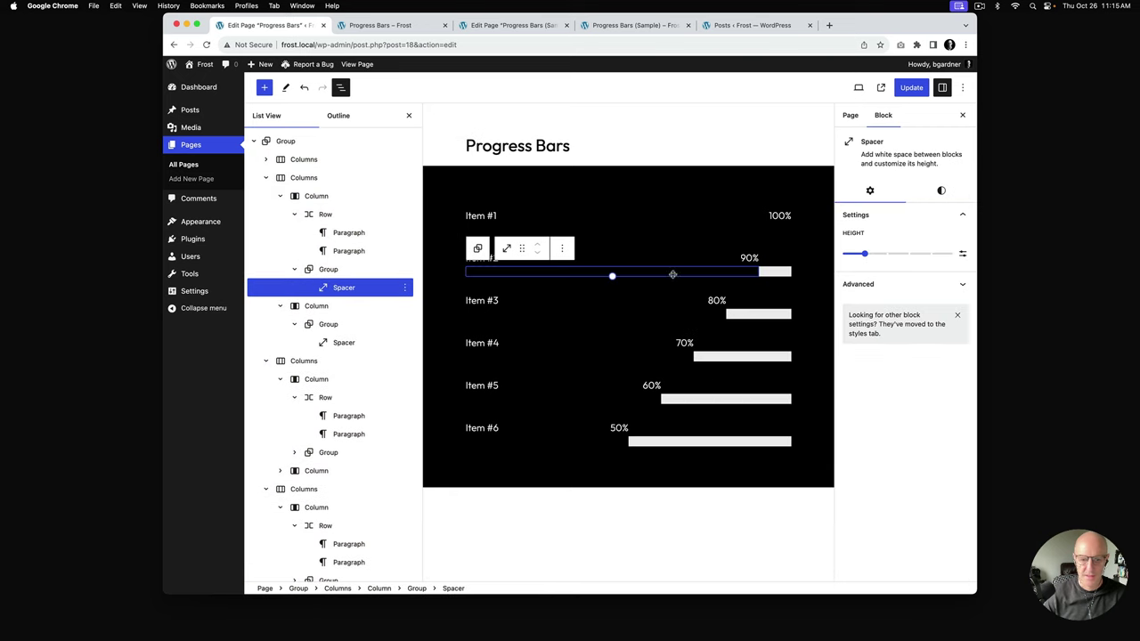
left_click(356, 270)
left_click(942, 207)
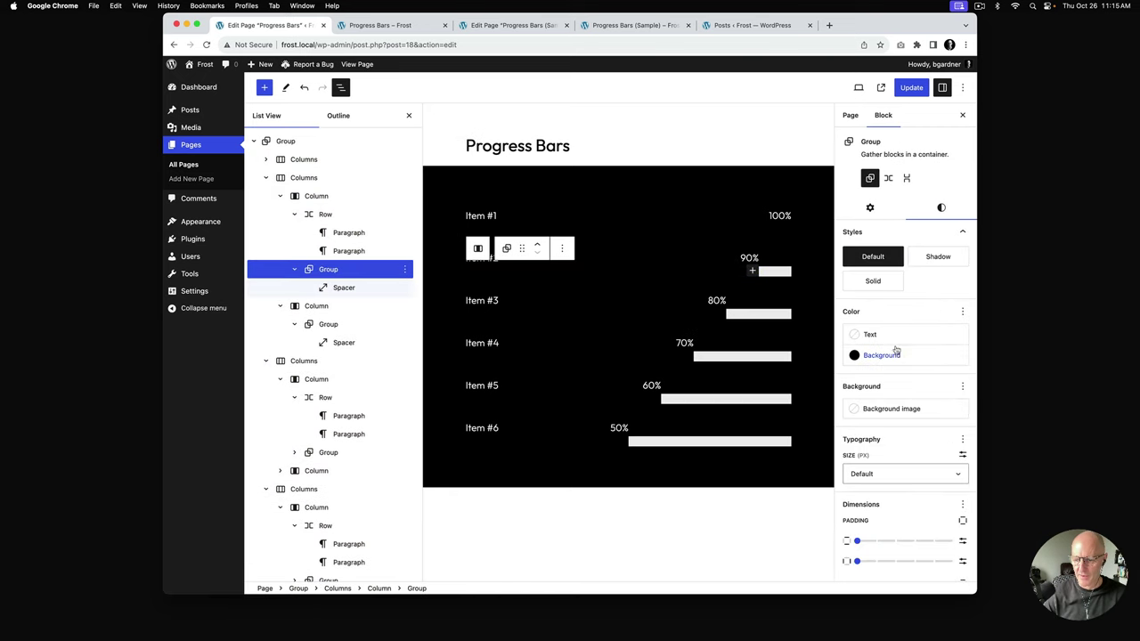
left_click(892, 336)
left_click(882, 355)
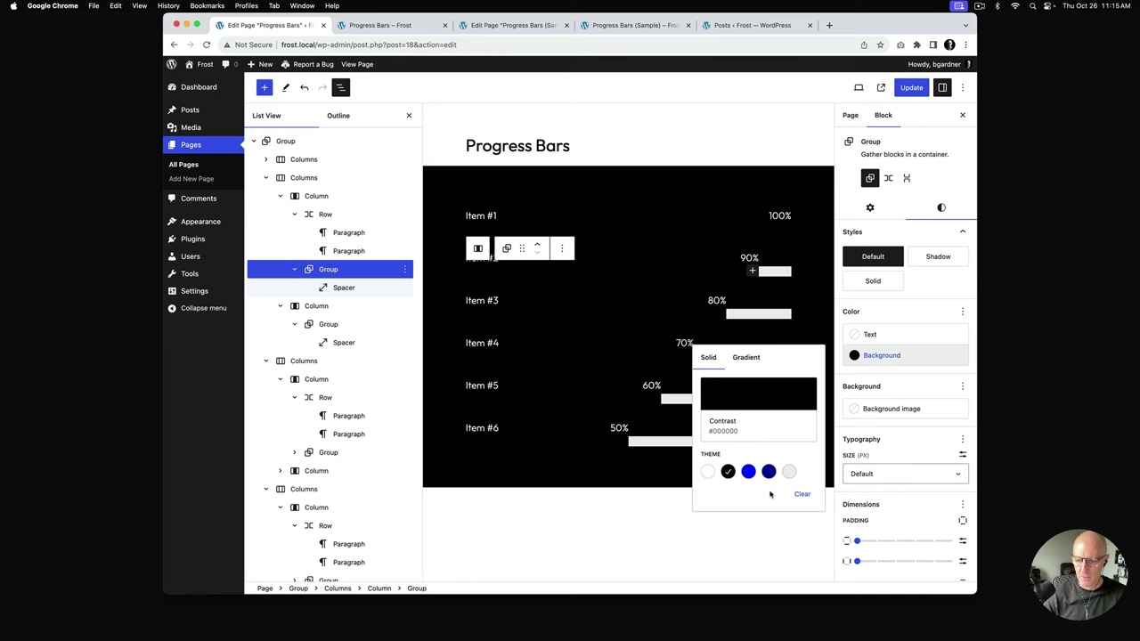
left_click(707, 472)
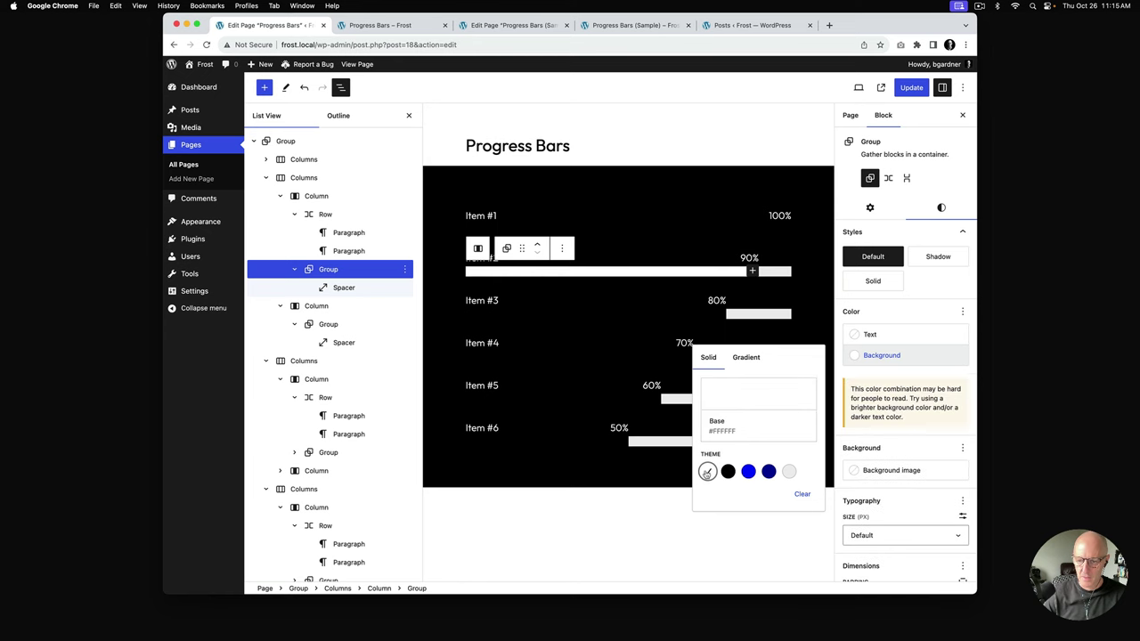
Step: Color the Item #2 bar's fill Primary blue and update the page
left_click(774, 274)
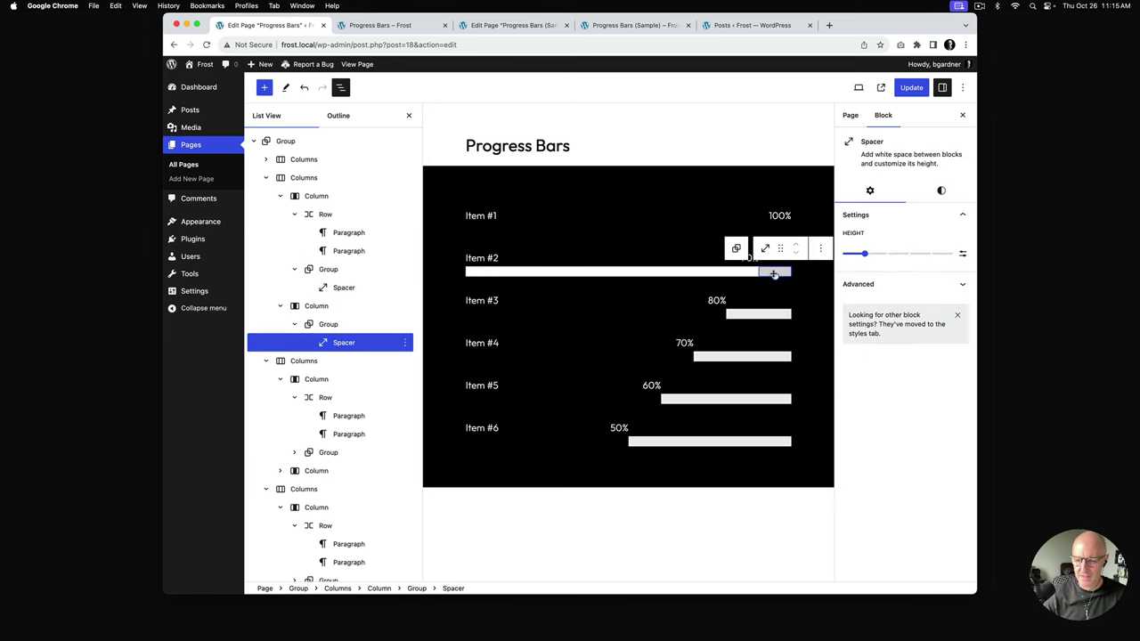
left_click(708, 276)
left_click(942, 191)
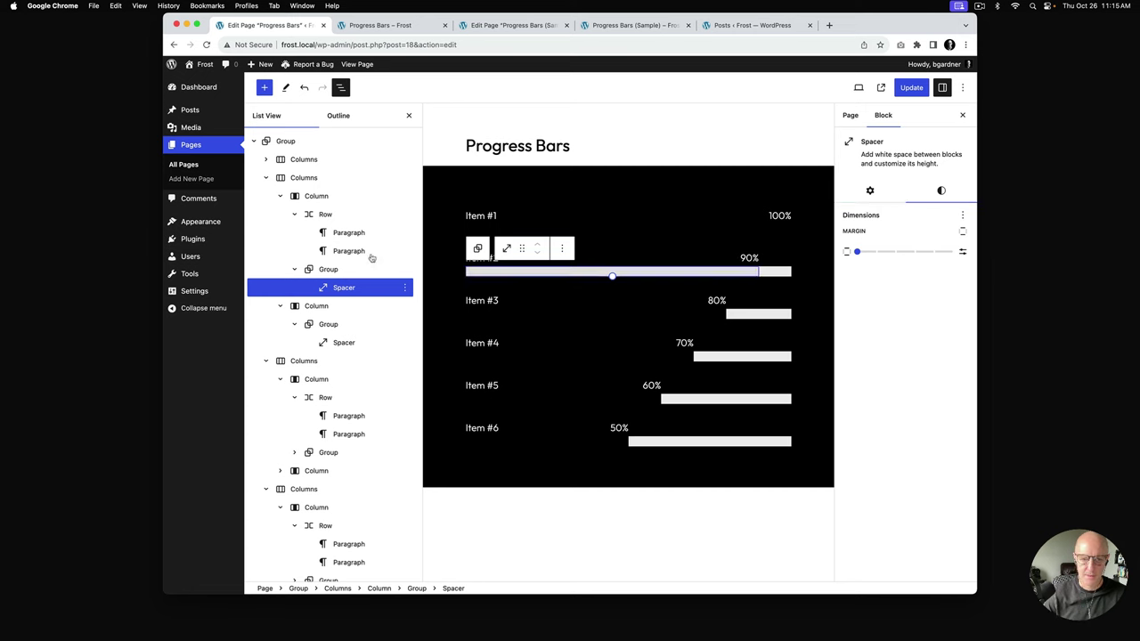
left_click(329, 269)
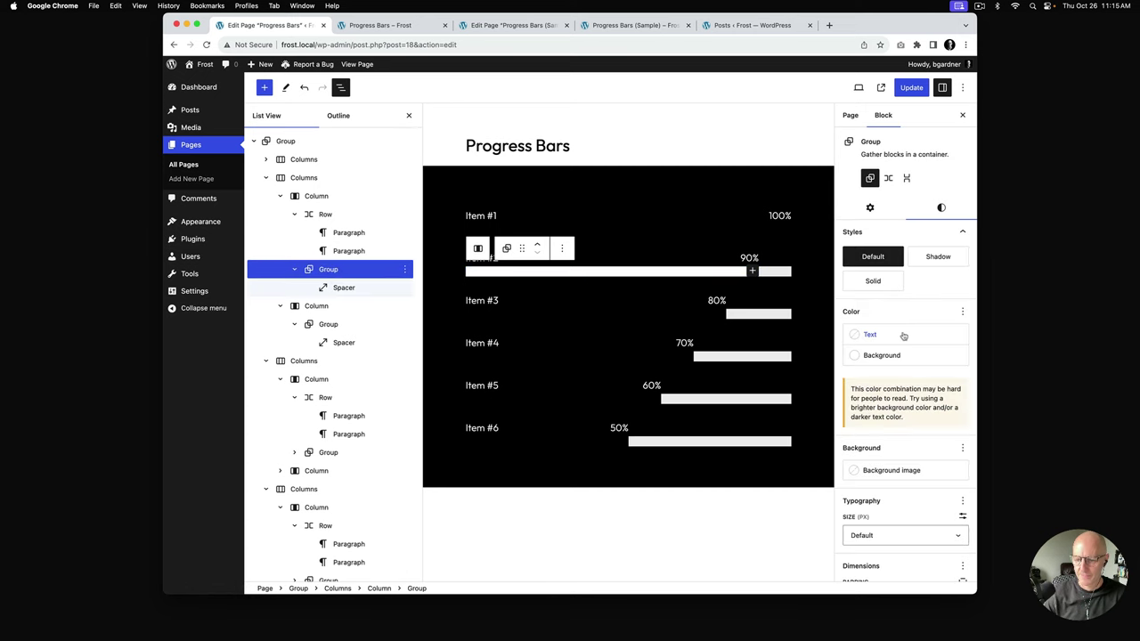
left_click(891, 356)
left_click(749, 472)
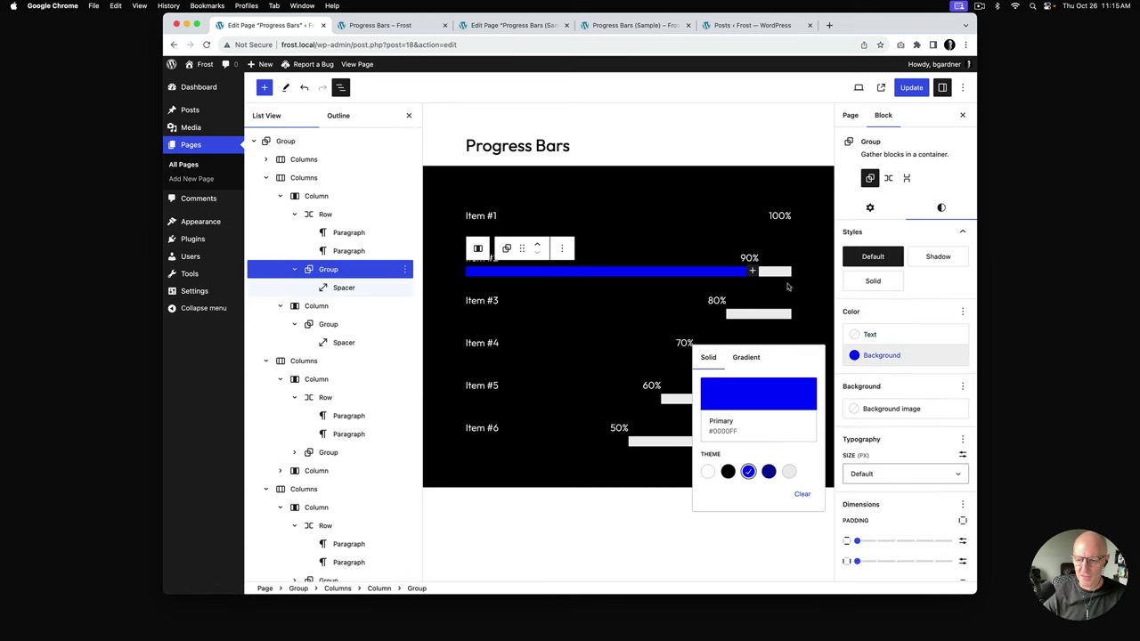
left_click(911, 87)
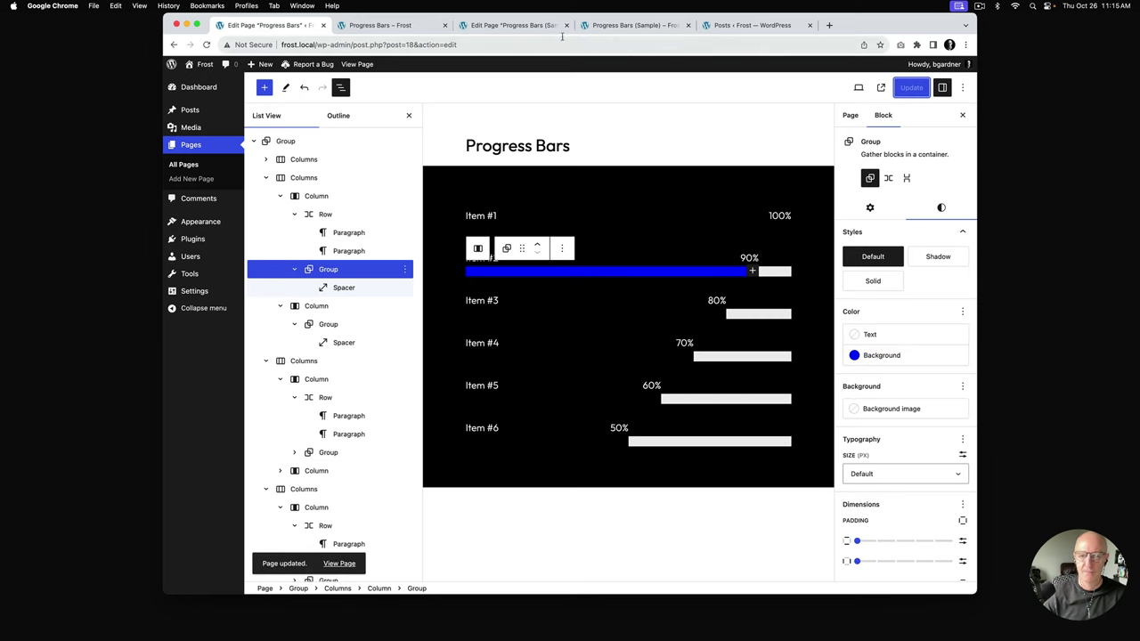
left_click(393, 30)
Step: Reload the live Progress Bars page, then go to the admin Posts list
key("super+r")
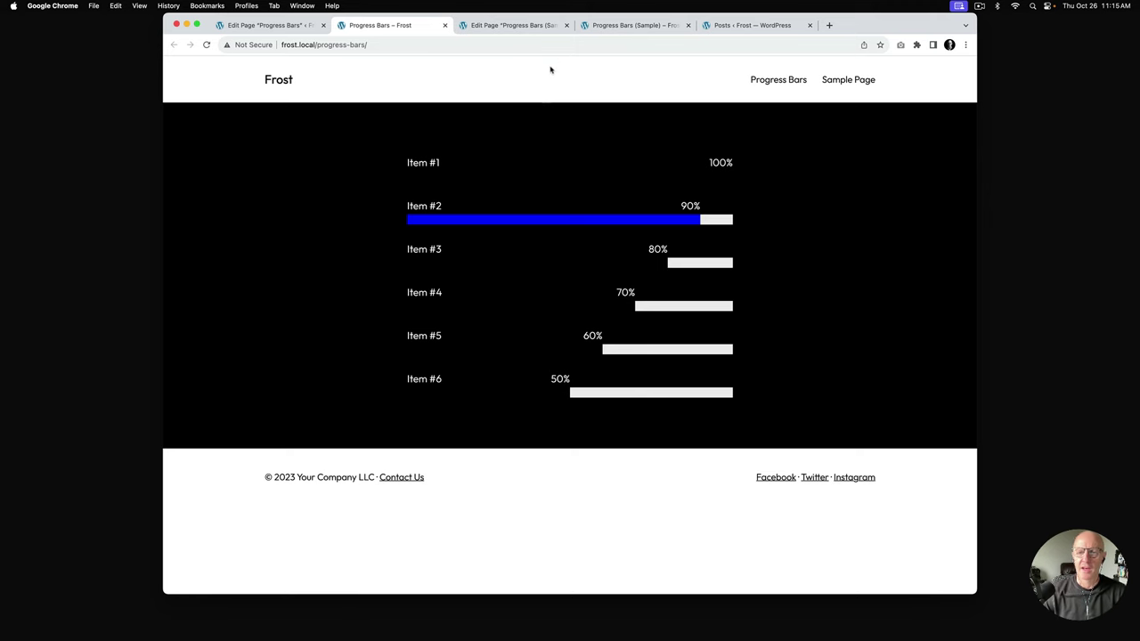
left_click(748, 26)
Step: In Hello world!, insert the Featured progress bars pattern after the Sample Heading paragraph
left_click(305, 168)
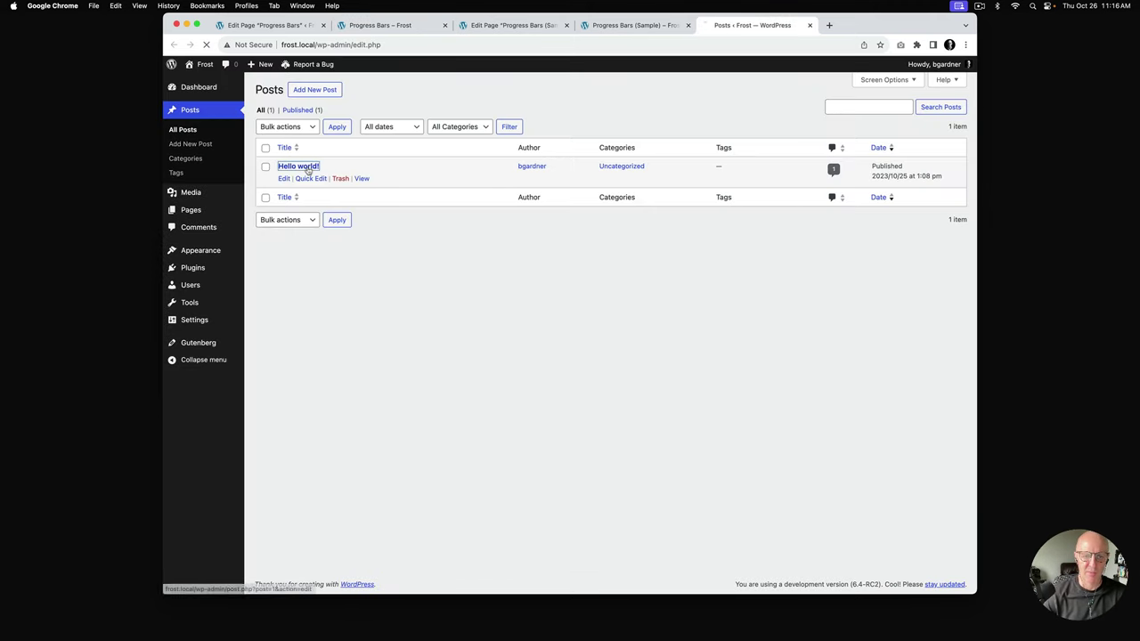
left_click(691, 350)
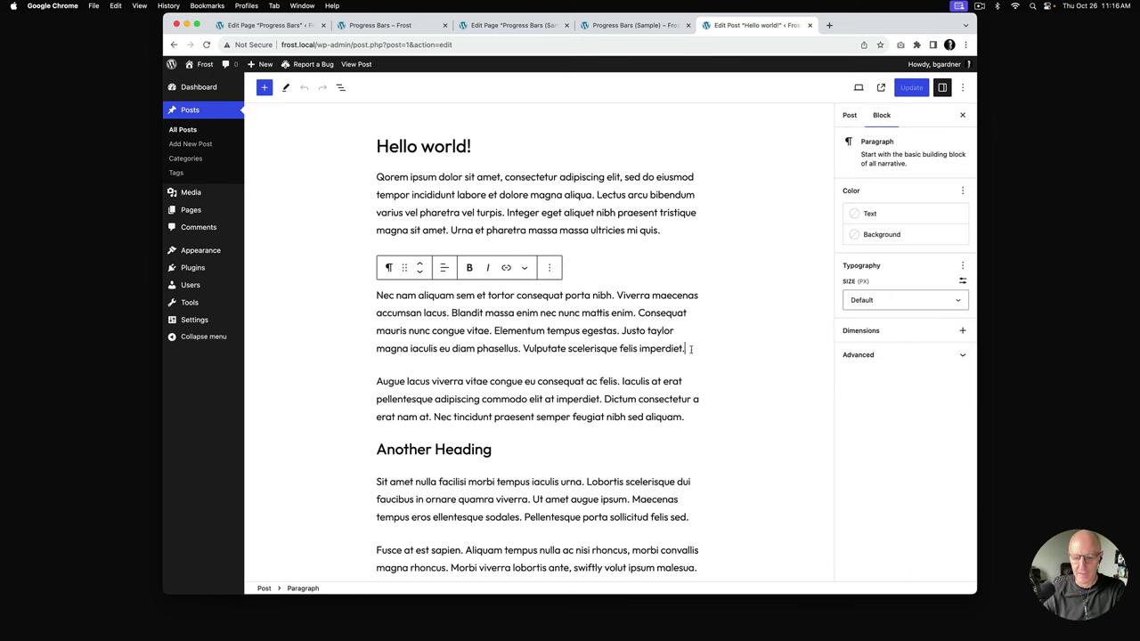
key("Return")
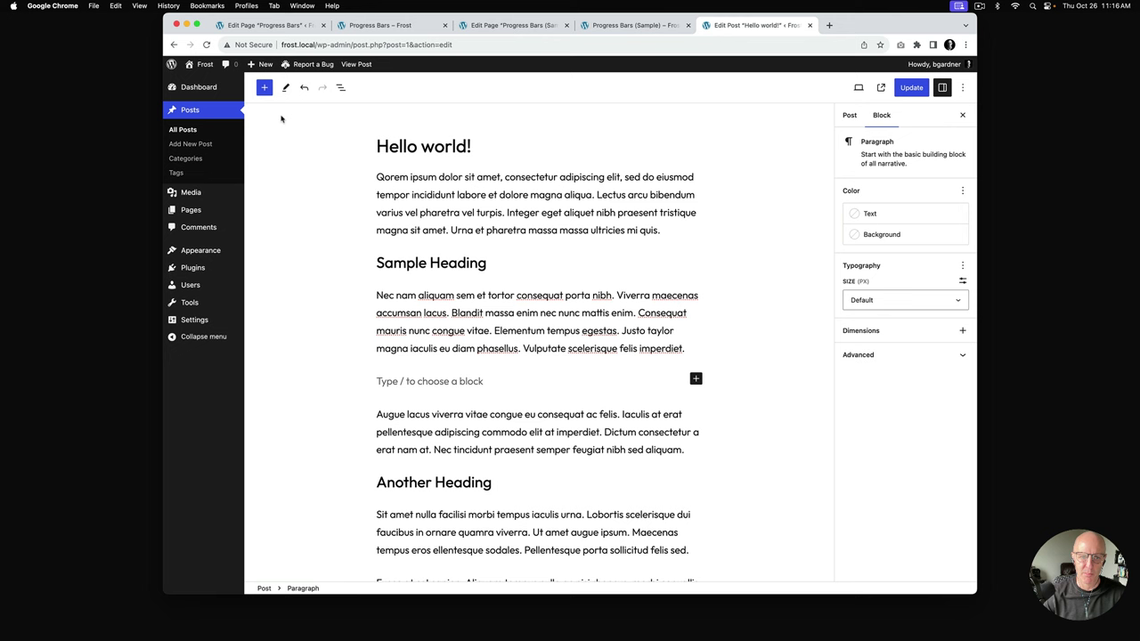
left_click(263, 87)
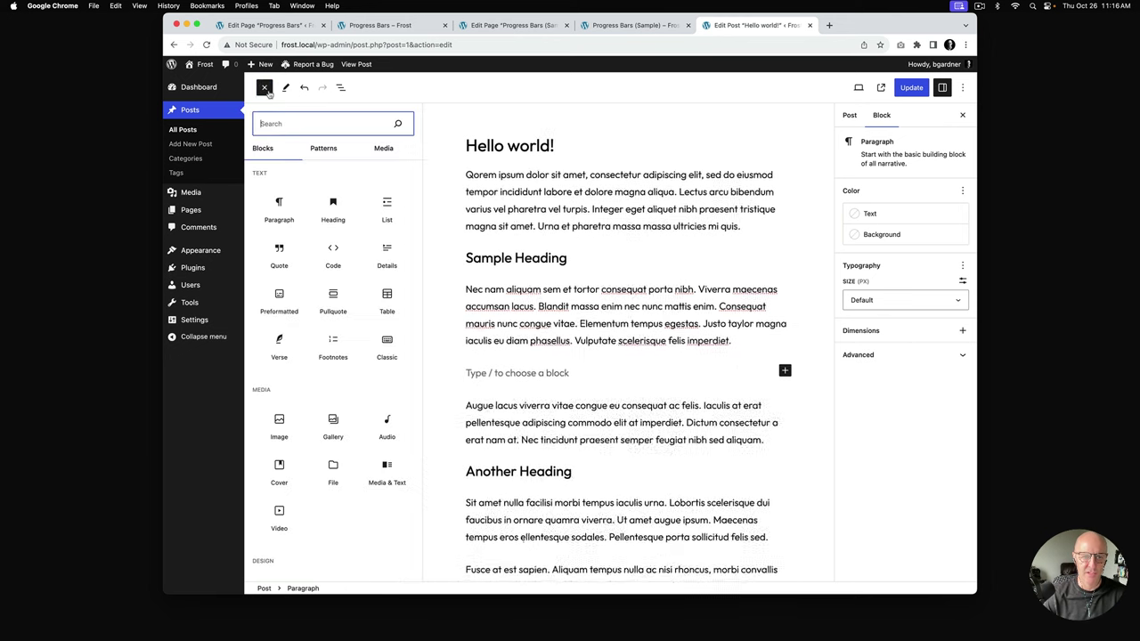
left_click(324, 149)
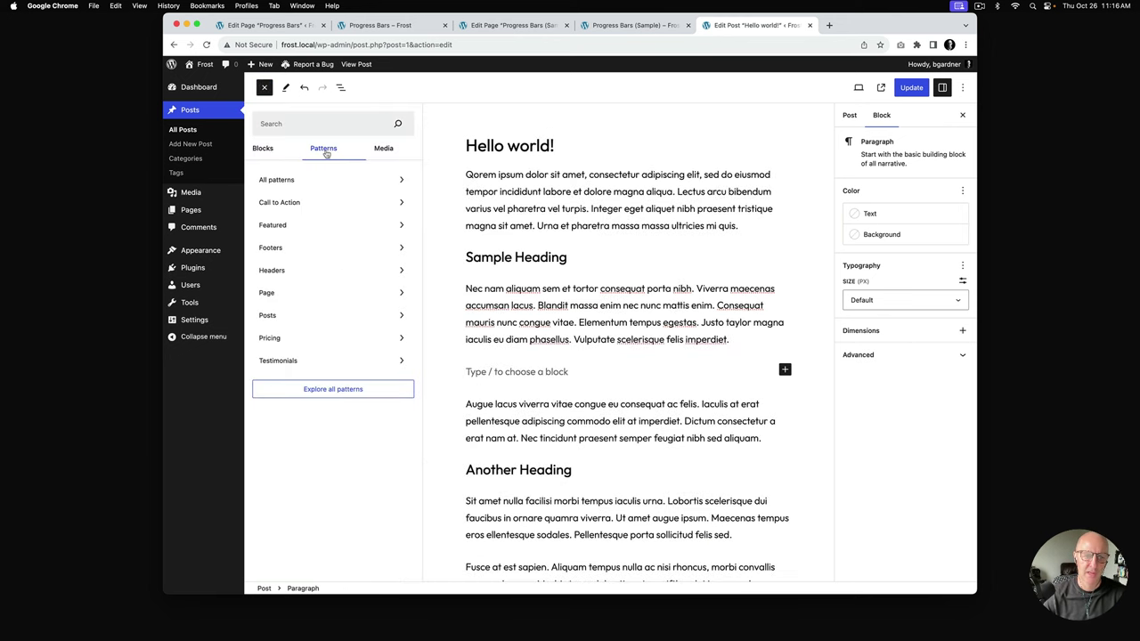
left_click(290, 230)
scroll(519, 356, "down", 5)
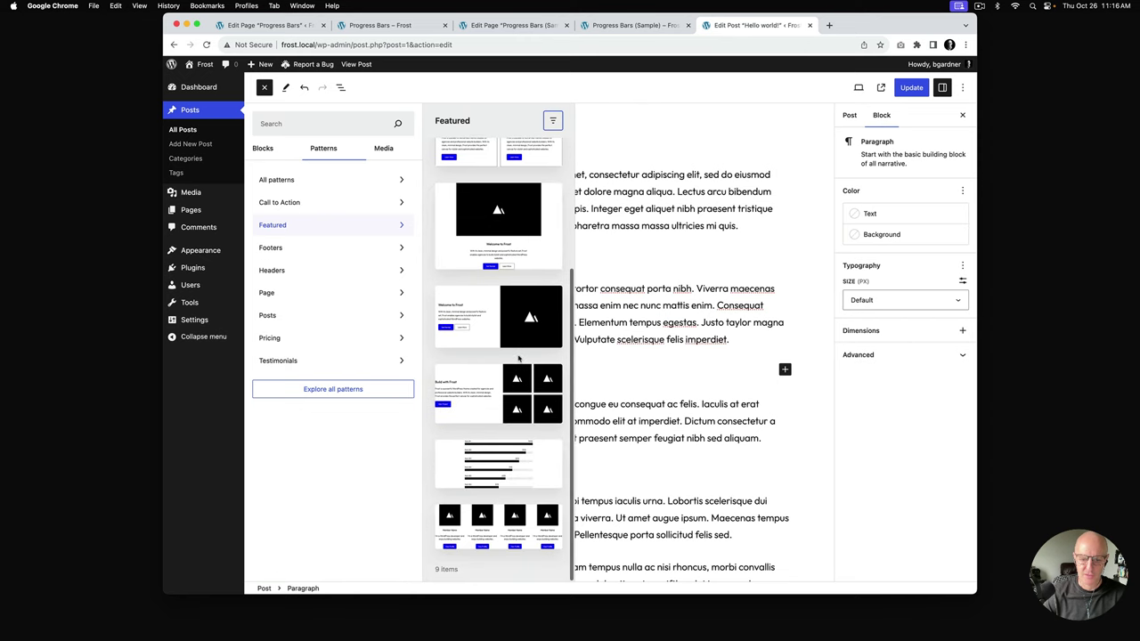
left_click(534, 464)
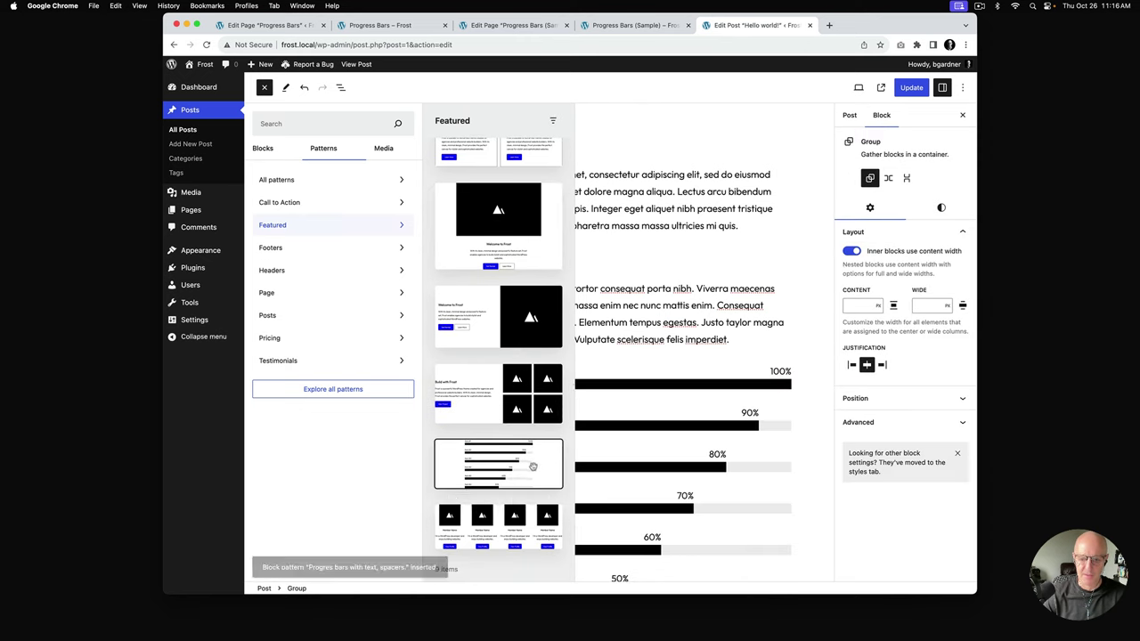
Step: Update the post and open its live view in a new tab
left_click(910, 87)
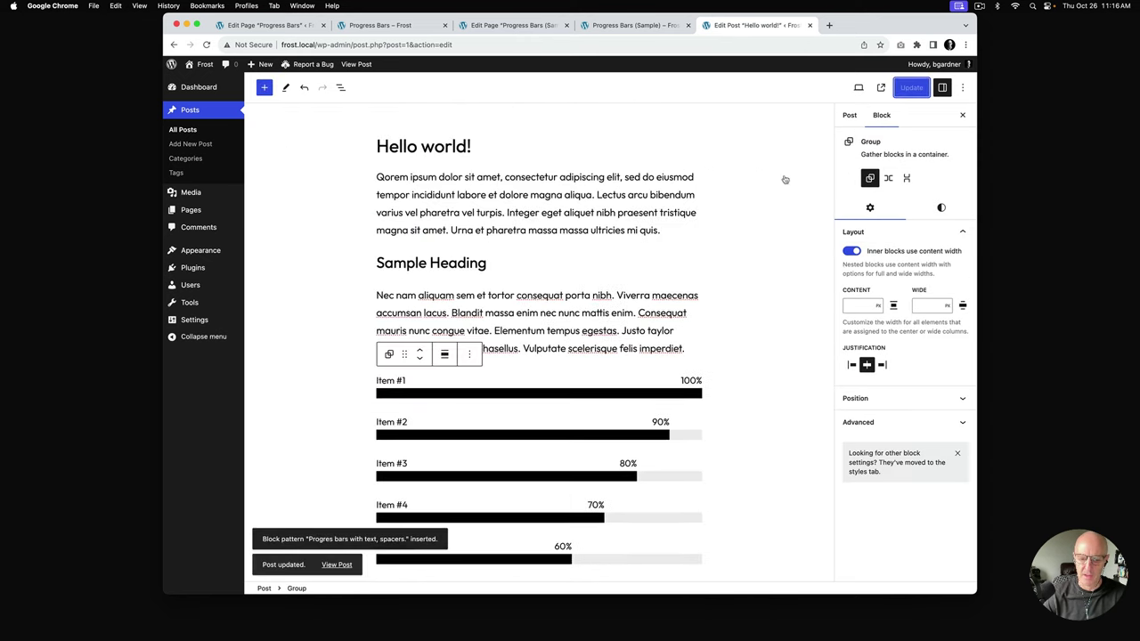
right_click(339, 566)
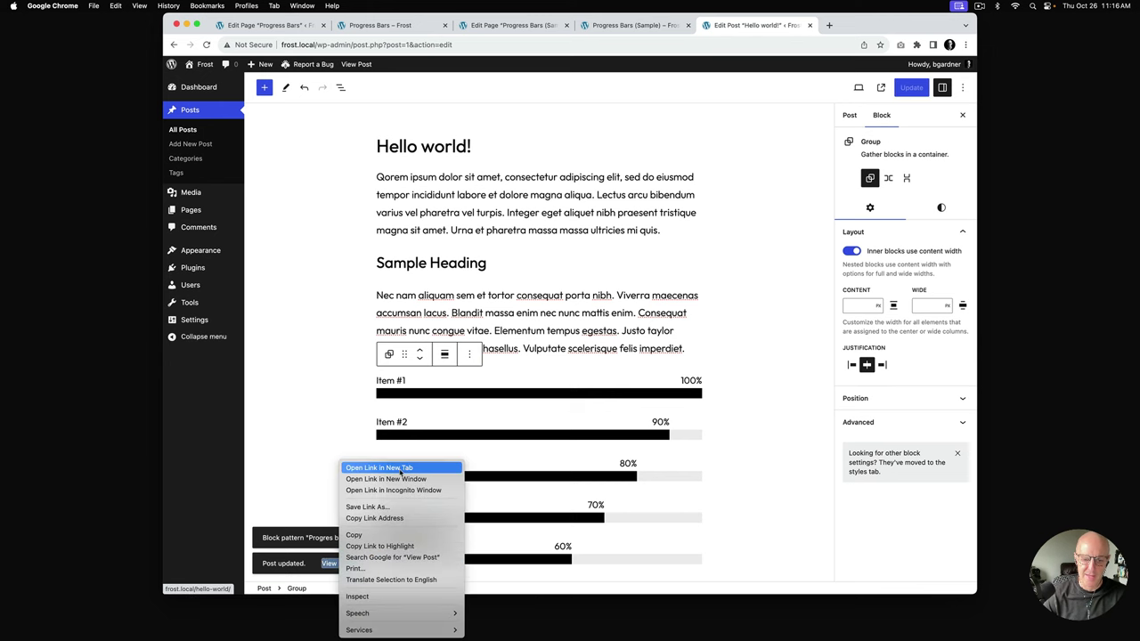
left_click(401, 469)
Step: Scroll the live Hello world! post to check the six progress bars, then return to the editor
left_click(838, 25)
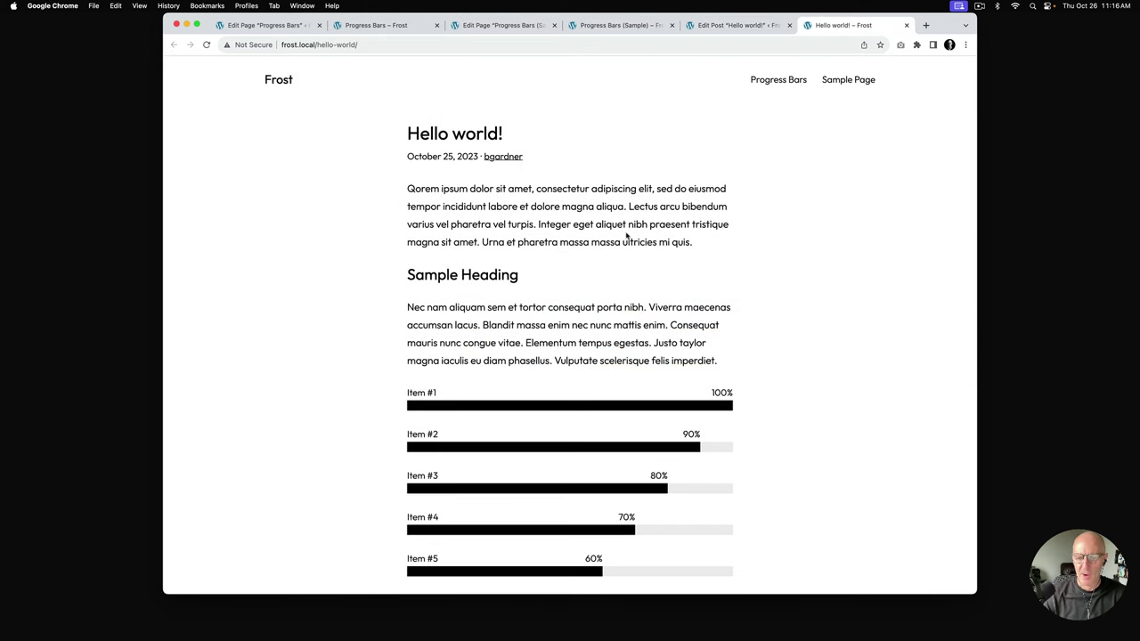
scroll(570, 249, "down", 5)
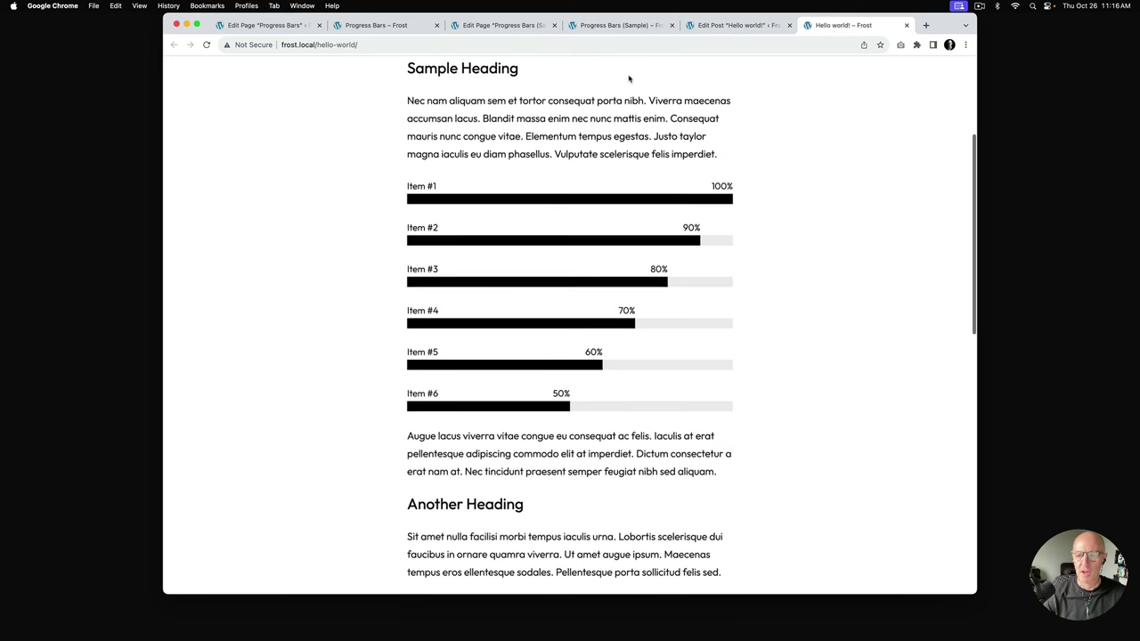
left_click(713, 25)
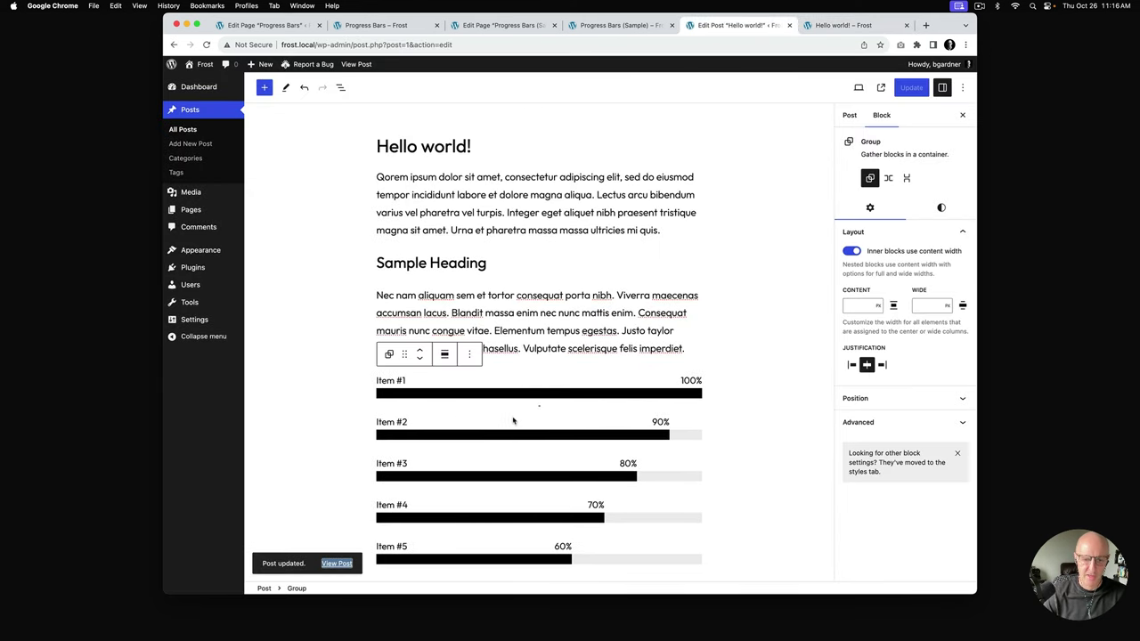
Step: Give the progress-bars group a 1 px black border
left_click(341, 87)
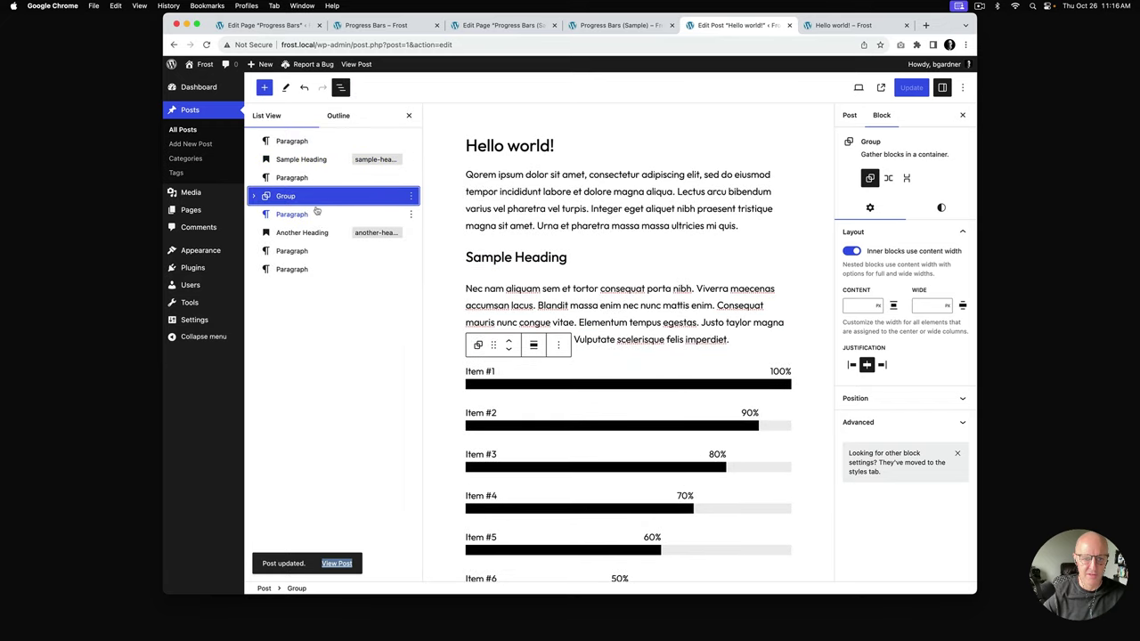
left_click(940, 209)
scroll(891, 356, "down", 5)
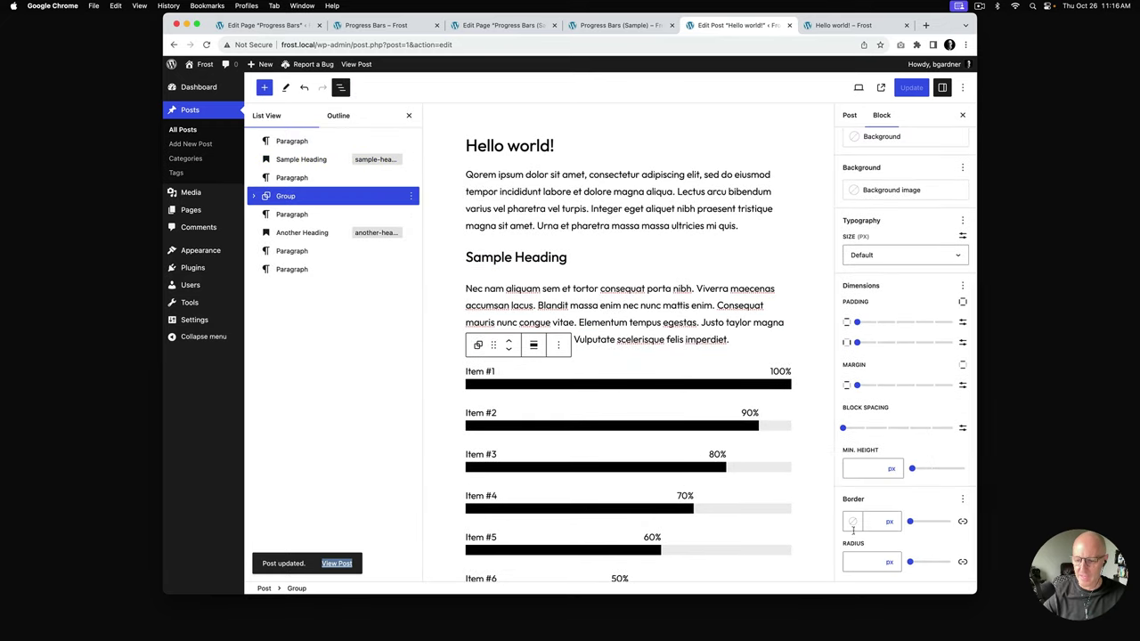
left_click(868, 523)
type("1")
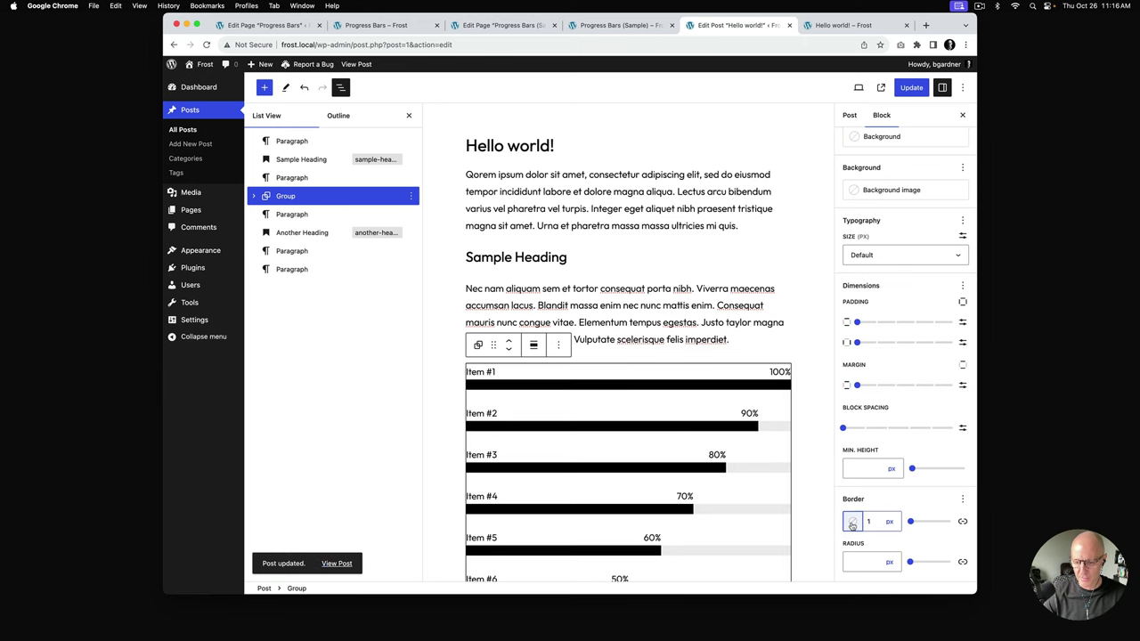
left_click(853, 522)
left_click(726, 477)
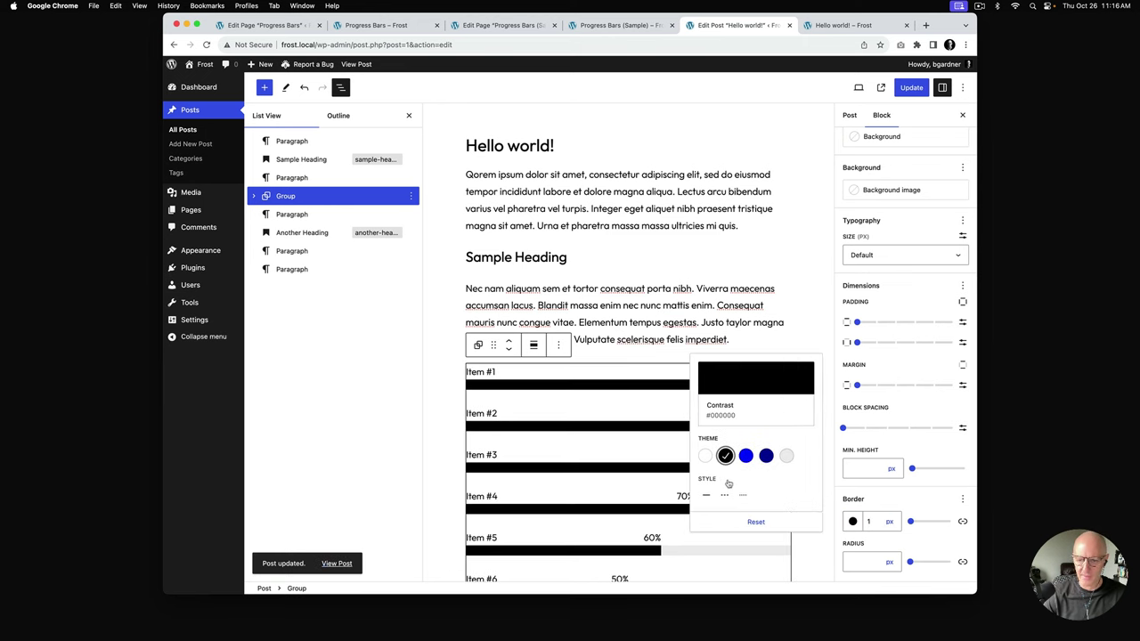
left_click(886, 316)
Step: Set the group's padding to Small and update the post
left_click_drag(873, 324, 900, 349)
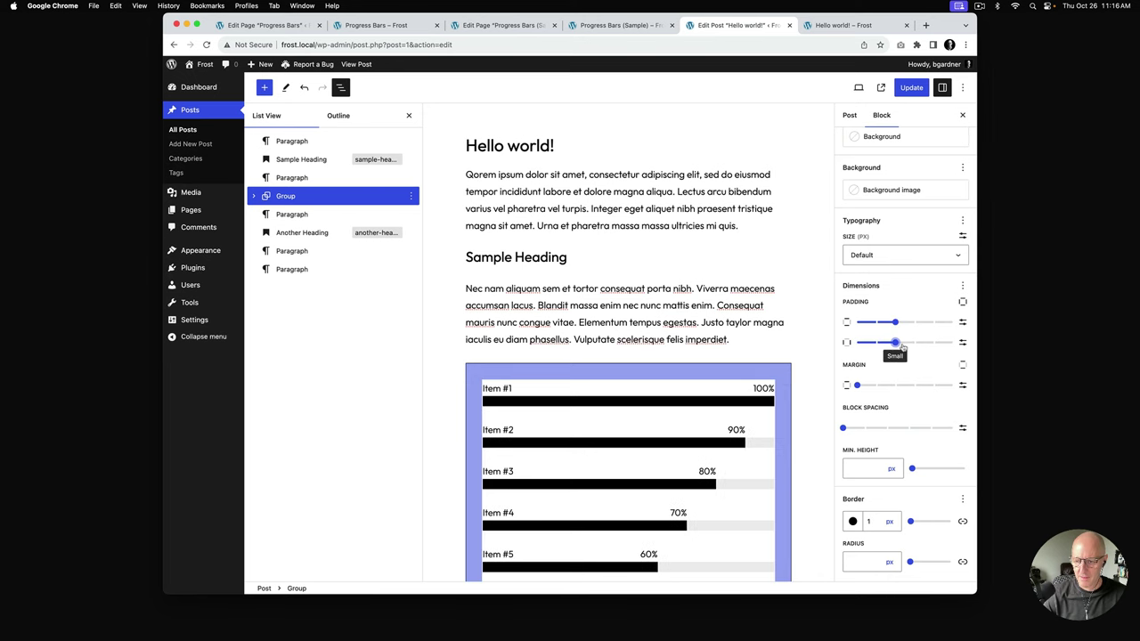
left_click(911, 87)
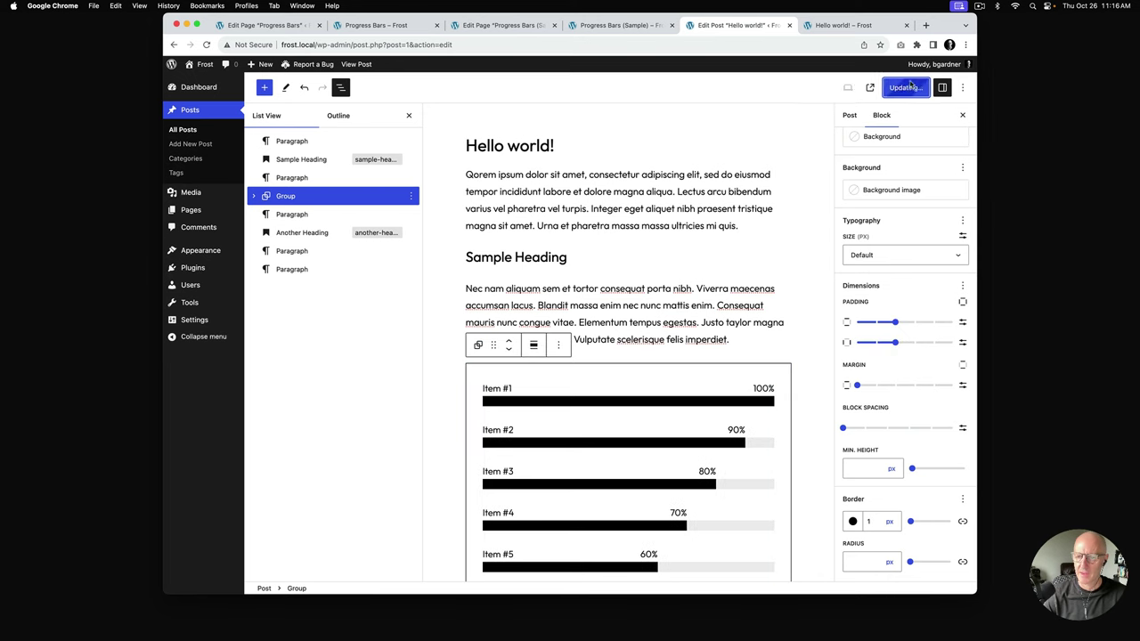
left_click(855, 27)
Step: Reload the live Hello world! post and scroll to see the six progress bars in their bordered box
key("super+r")
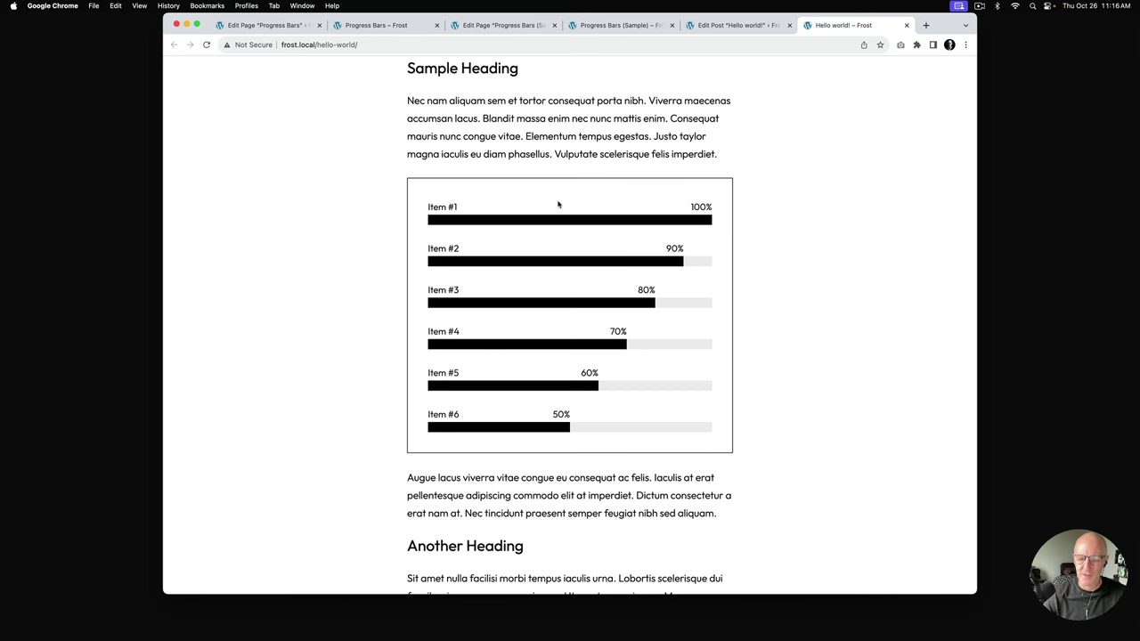
scroll(723, 280, "down", 2)
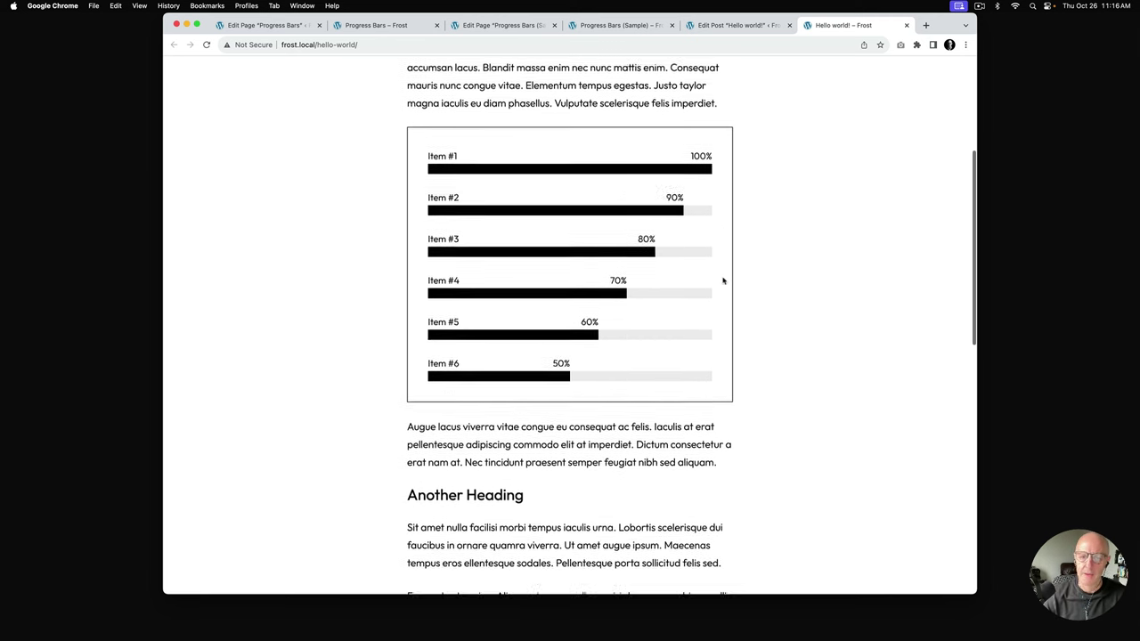
scroll(724, 280, "up", 1)
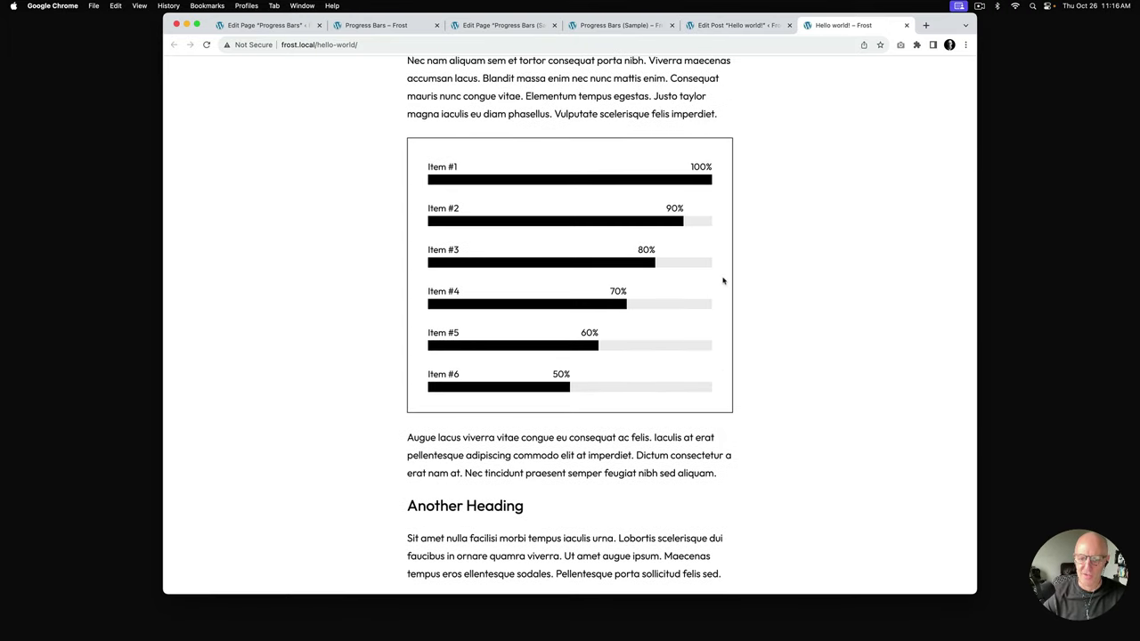
scroll(662, 270, "down", 1)
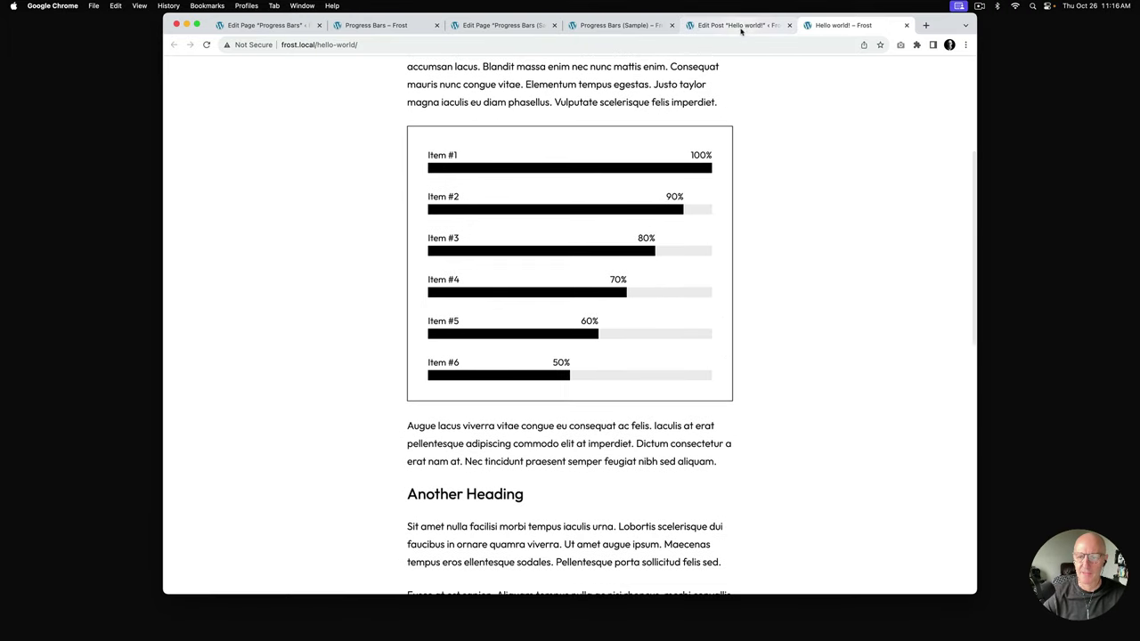
Step: Give the progress-bar group a Large margin and update the post
left_click(743, 27)
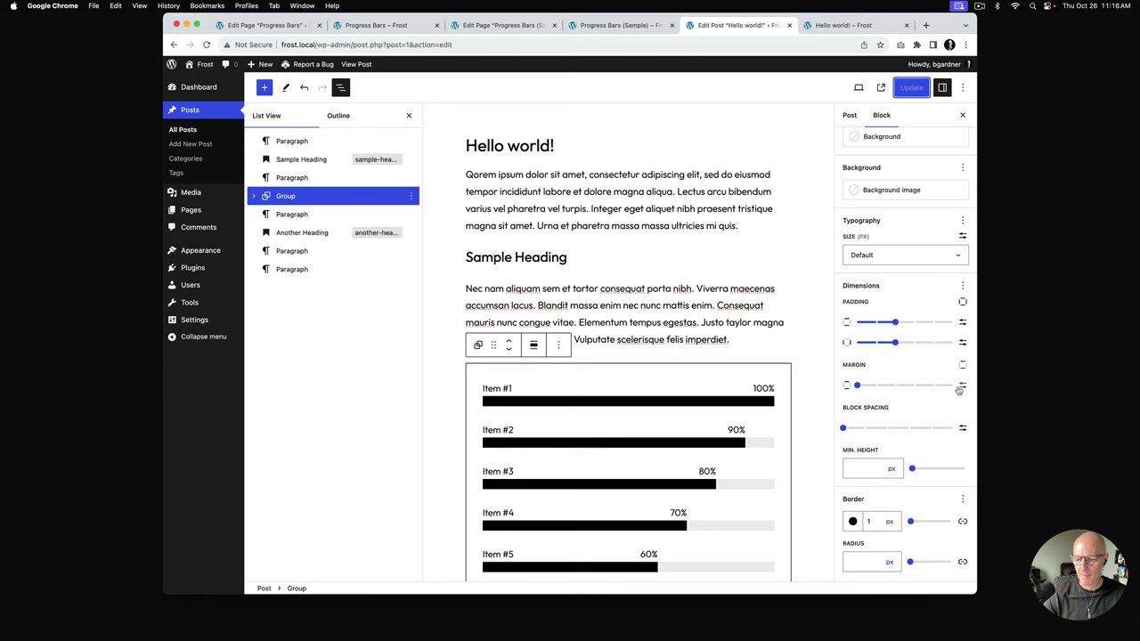
left_click_drag(857, 385, 933, 385)
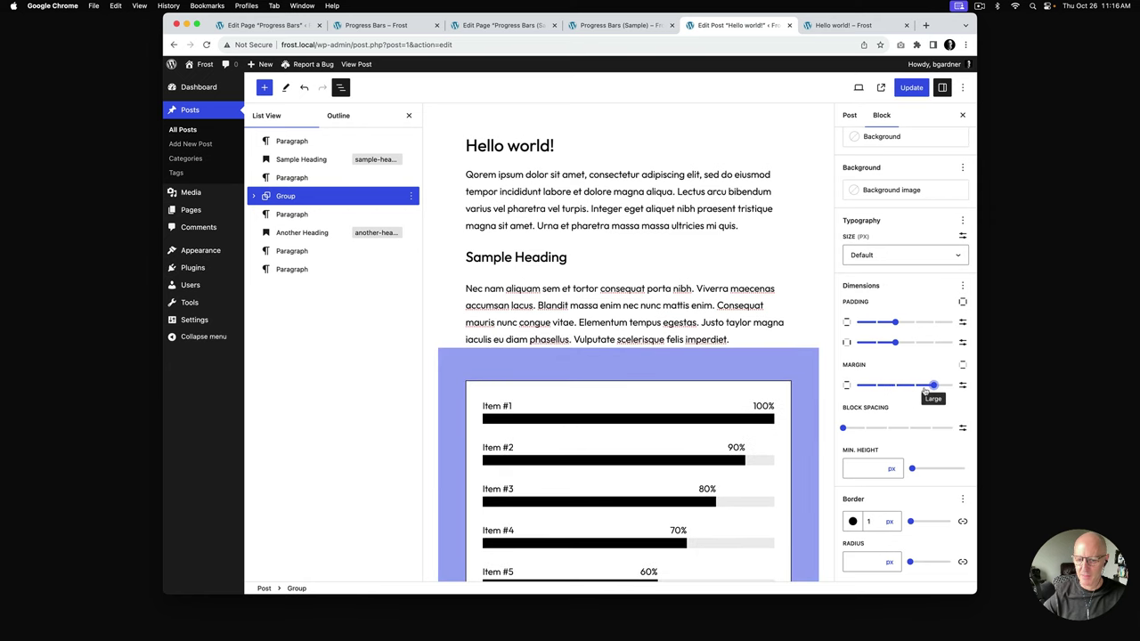
left_click(912, 92)
Step: Reload the live post to check the added spacing, then return to the editor
left_click(842, 25)
key("super+r")
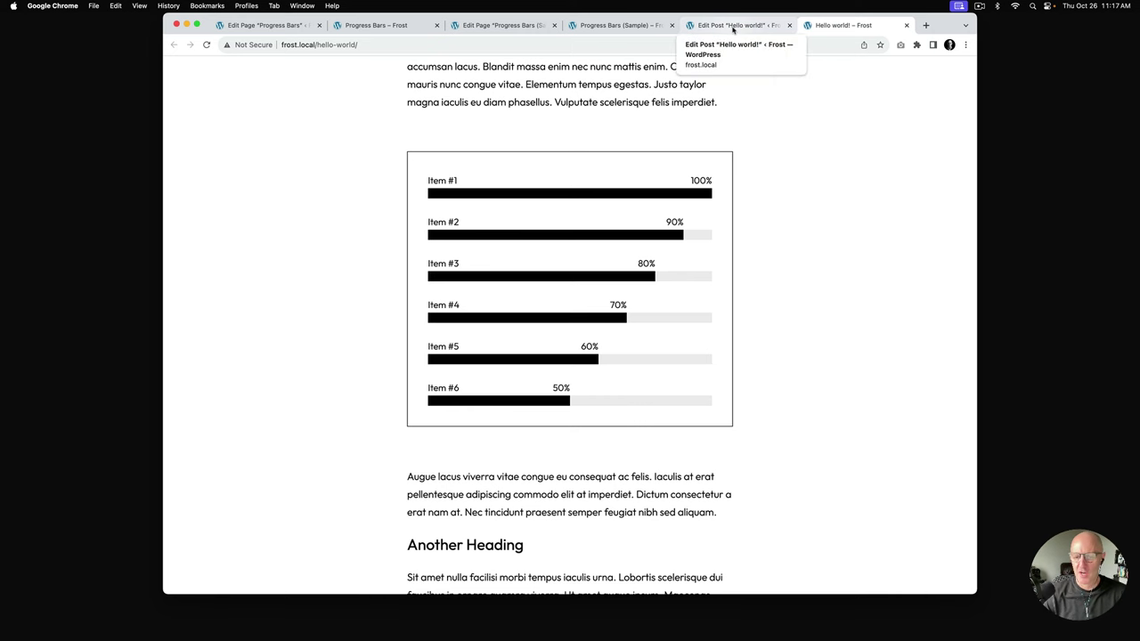
left_click(733, 26)
scroll(614, 337, "down", 5)
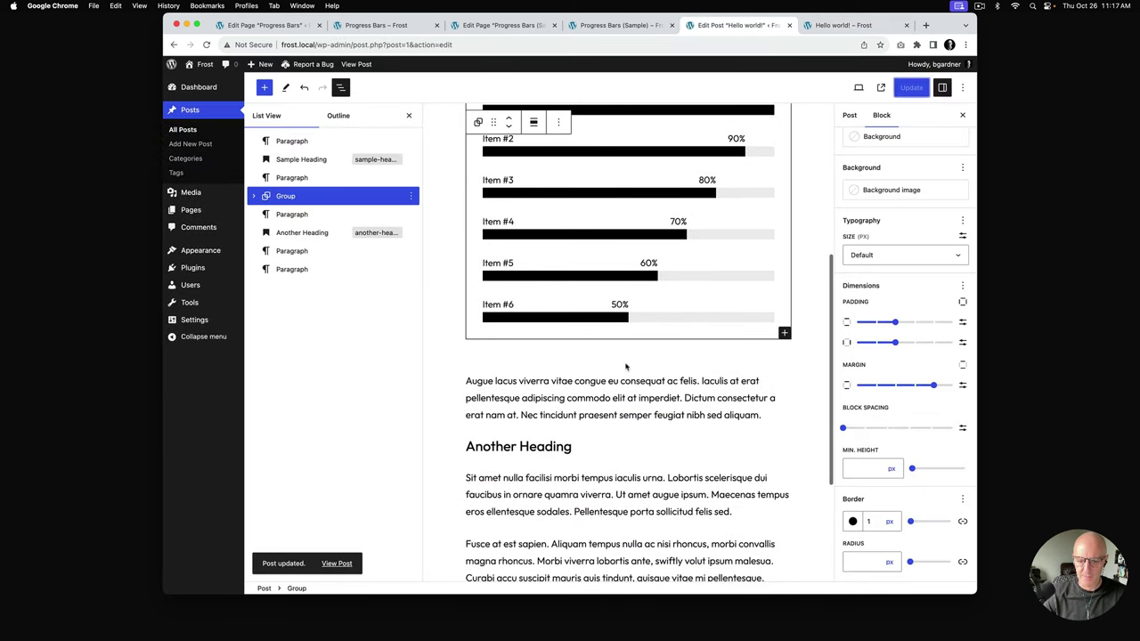
Step: Add a paragraph below the progress-bar group reading 'Sample data for progress made.'
left_click(635, 373)
left_click(629, 357)
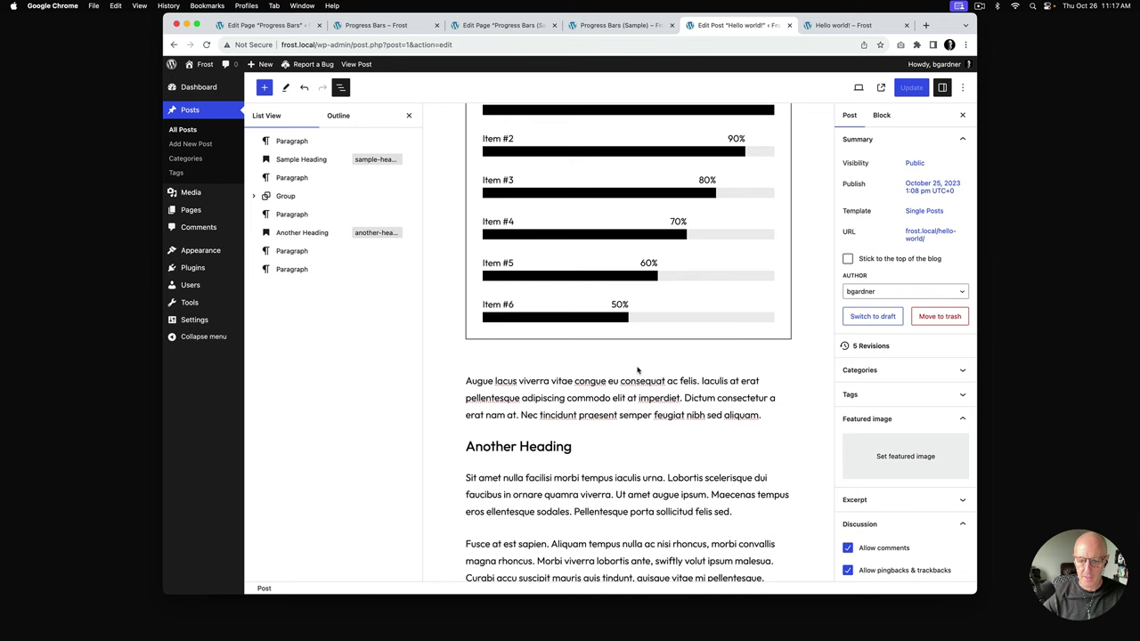
left_click(628, 356)
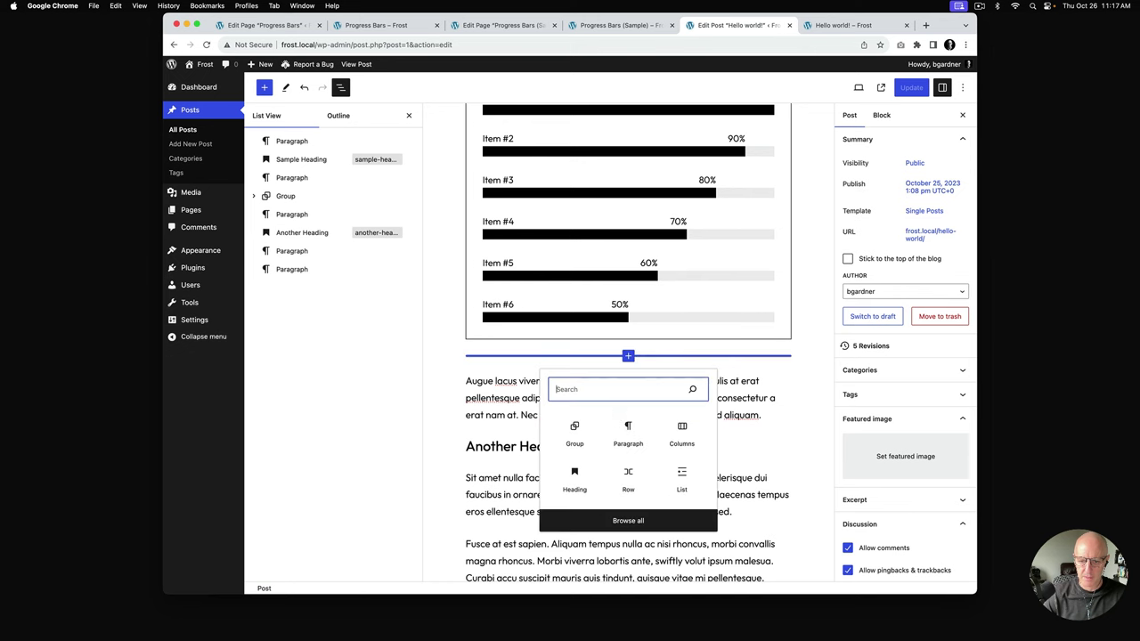
left_click(627, 432)
type("S")
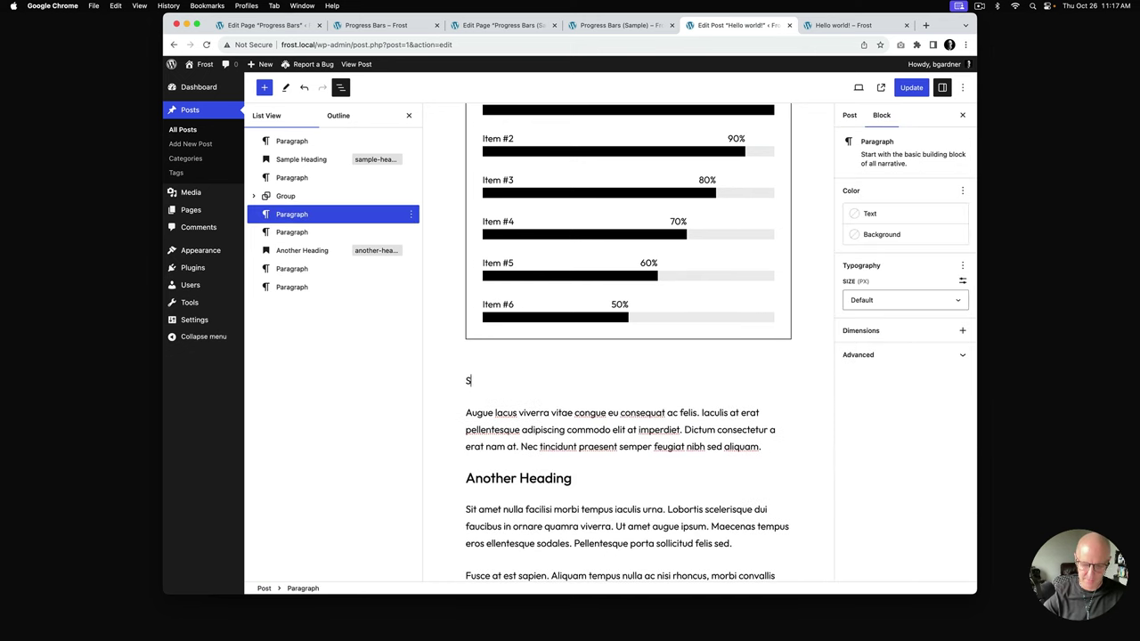
type("ample data for")
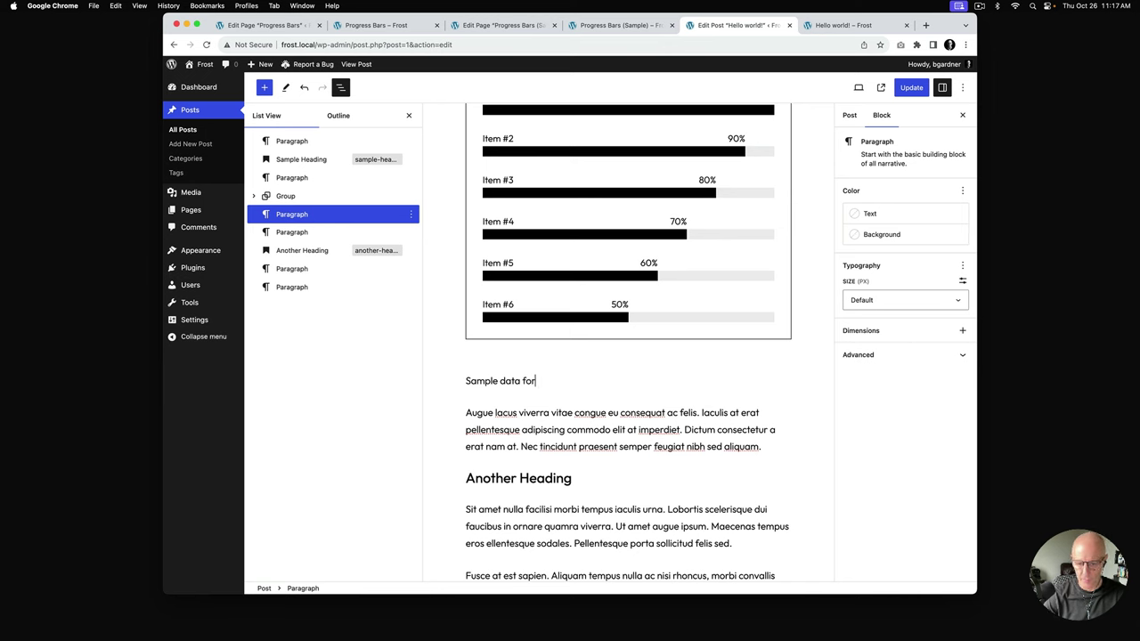
type(" progress ")
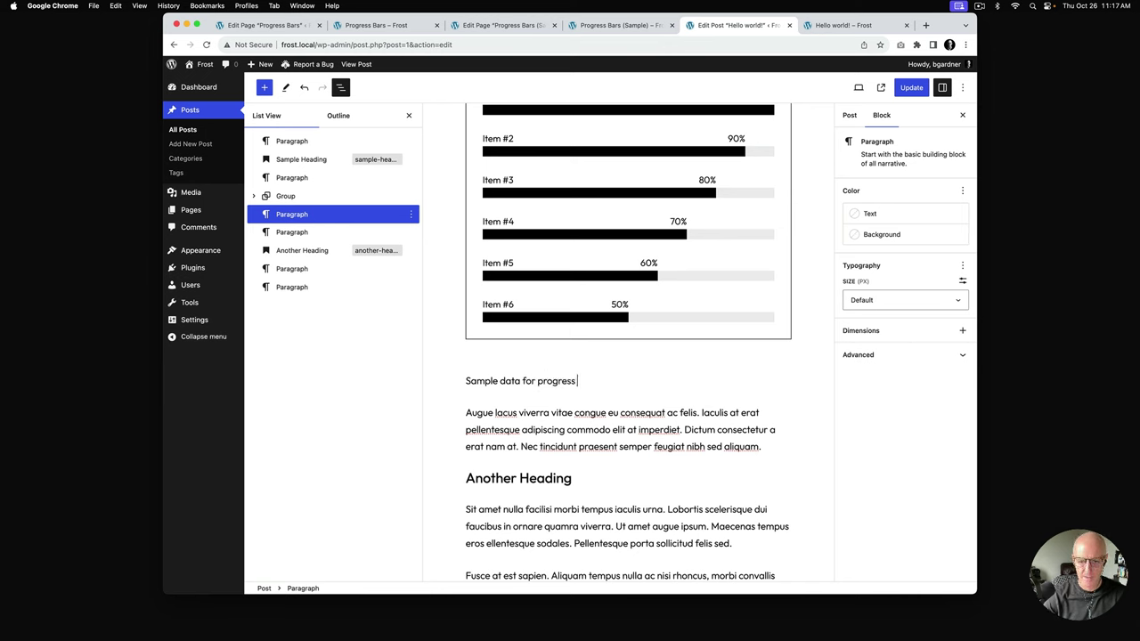
type("made.")
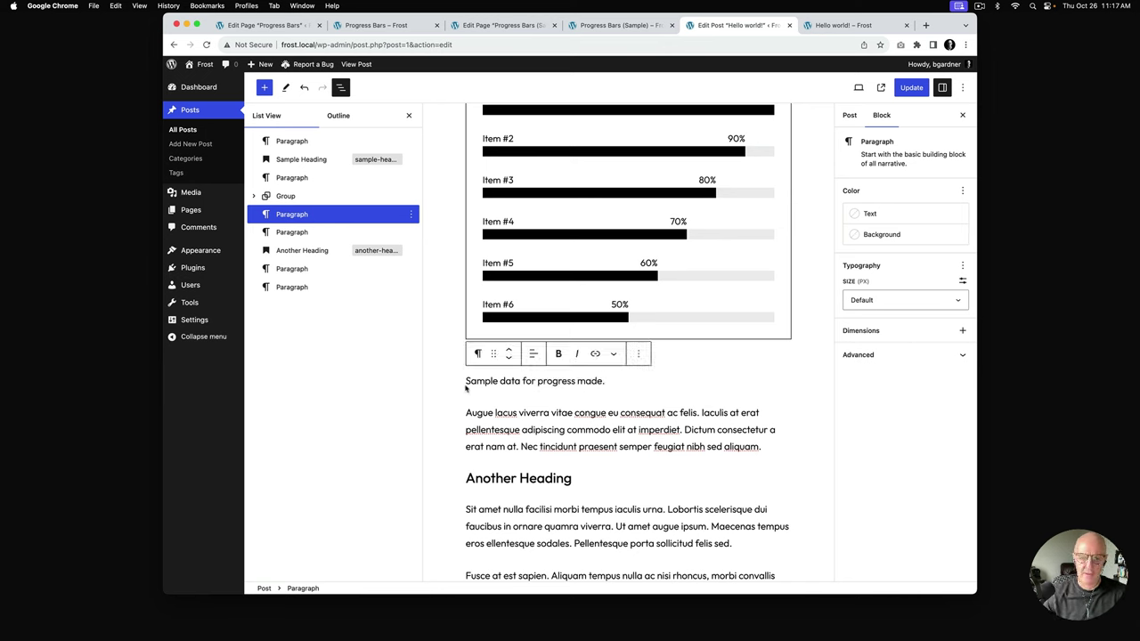
Step: Center the caption text and set its font size to xSmall
left_click(534, 354)
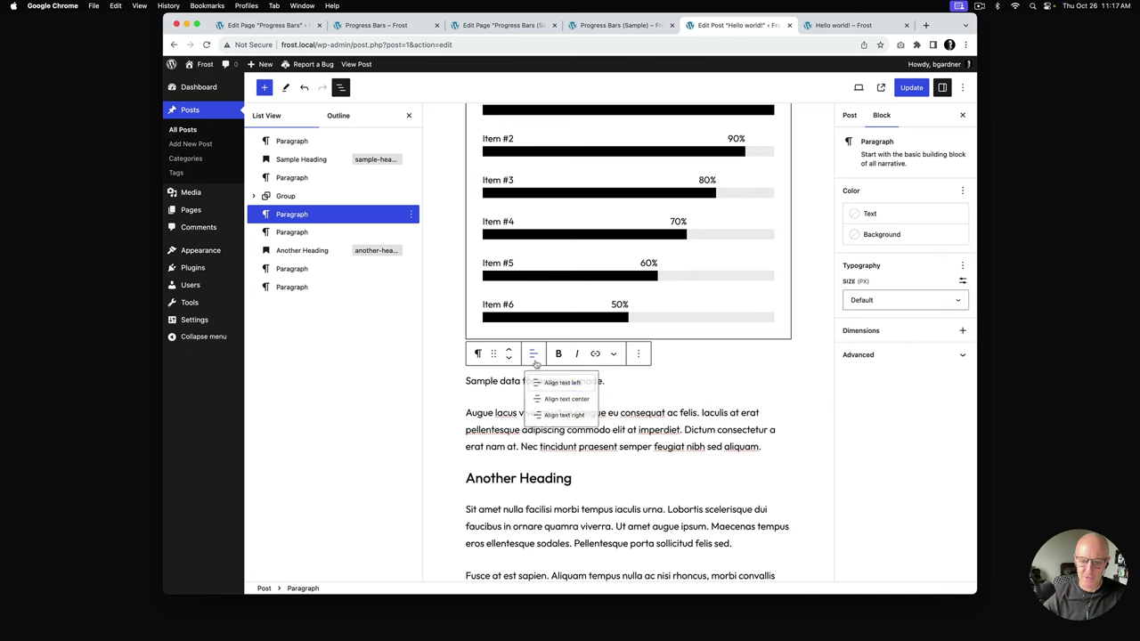
left_click(560, 405)
left_click(906, 303)
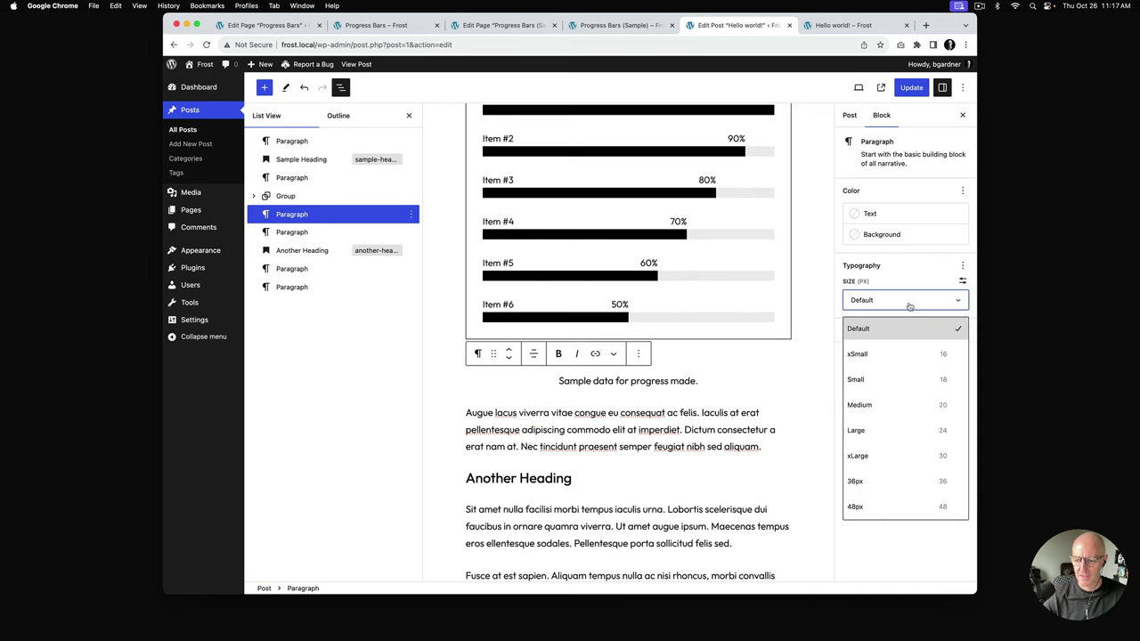
left_click(908, 355)
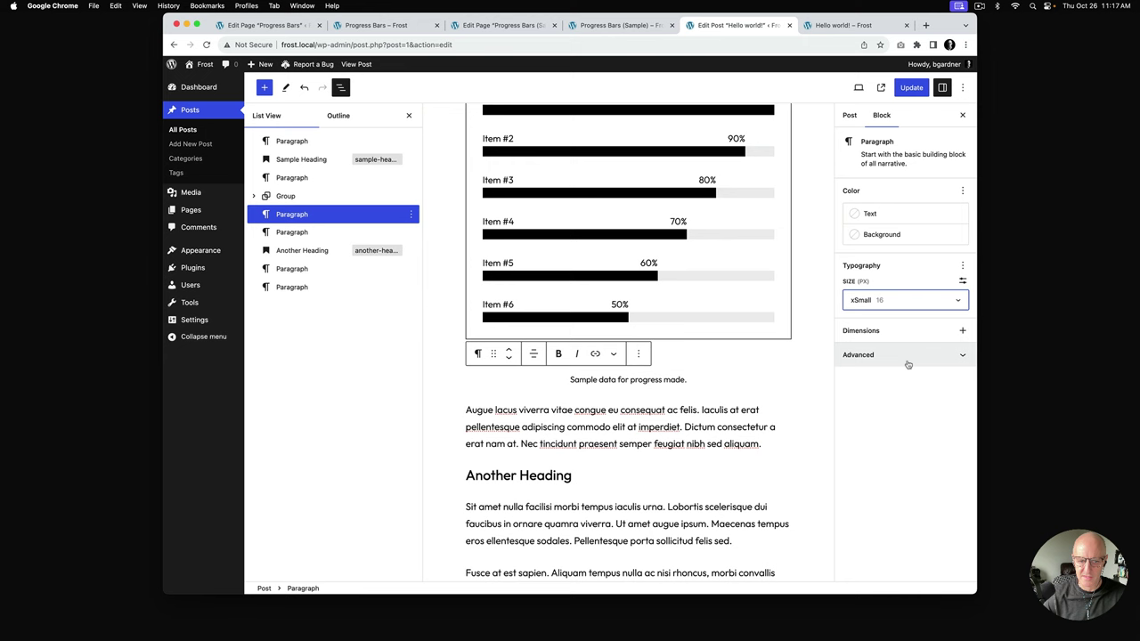
left_click(284, 196)
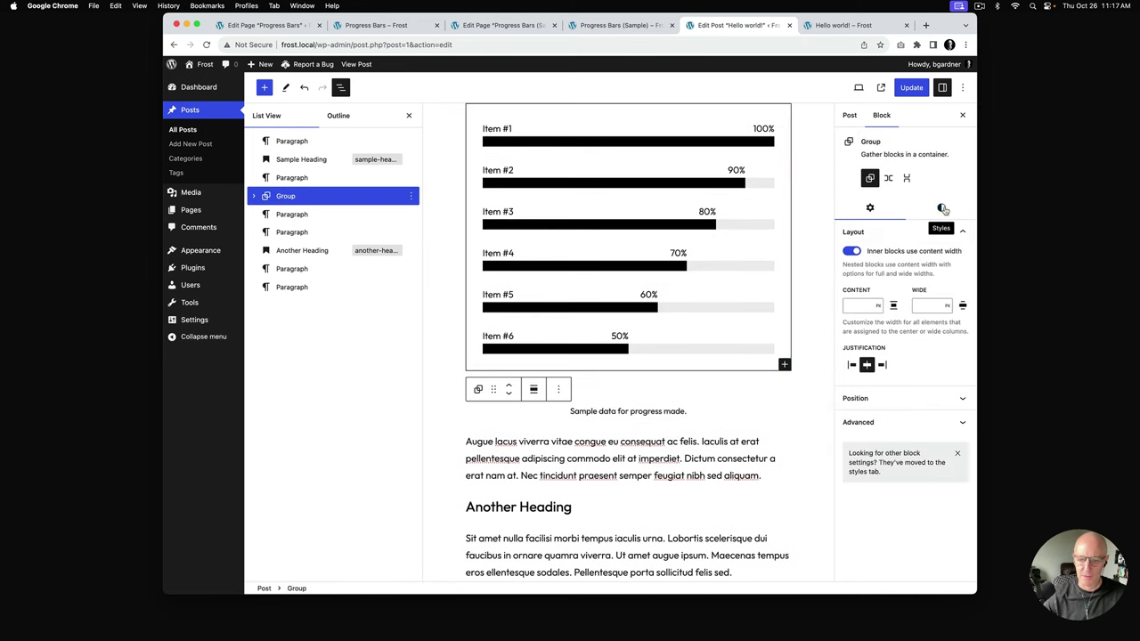
Step: Limit the progress-bar group's margin to the bottom and set it to 0
left_click(942, 207)
scroll(913, 353, "down", 5)
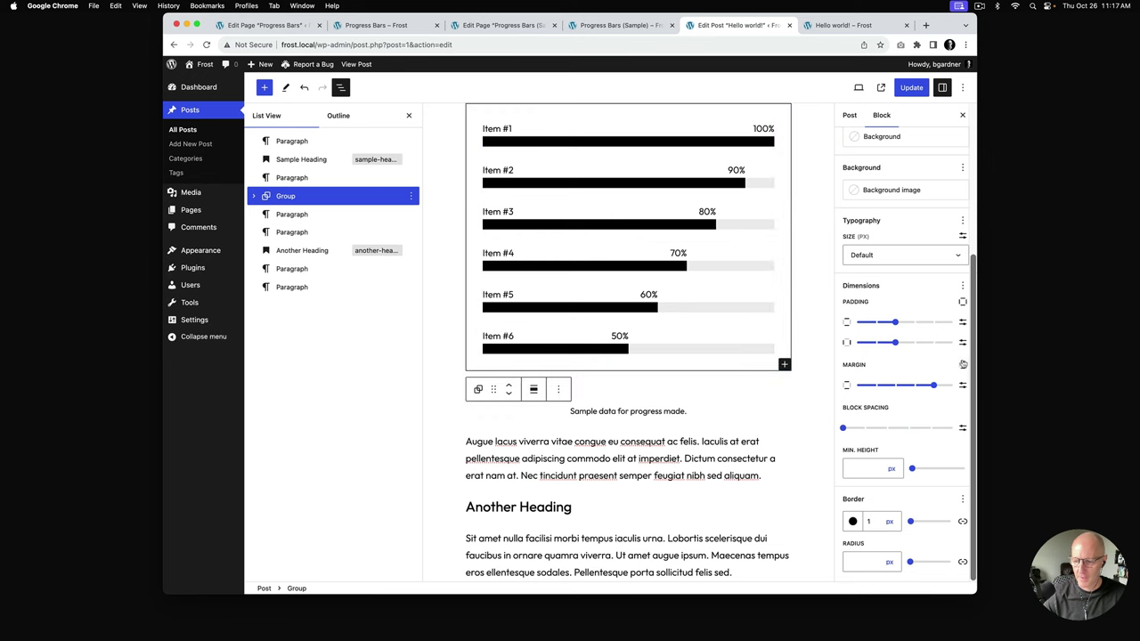
left_click(963, 364)
left_click(877, 428)
left_click_drag(930, 406, 825, 410)
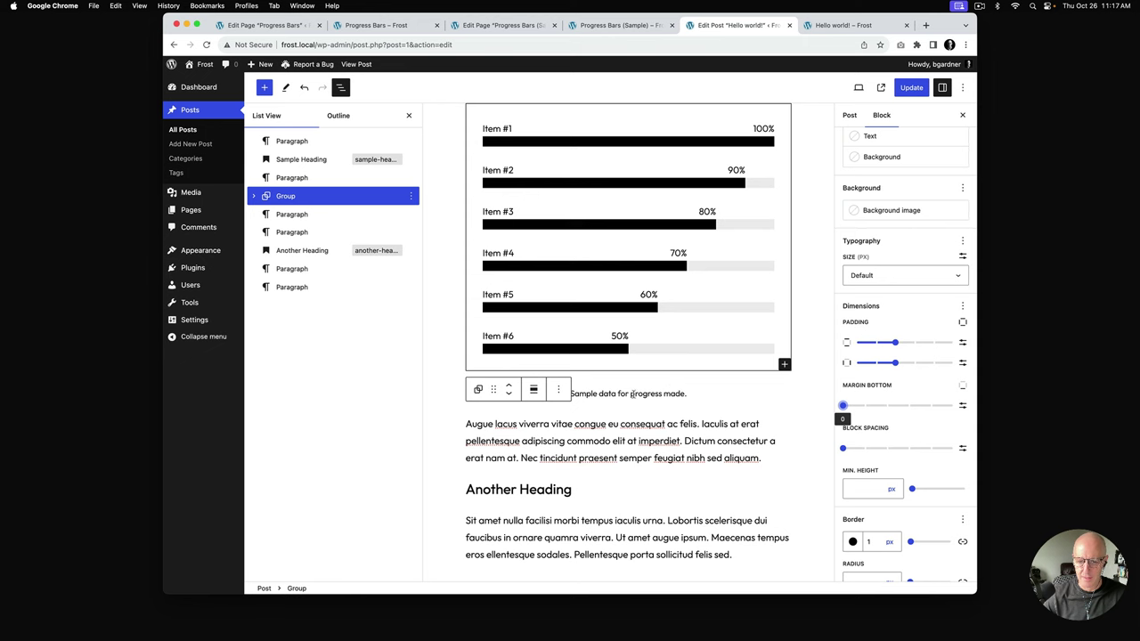
Step: Give the caption paragraph a 10 px top margin and update the post
left_click(631, 394)
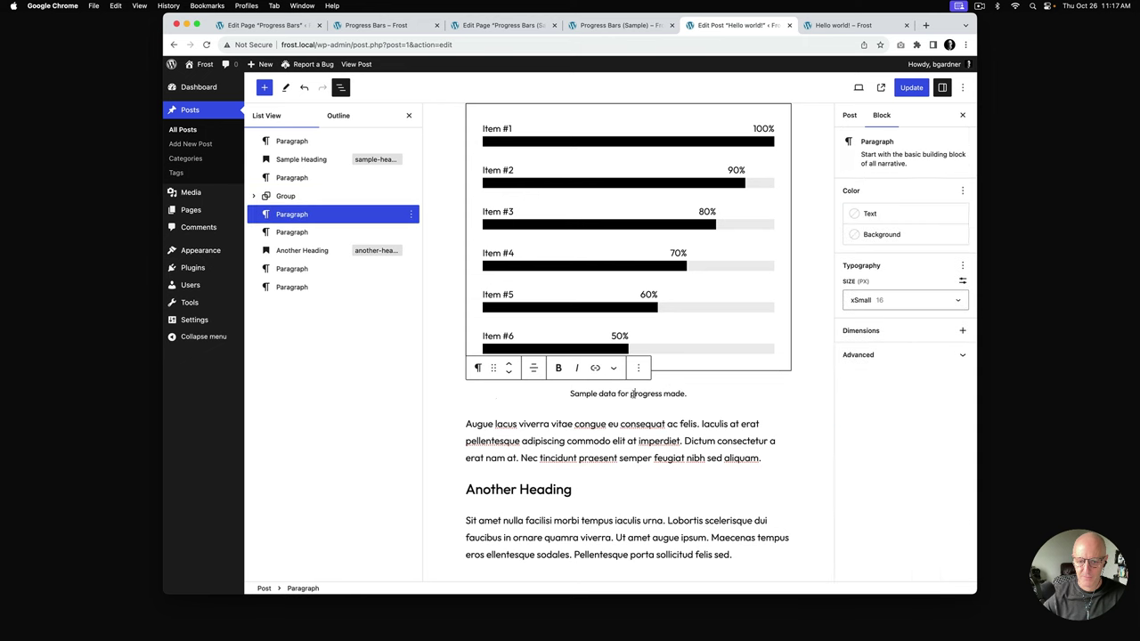
left_click(962, 331)
left_click(866, 393)
left_click(897, 339)
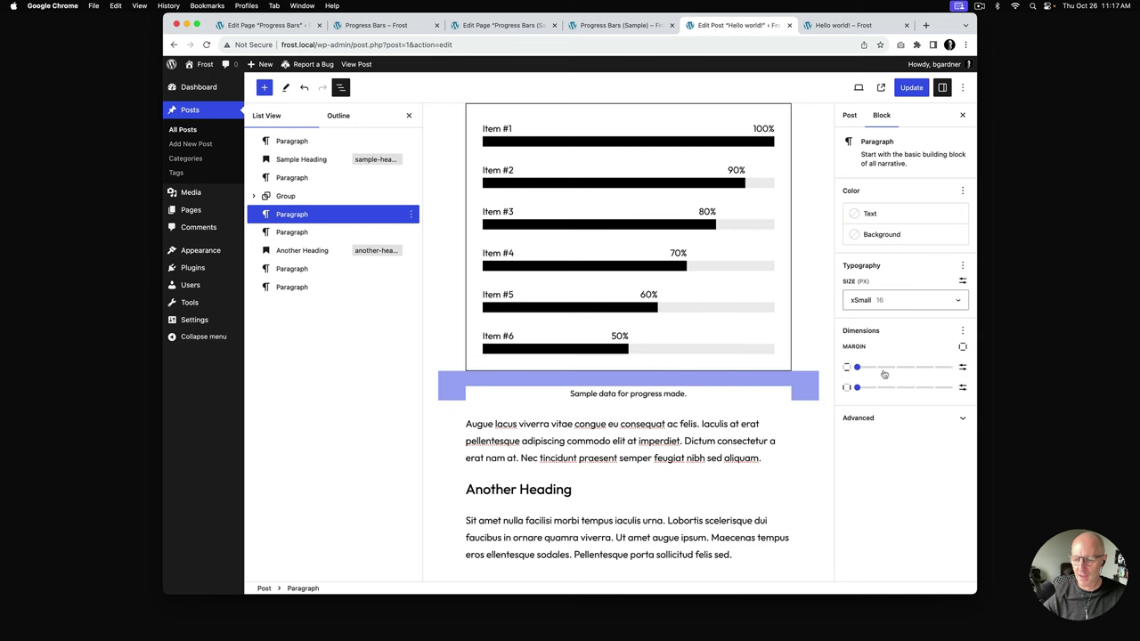
left_click(962, 347)
left_click(872, 392)
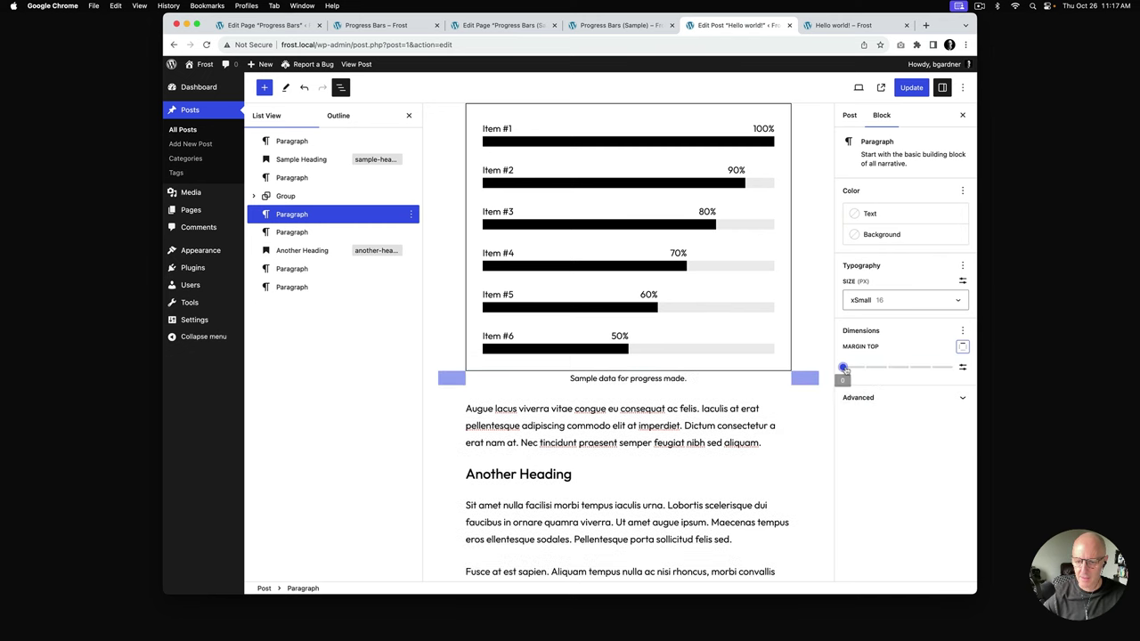
left_click(962, 367)
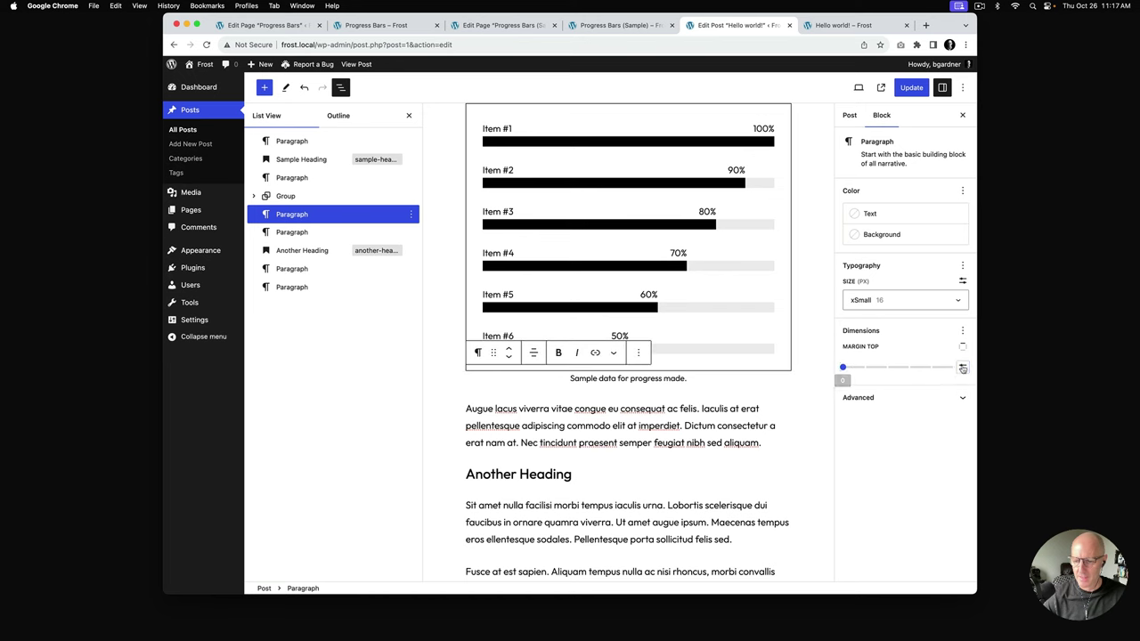
type("10")
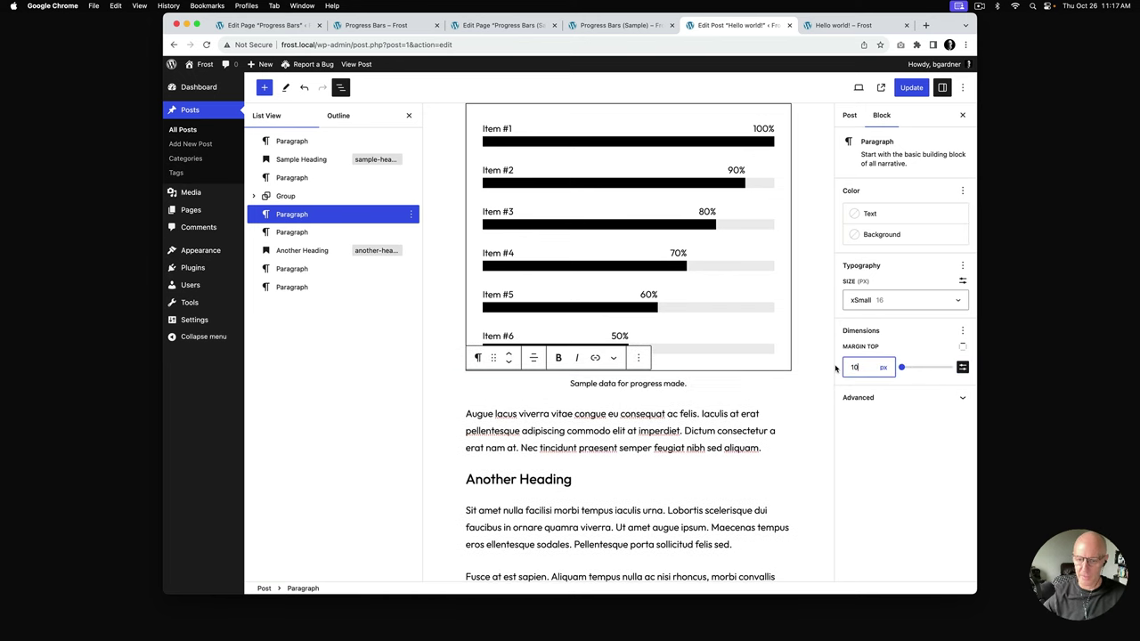
left_click(905, 89)
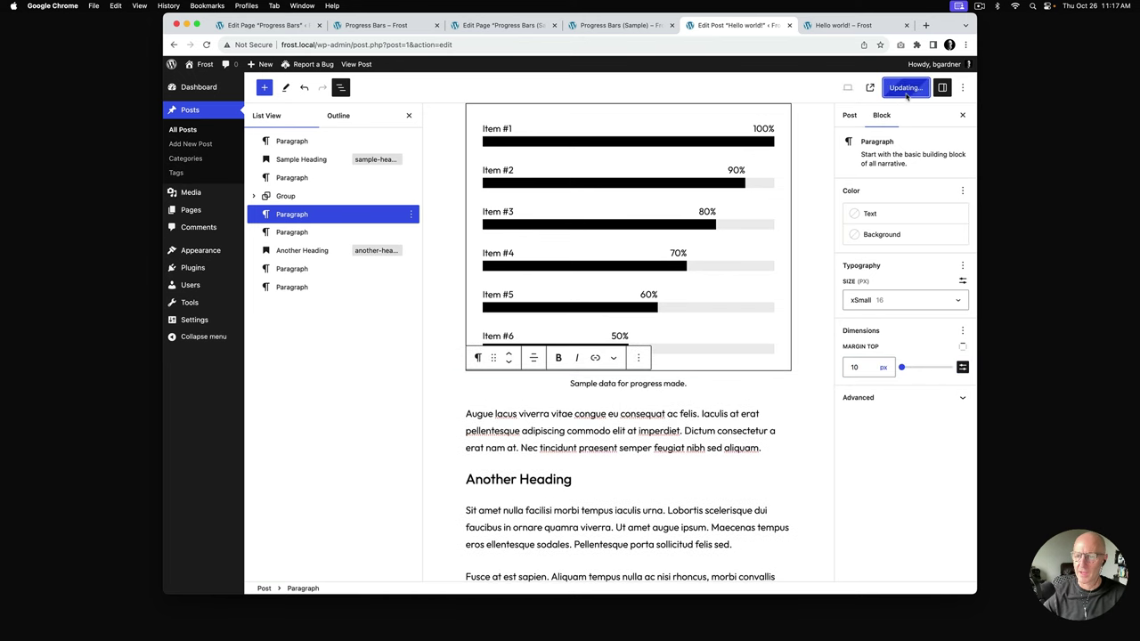
Step: View the live Hello world! post to check the small centred caption under the progress bars
left_click(851, 25)
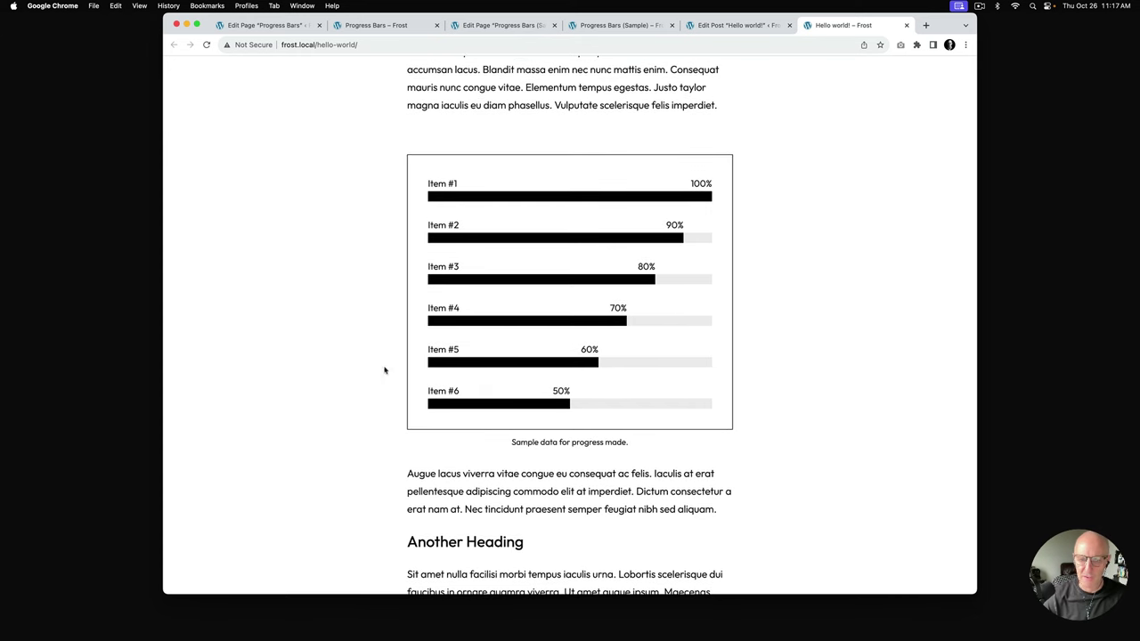